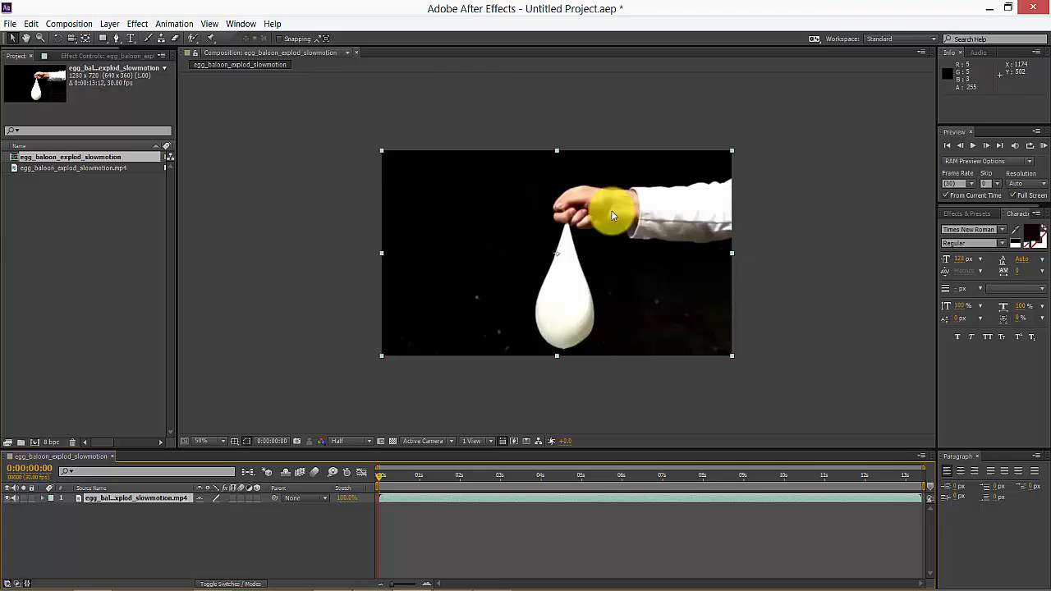
Step: Create a 1280 x 720 px solid layer in black, sampling the colour with the eyedropper
click(114, 26)
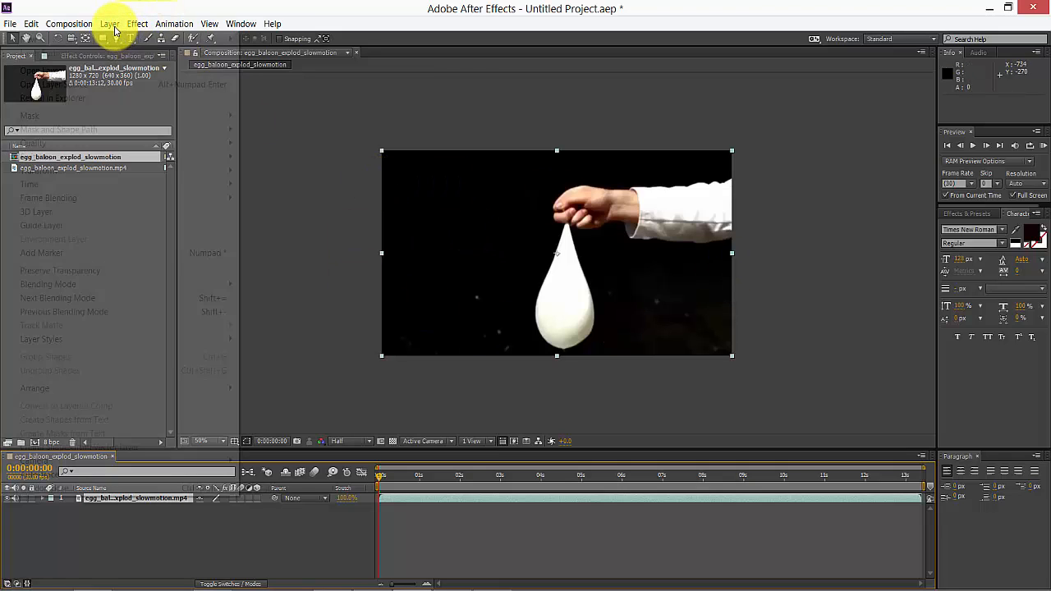
mouse_move(131, 40)
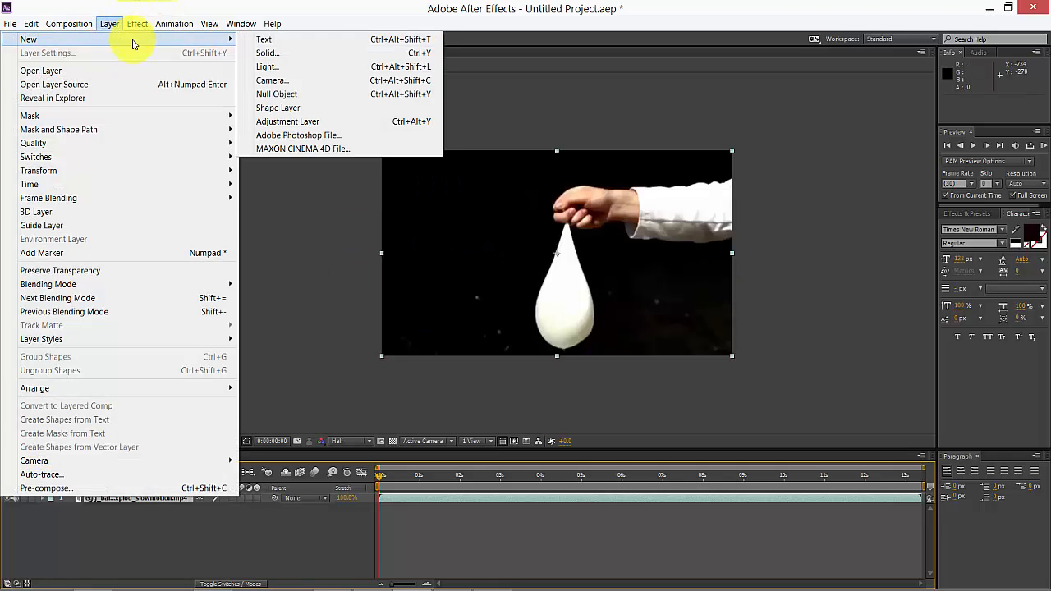
click(298, 53)
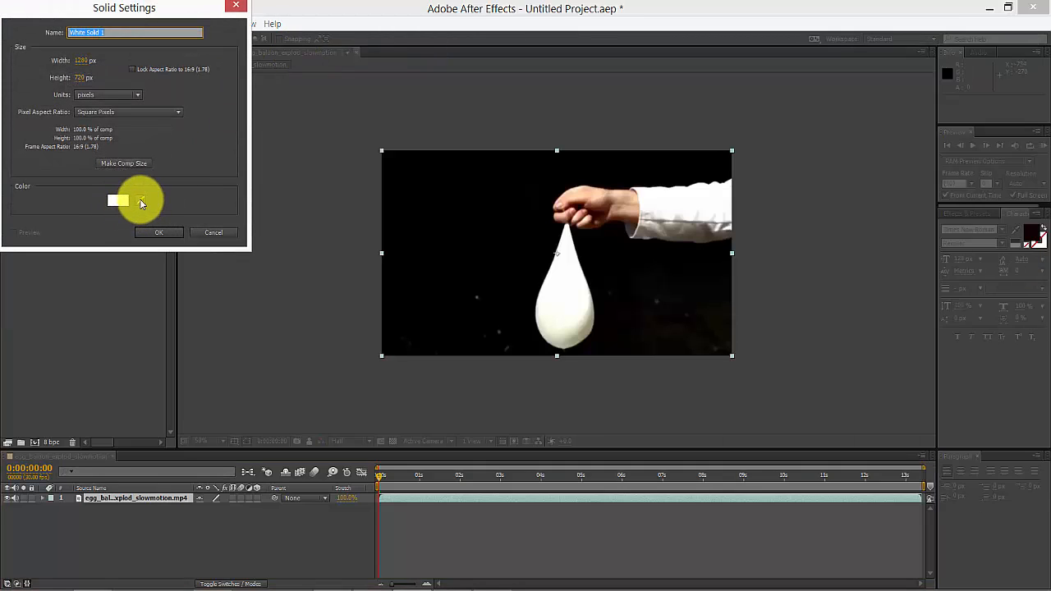
click(139, 202)
click(481, 206)
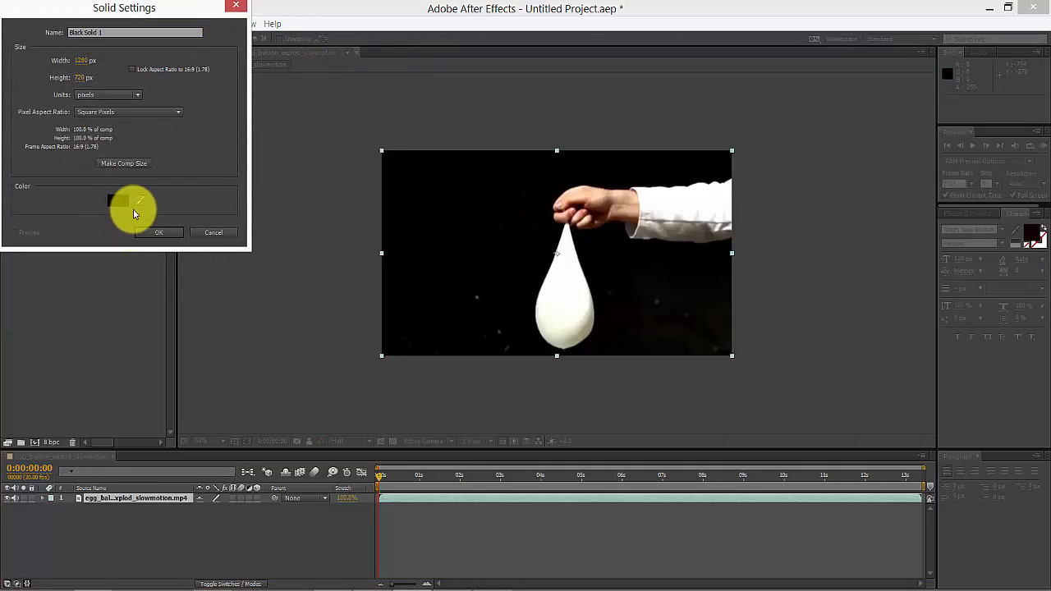
click(171, 234)
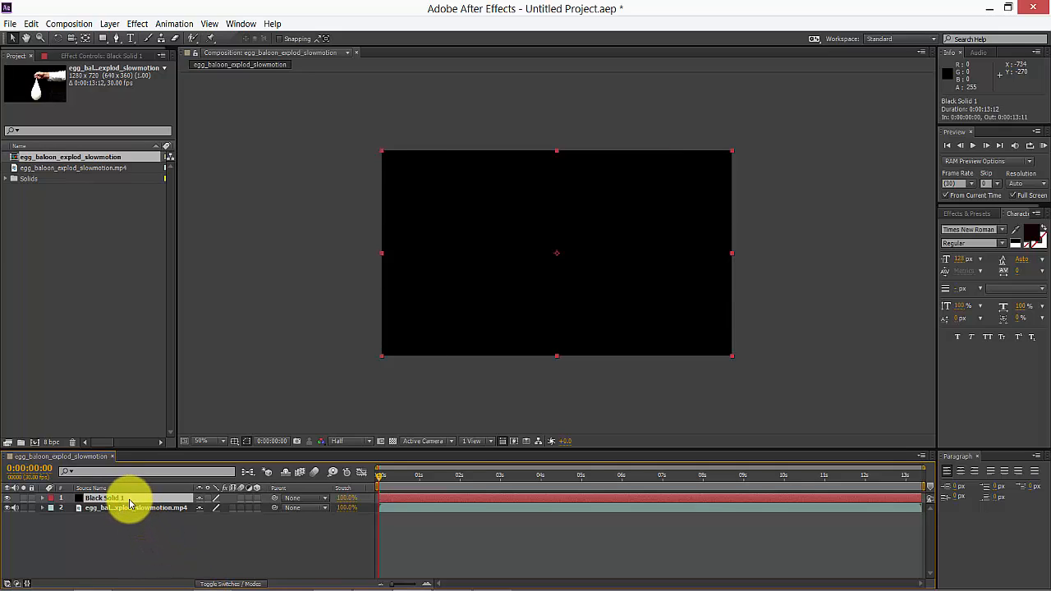
Step: Scale the black solid down to about 52% by 48% around its centre
drag(129, 503, 139, 511)
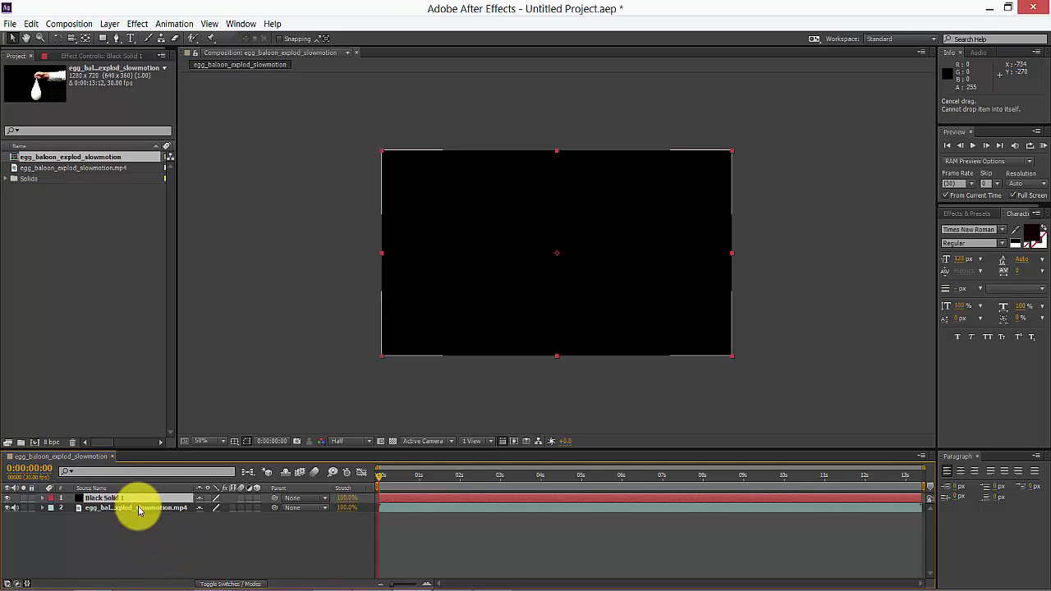
drag(140, 511, 141, 491)
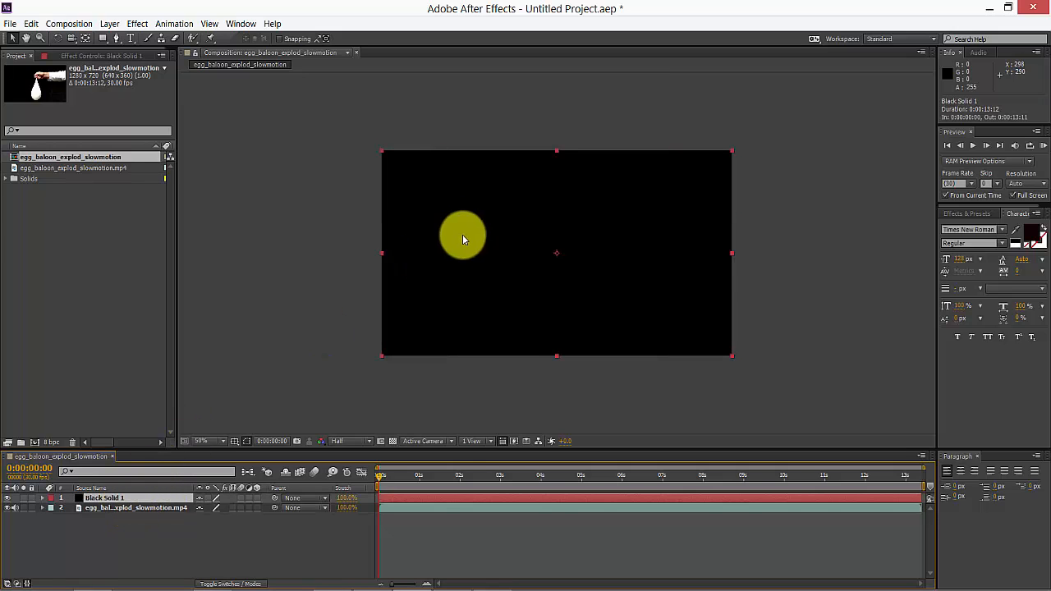
drag(383, 355, 466, 303)
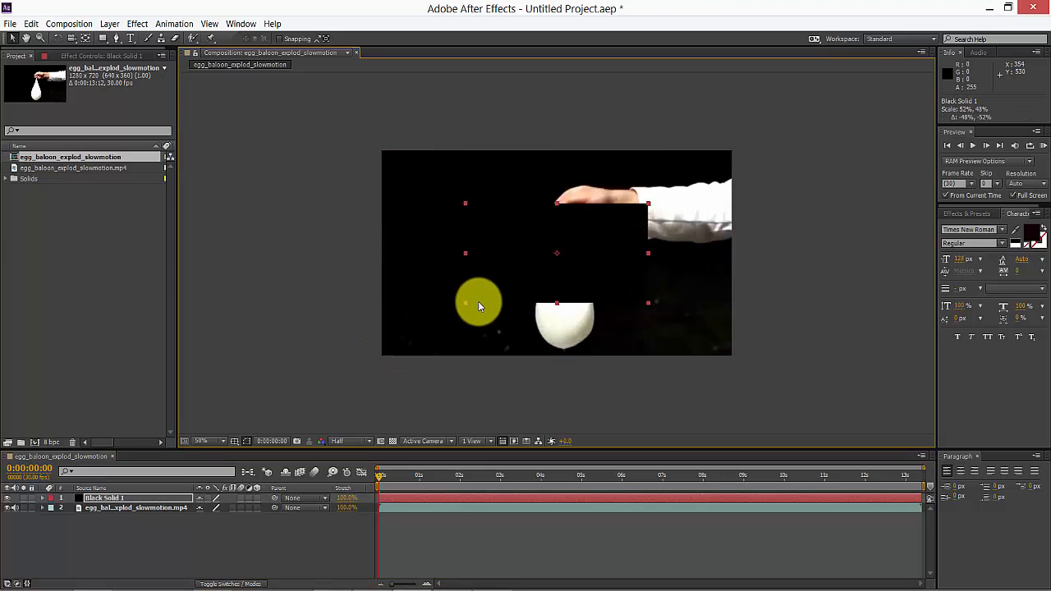
Step: Move the black solid beneath the video footage in the layer order and delete it
drag(144, 501, 146, 545)
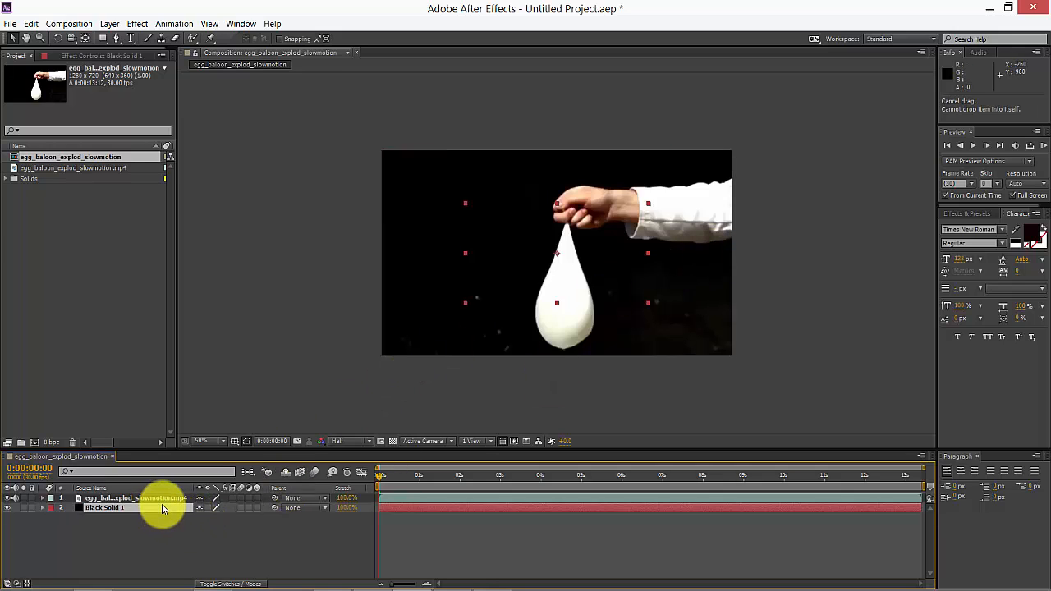
key(Delete)
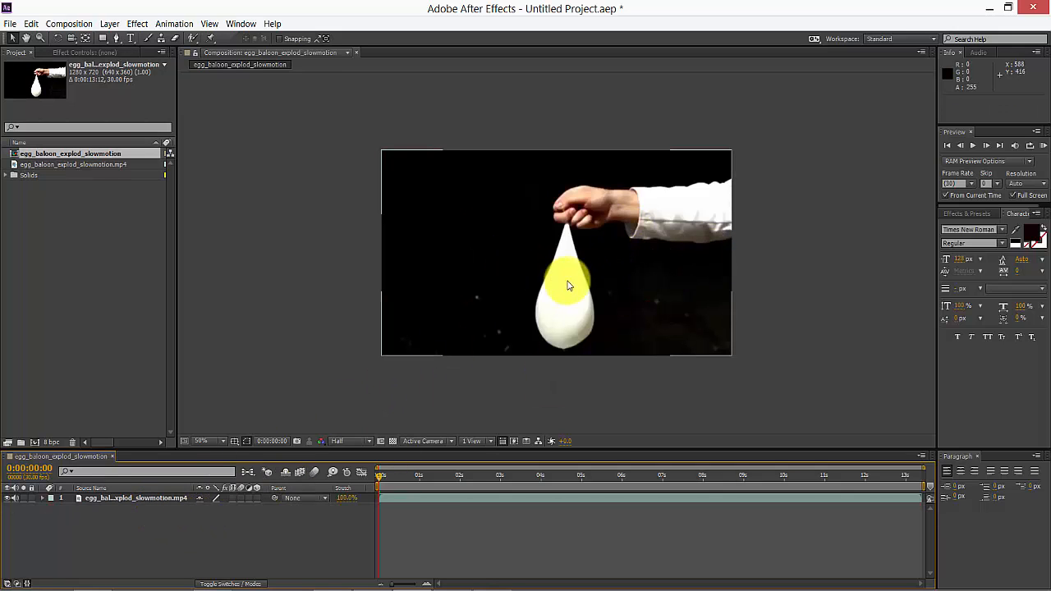
Step: Set the composition preview magnification to Fit
click(215, 419)
click(225, 442)
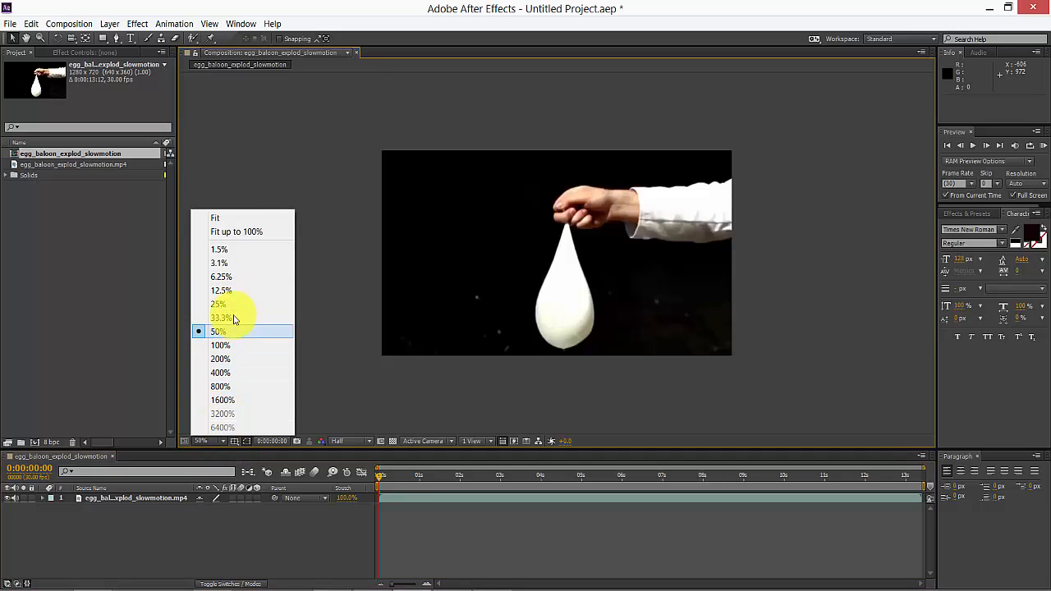
click(246, 233)
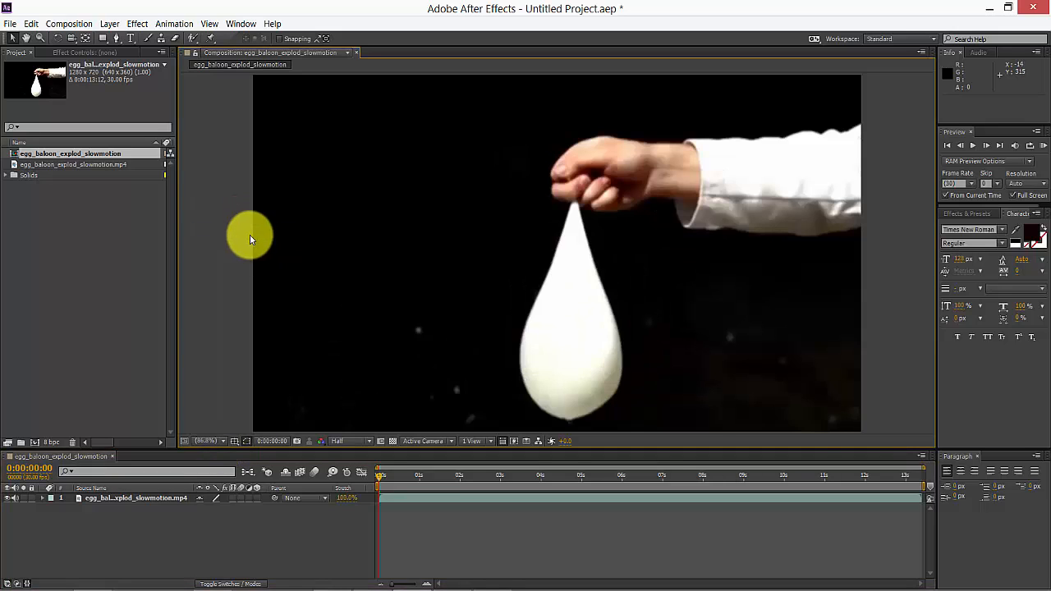
key(comma)
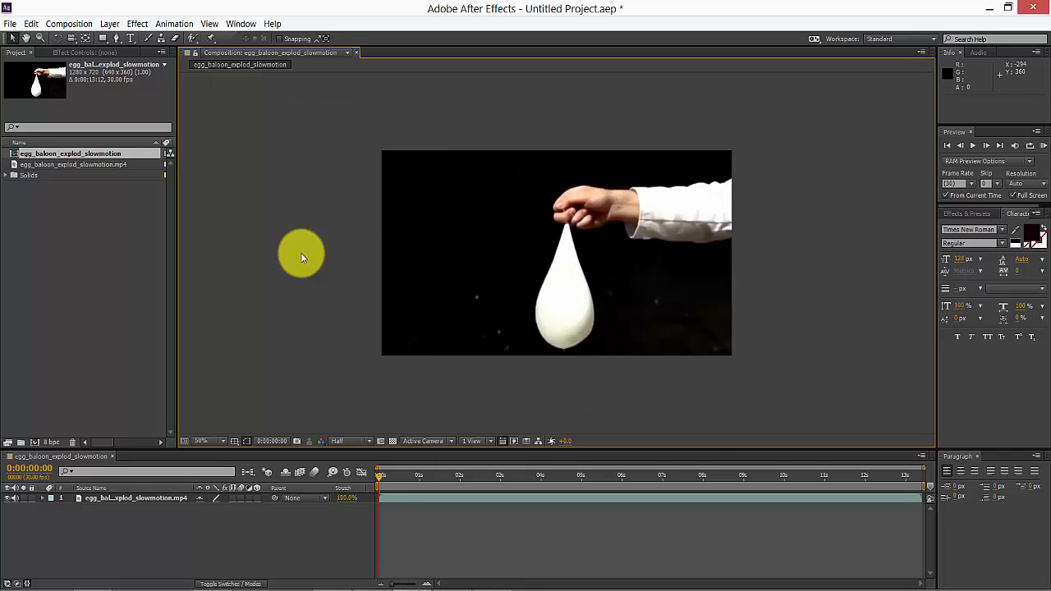
click(228, 441)
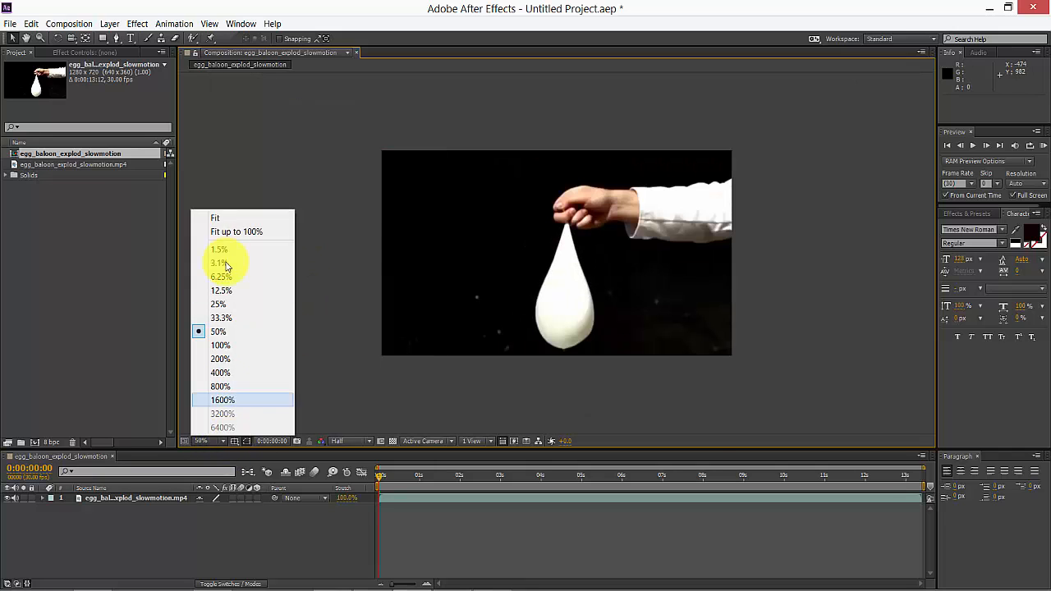
click(238, 218)
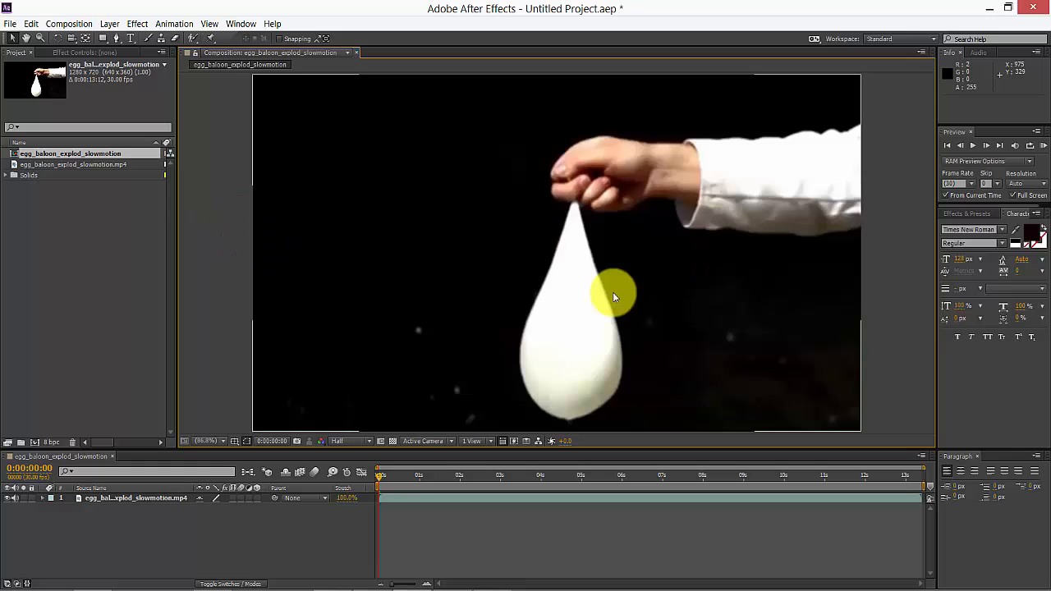
Step: Set the current time to 0:00:01:00 and expand the footage layer's Transform properties
drag(382, 482, 343, 486)
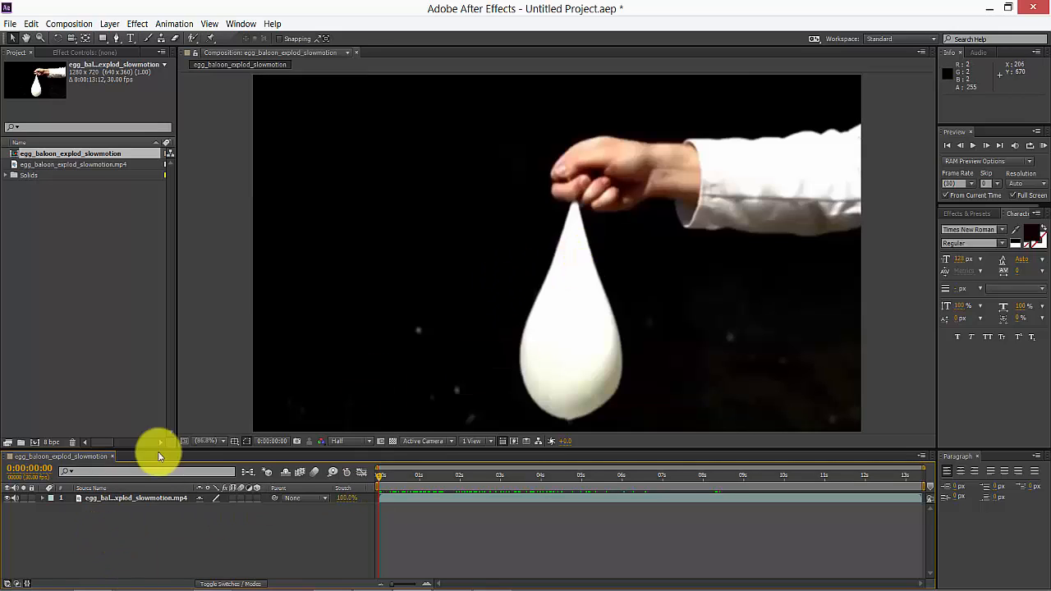
drag(379, 476, 418, 495)
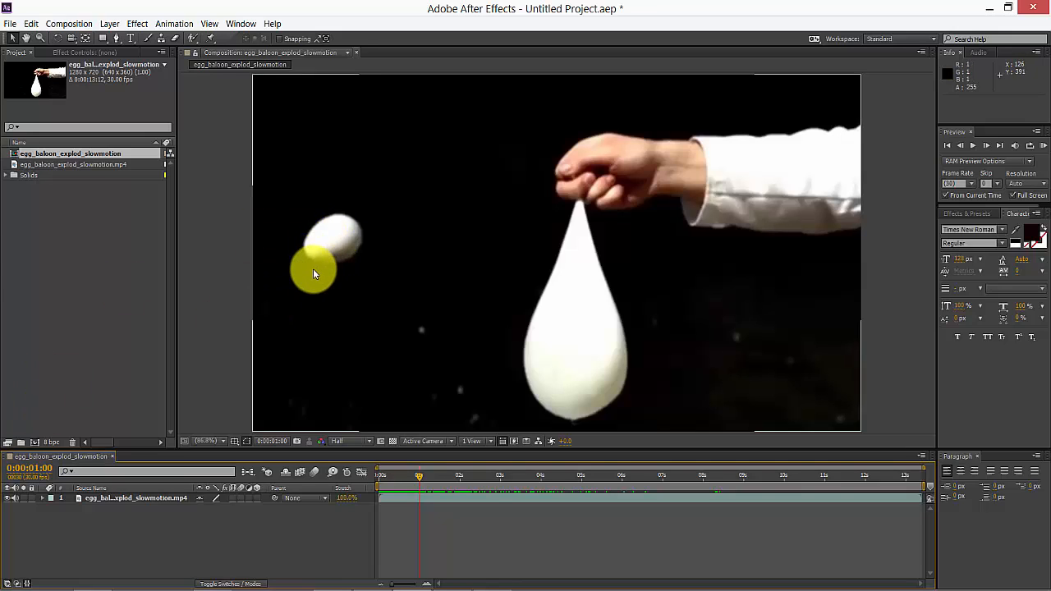
click(42, 498)
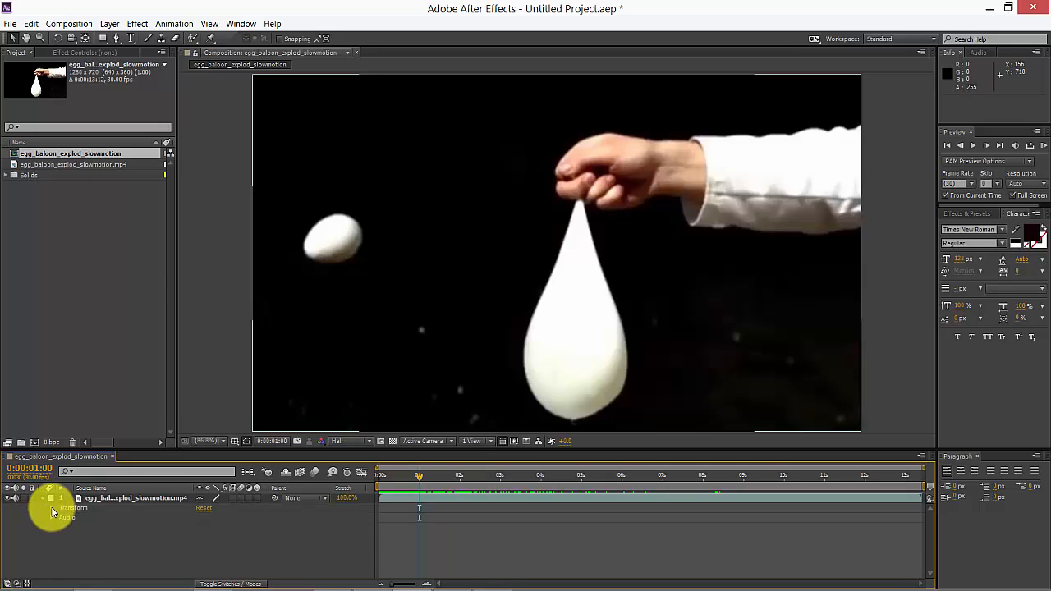
click(52, 508)
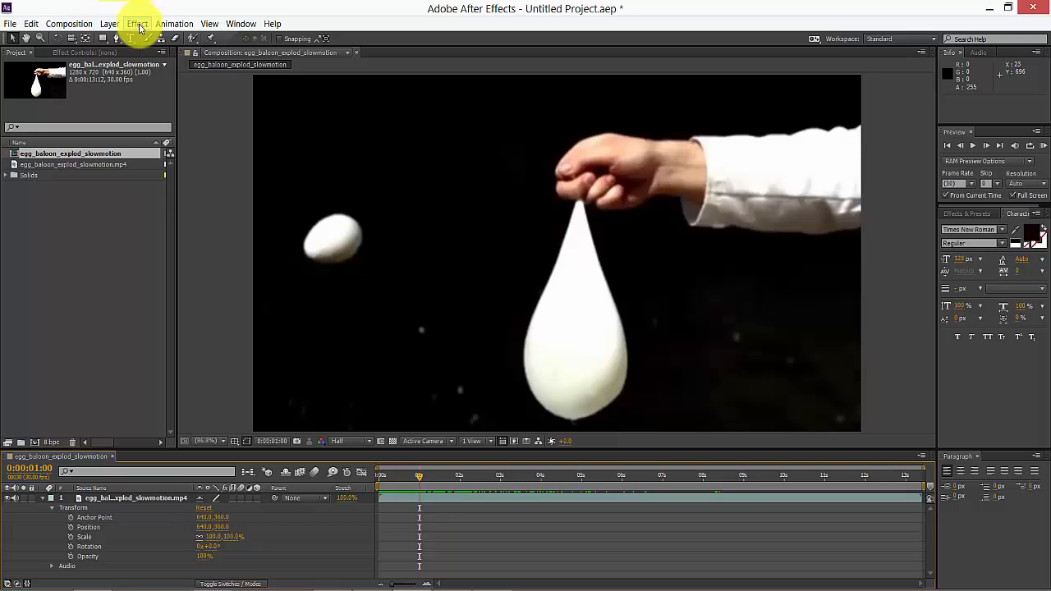
Step: Create a 1280 x 720 px solid layer in dark gray, sampling the colour with the eyedropper
click(110, 24)
mouse_move(68, 43)
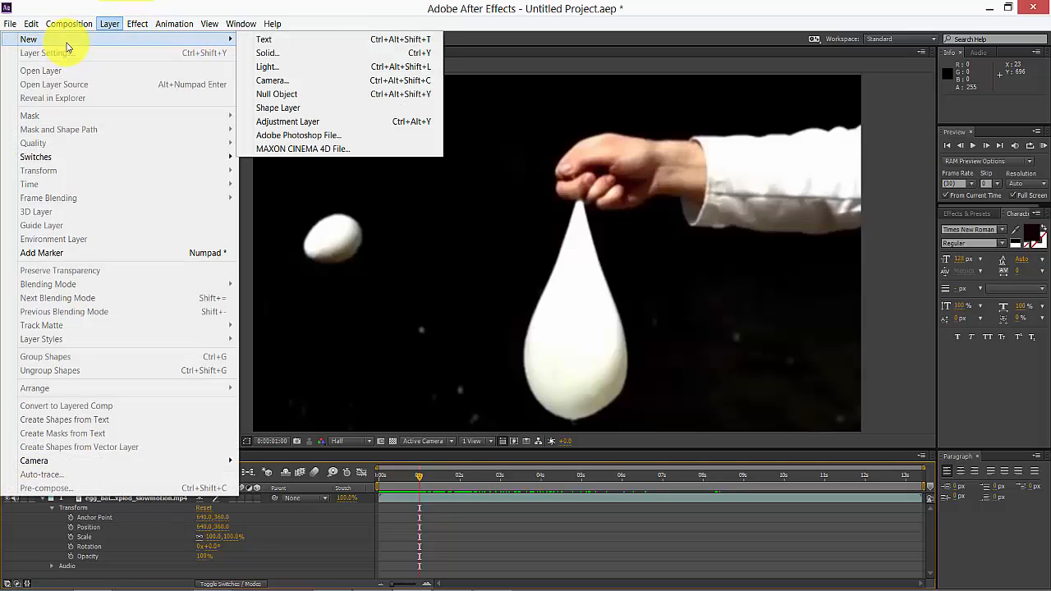
click(286, 56)
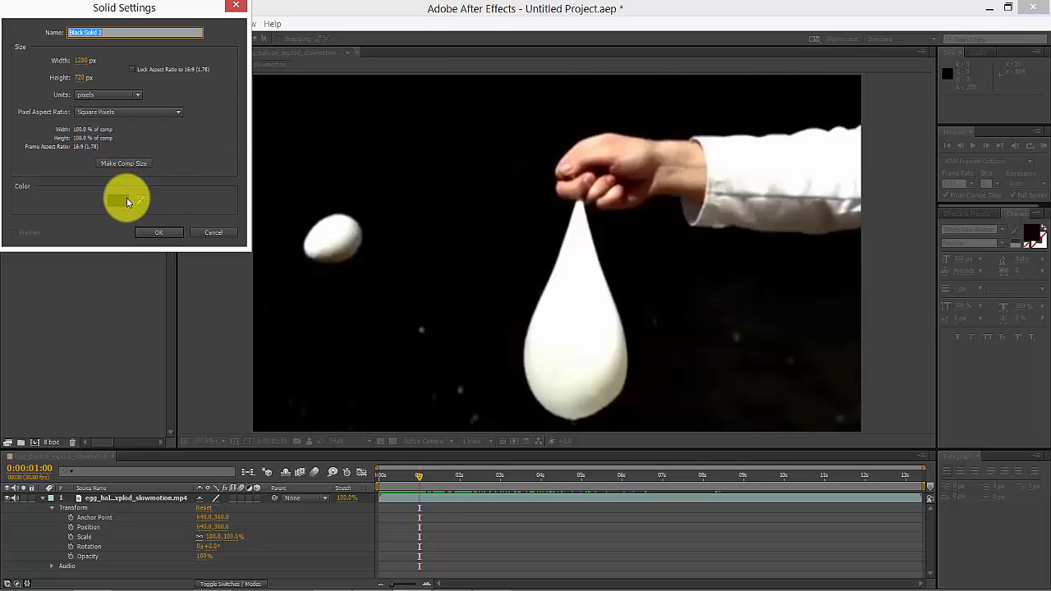
click(138, 202)
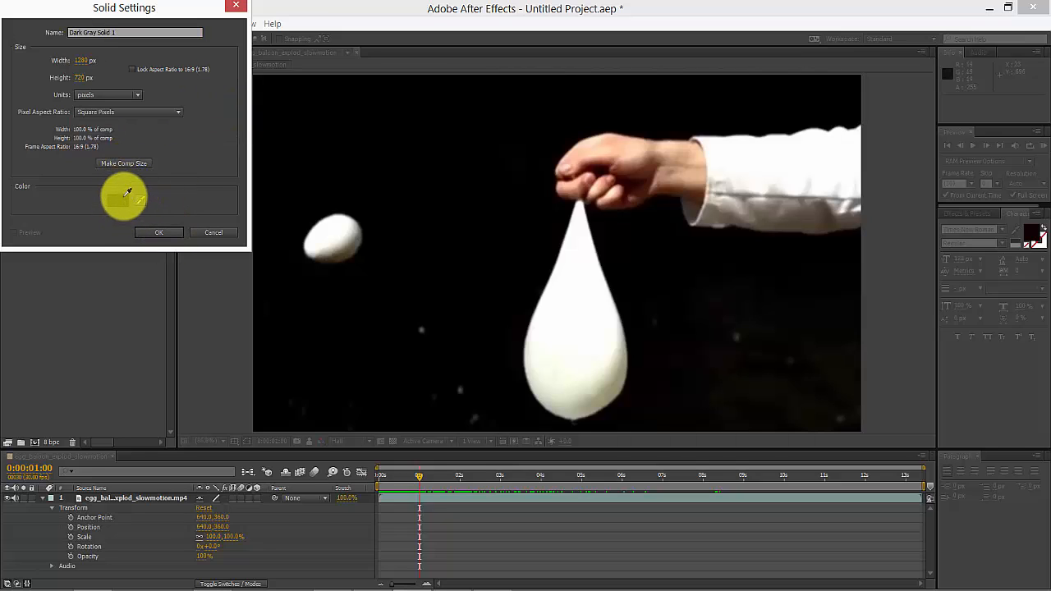
click(169, 233)
Step: Scale the dark gray solid down to about 40% by 26% and fit the composition back in the preview
scroll(358, 181, down, 3)
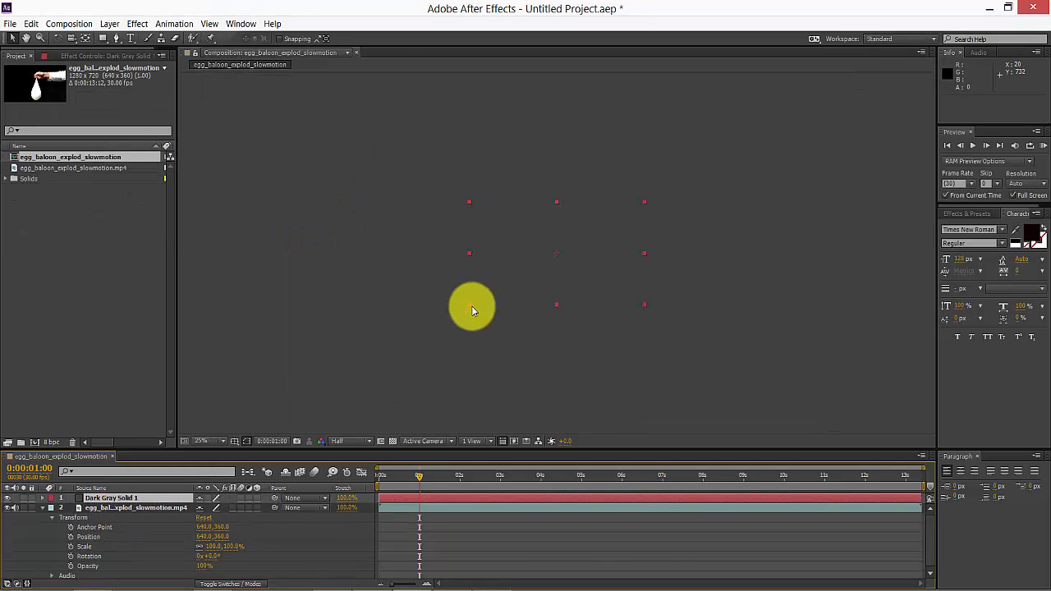
drag(471, 306, 523, 268)
click(193, 439)
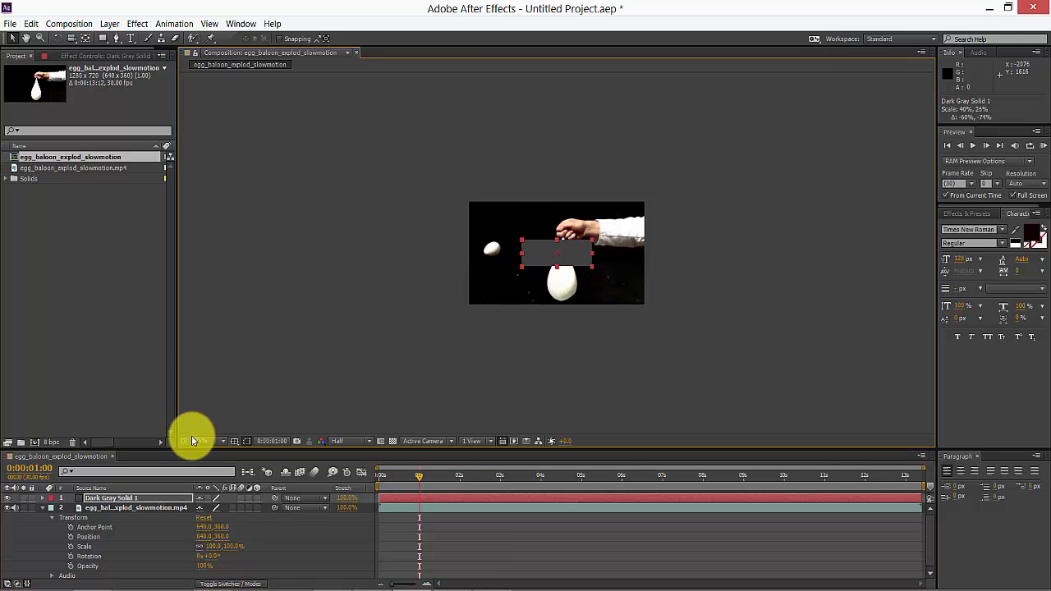
click(258, 234)
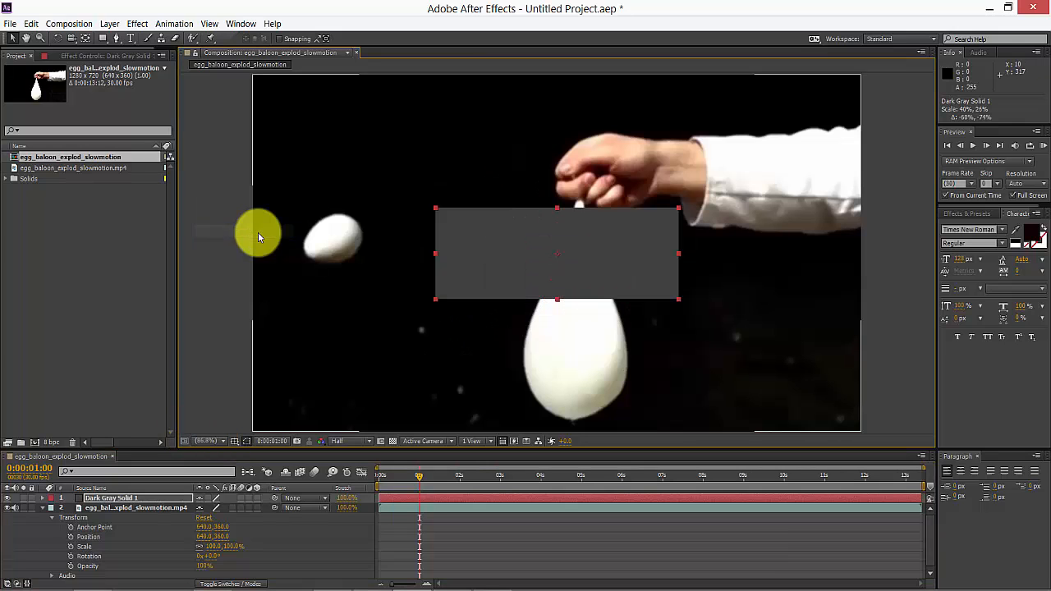
Step: Shrink the dark gray solid further and place it above the balloon's level, between the egg and the hand
drag(575, 259, 520, 173)
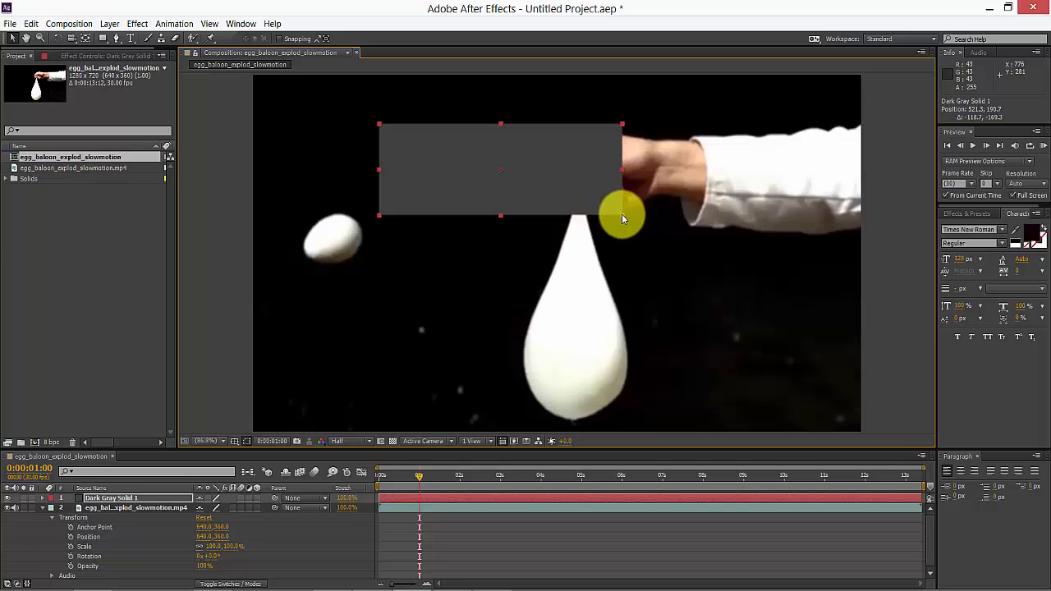
drag(621, 213, 488, 153)
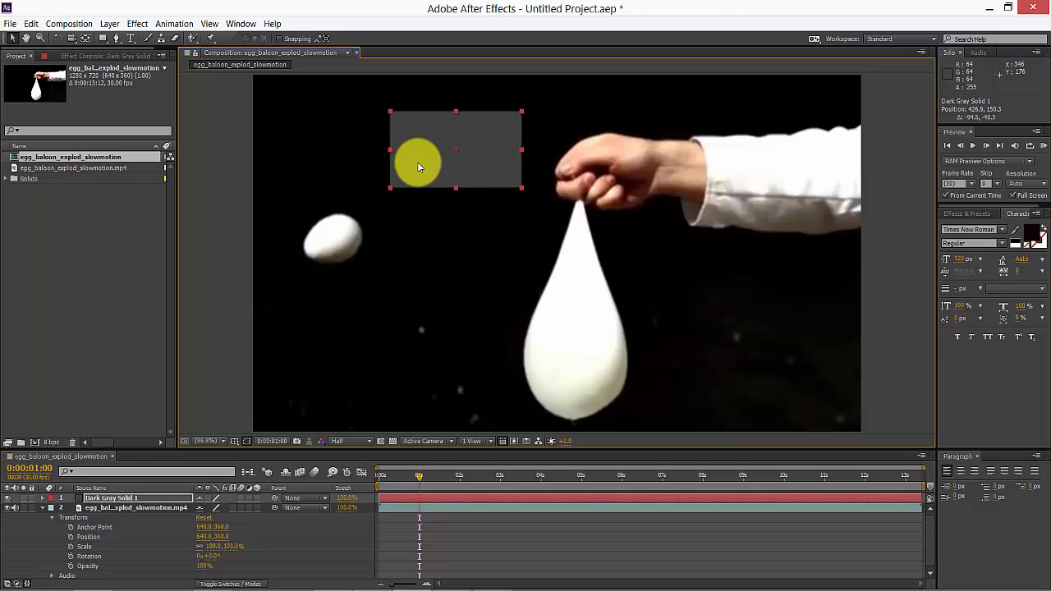
drag(456, 156, 465, 152)
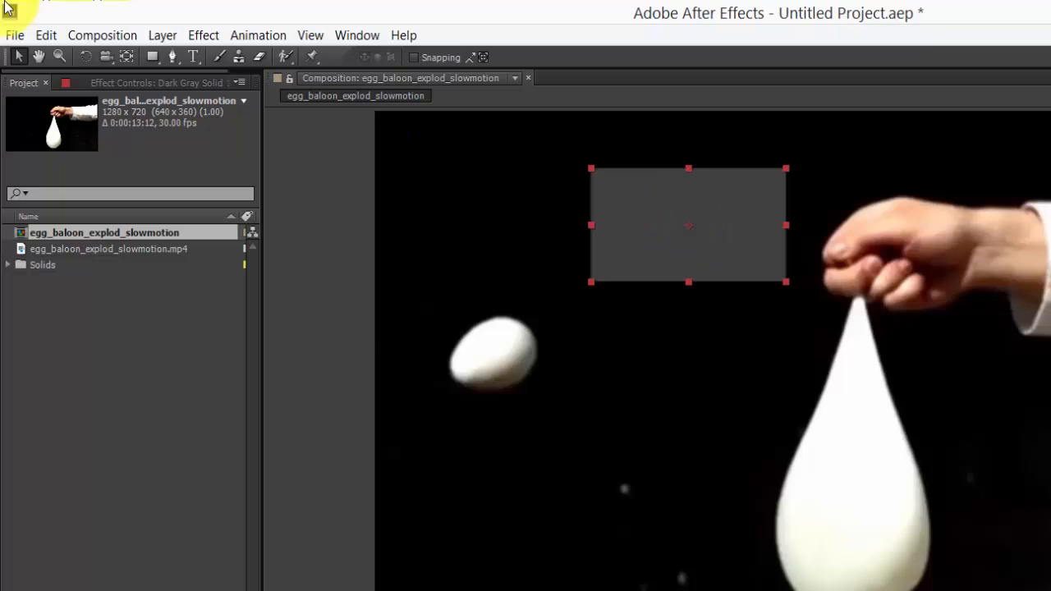
Step: Shift the gray solid's anchor point with the Pan Behind tool, return it near the centre, and select the footage layer
click(126, 56)
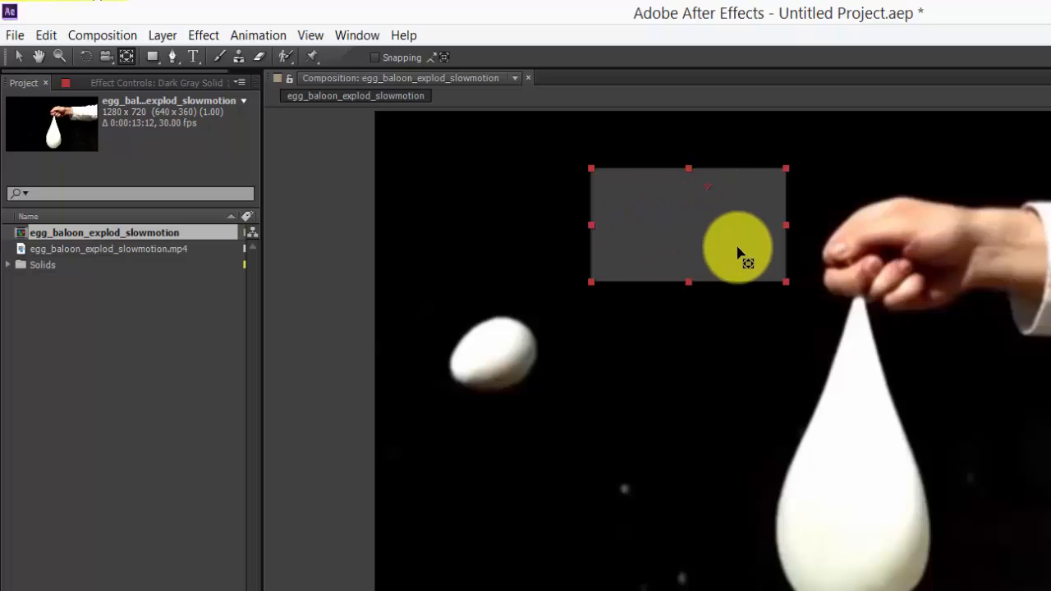
click(692, 220)
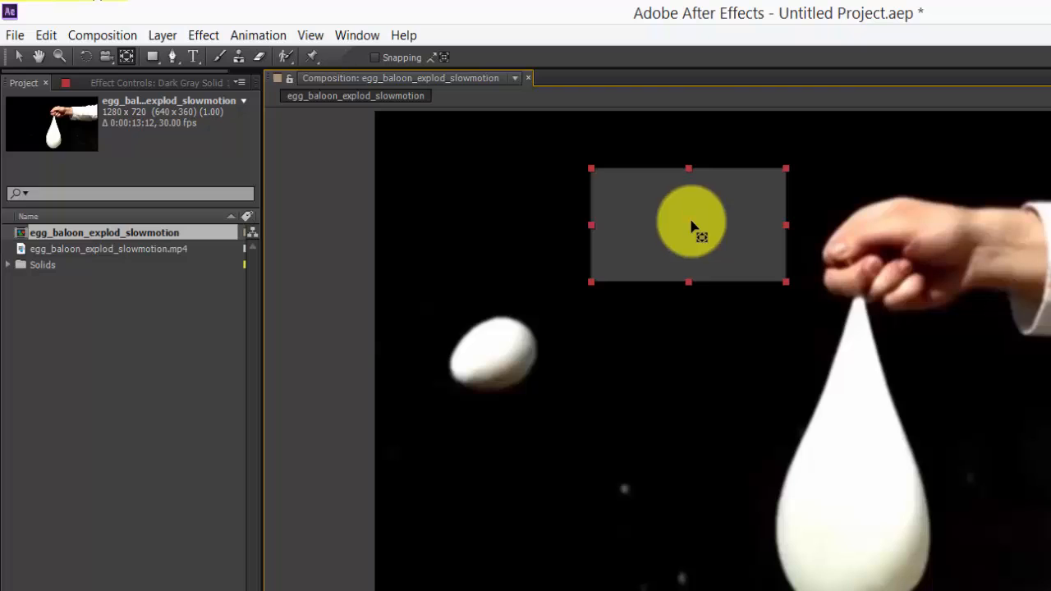
click(164, 588)
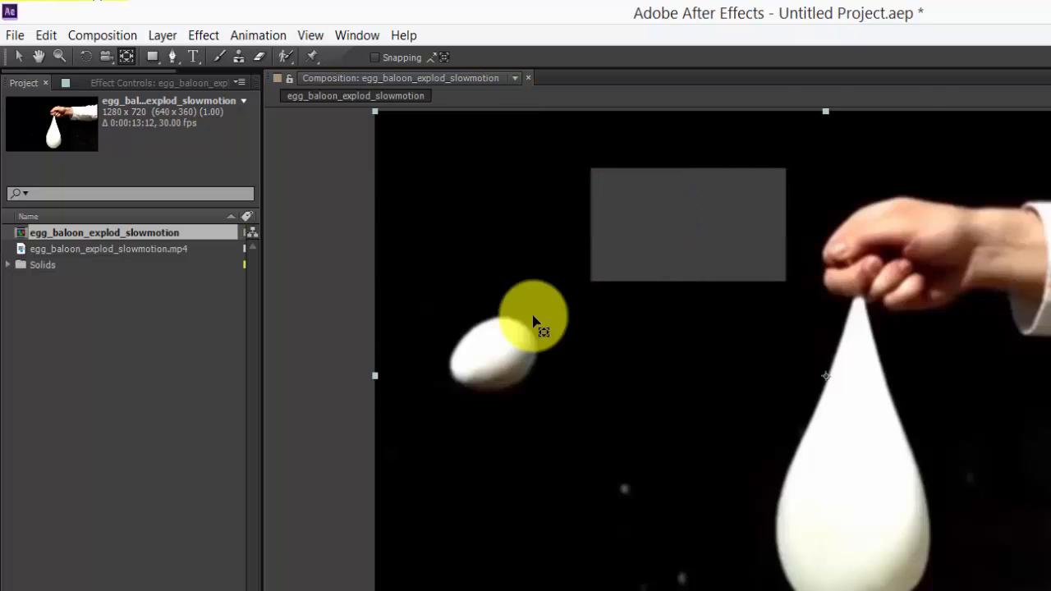
click(729, 213)
click(692, 221)
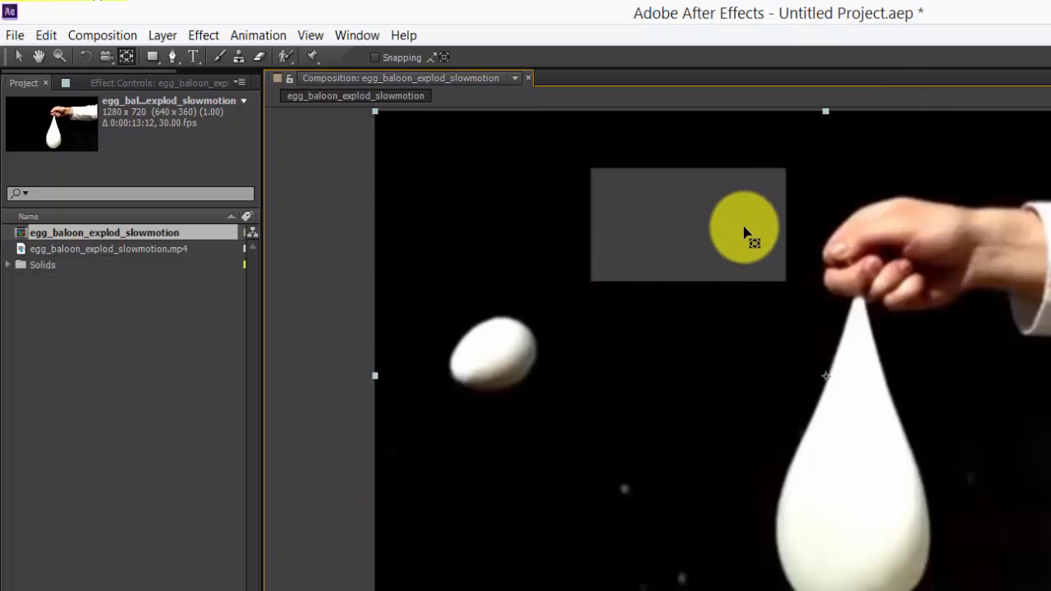
click(746, 228)
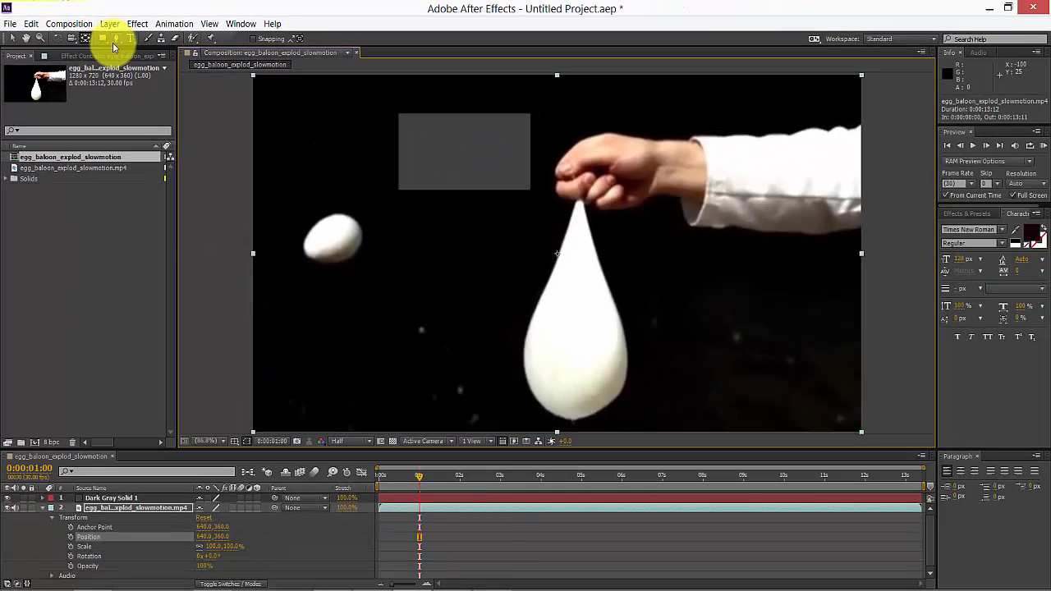
Step: Try nudging the gray solid sideways with the Selection tool and undo the move
click(15, 38)
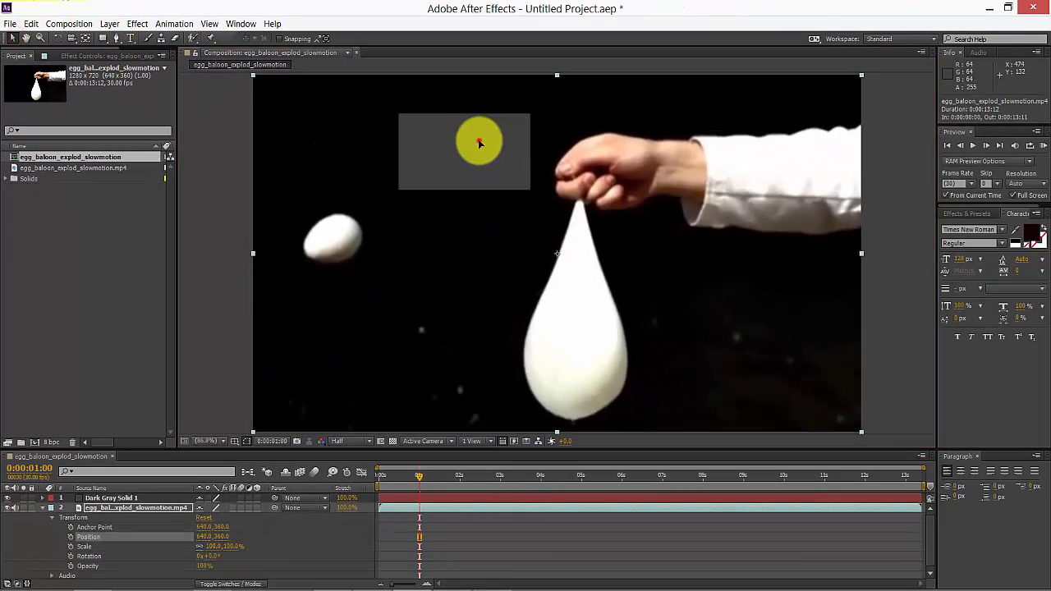
mouse_move(441, 161)
mouse_down()
mouse_move(460, 176)
mouse_move(448, 161)
mouse_up()
key(ctrl+z)
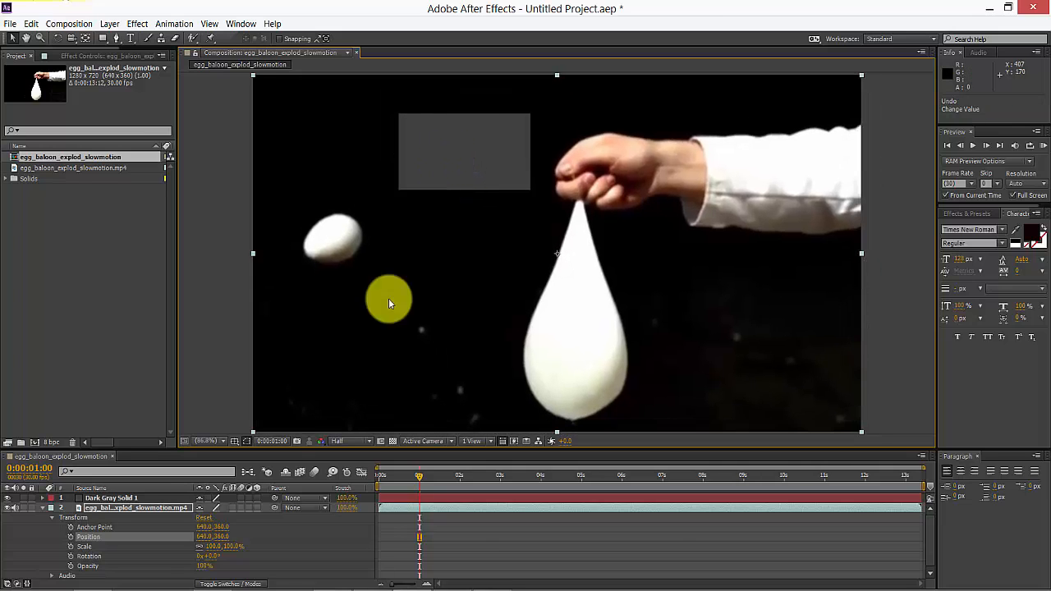
Step: Try shifting the footage slightly in the preview, undo the move, and try enlarging the footage through its Scale property
click(157, 496)
drag(473, 178, 497, 175)
click(83, 546)
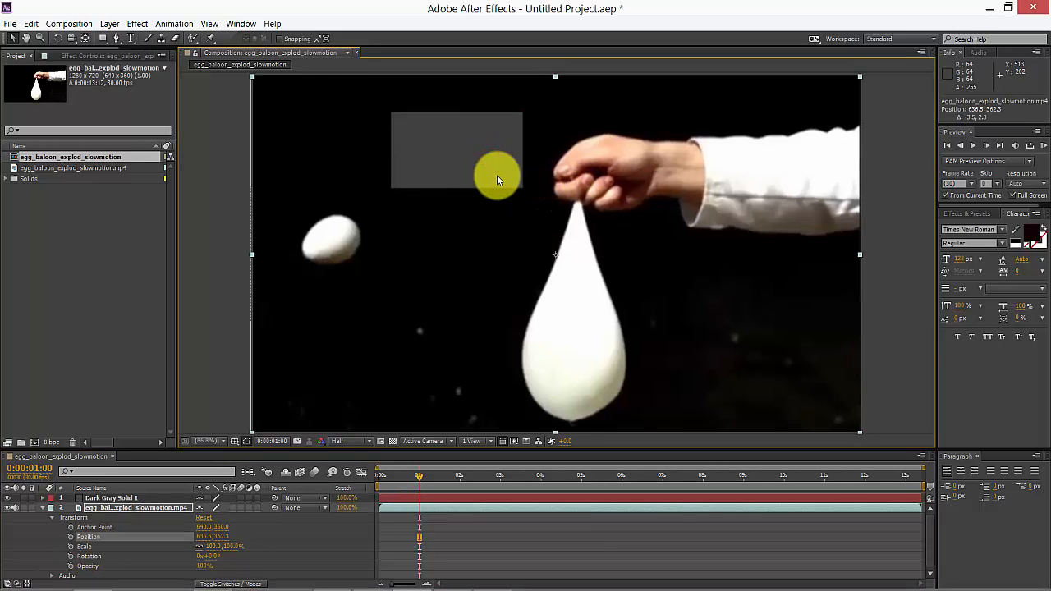
key(ctrl+z)
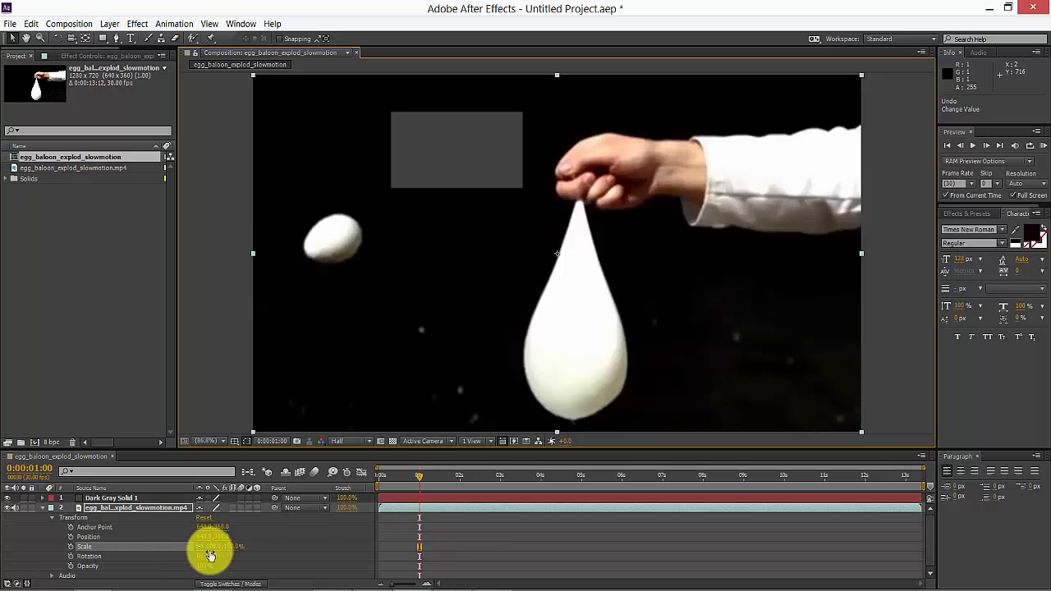
drag(233, 547, 206, 558)
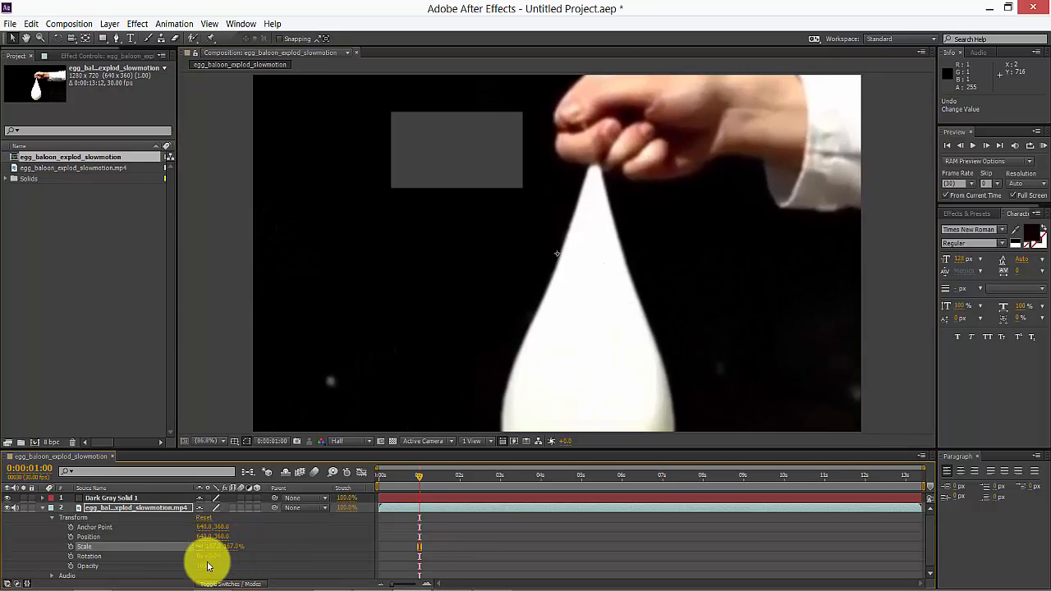
Step: Reveal the dark gray solid's Transform properties and enlarge its Scale to about 32.8% by 32.4%
click(121, 499)
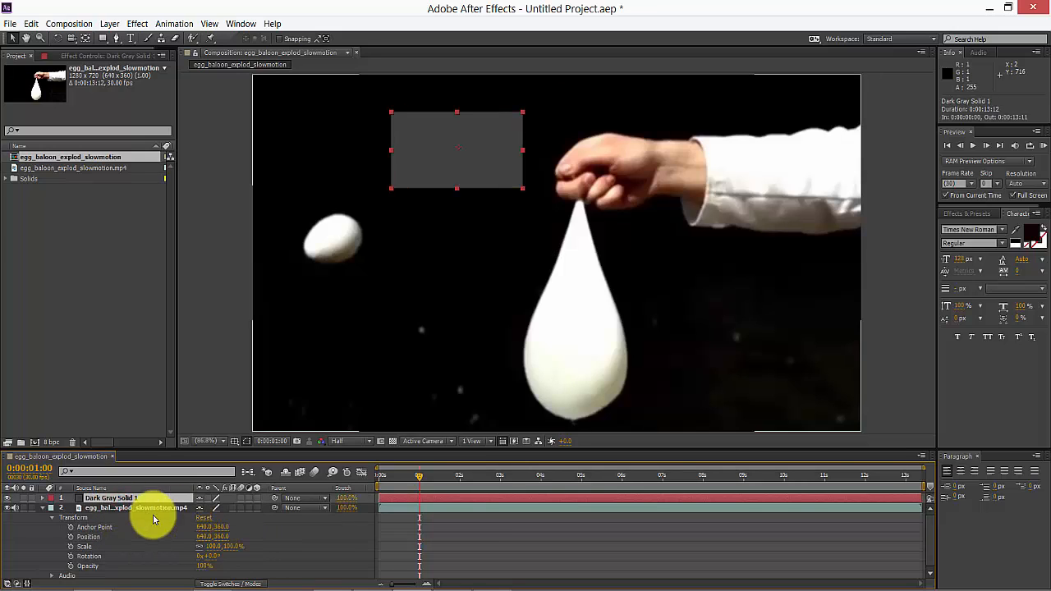
click(46, 503)
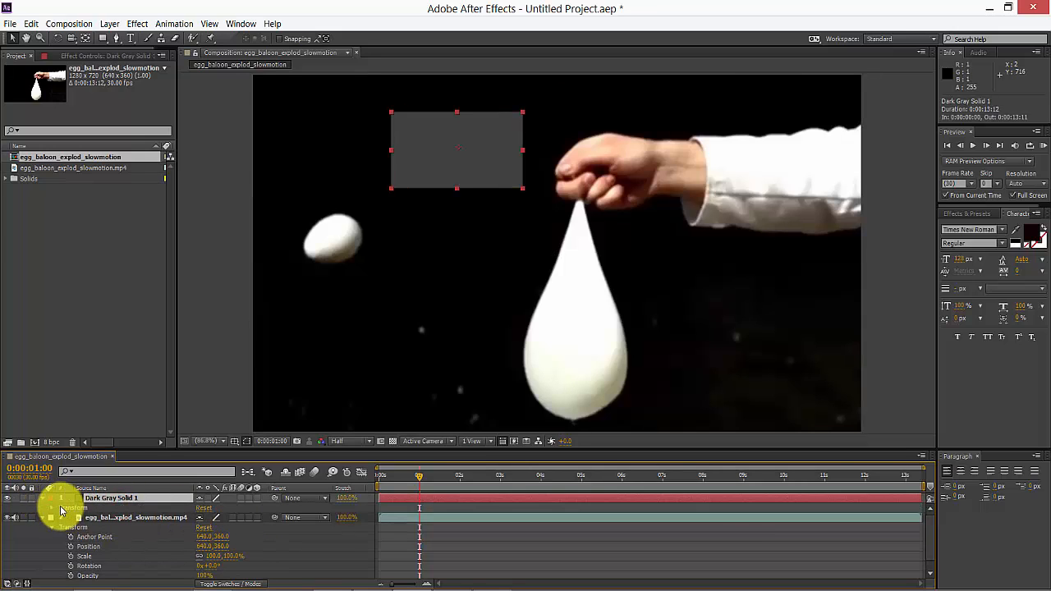
click(52, 509)
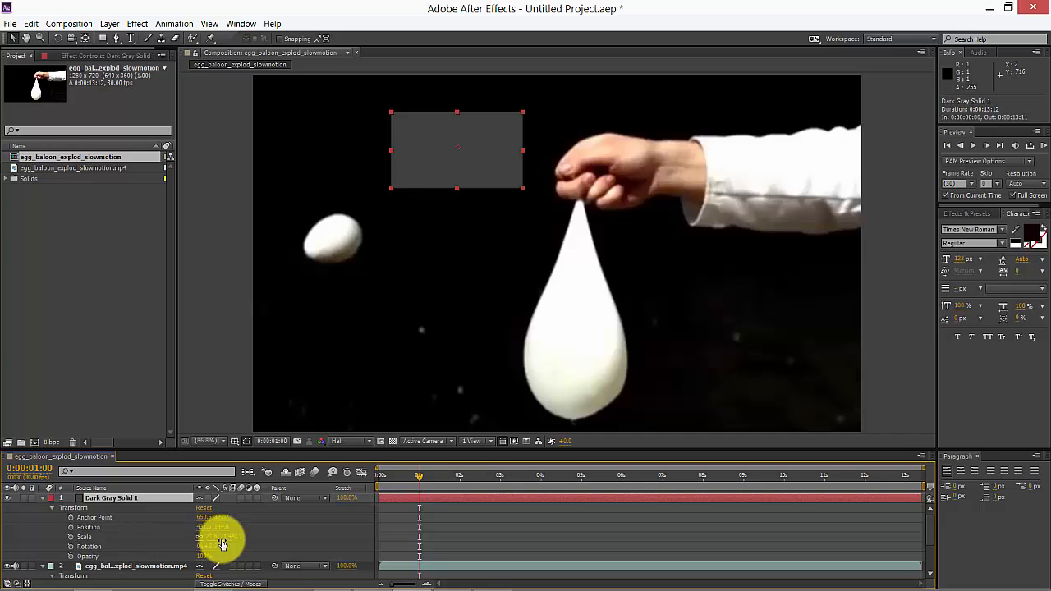
mouse_move(222, 542)
mouse_down()
mouse_move(241, 537)
mouse_move(206, 525)
mouse_move(225, 535)
mouse_up()
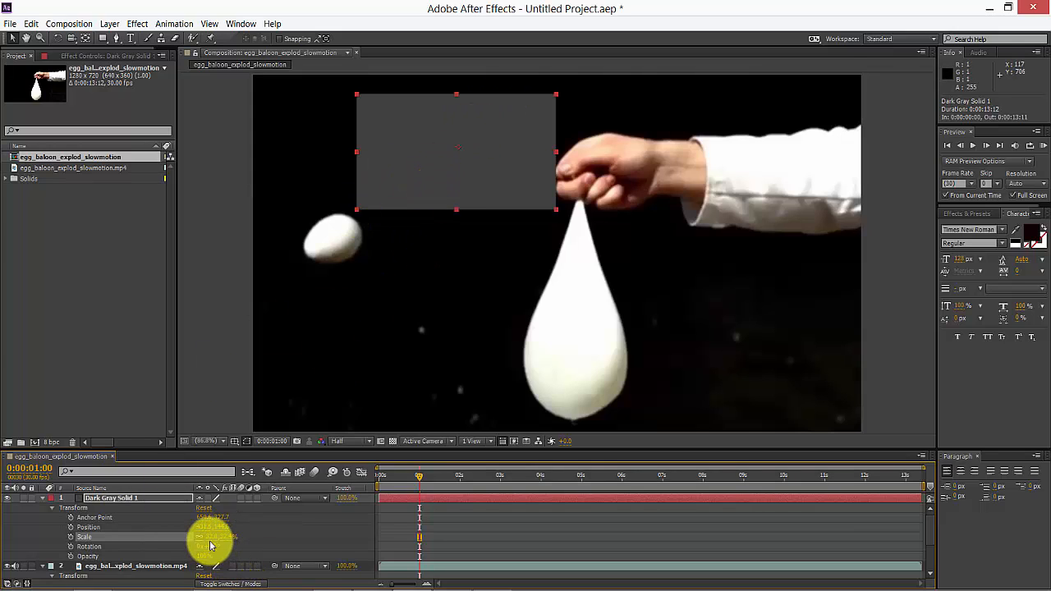
Step: Try rotating the dark gray solid to 2 revolutions plus about 99 degrees, and undo the rotation
mouse_move(212, 552)
mouse_down()
mouse_move(265, 556)
mouse_move(195, 551)
mouse_up()
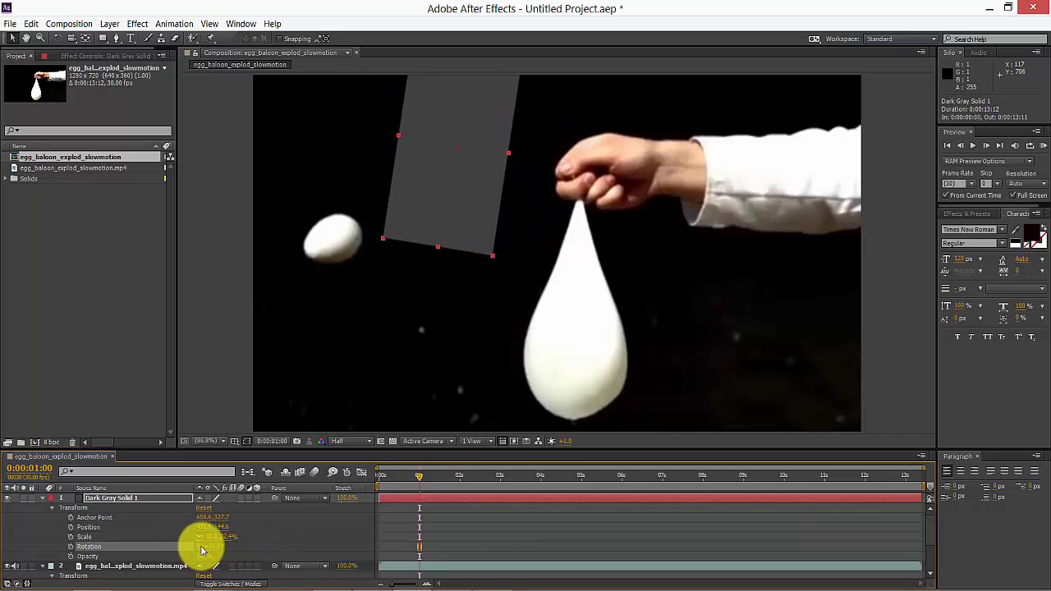
click(200, 546)
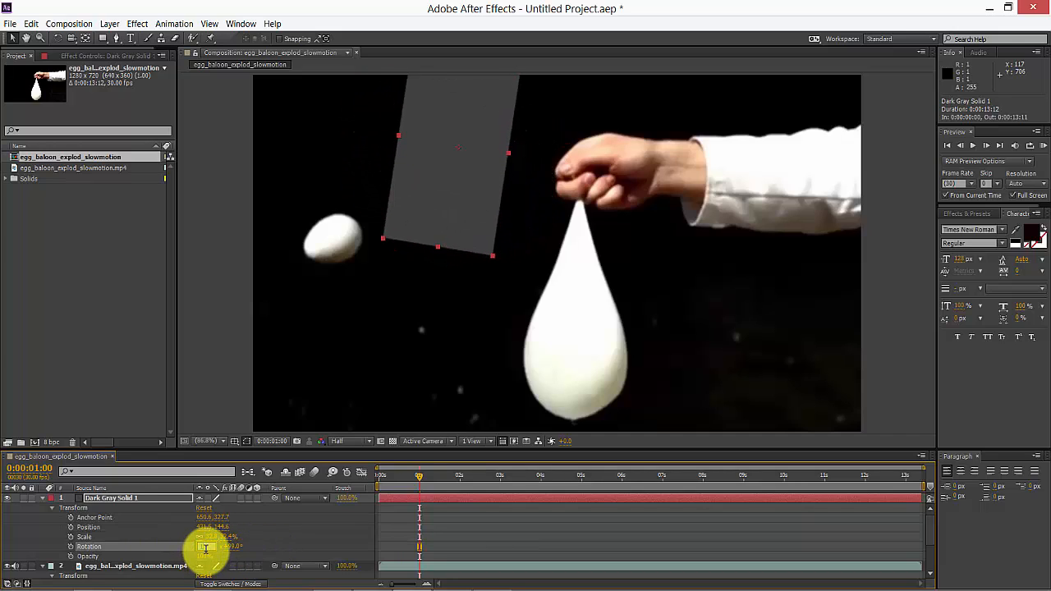
text(2)
key(Return)
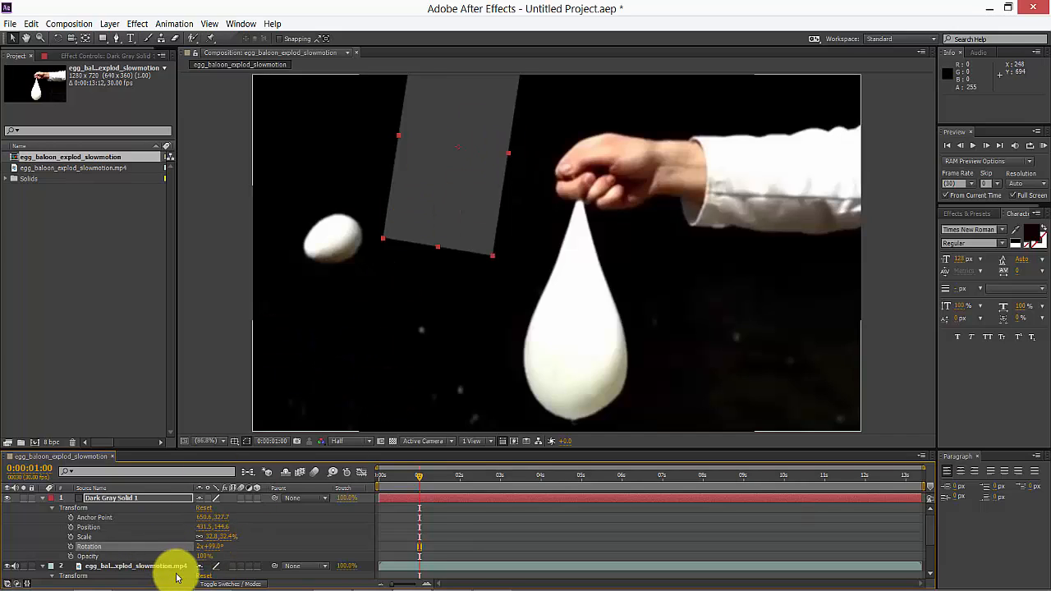
key(ctrl+z)
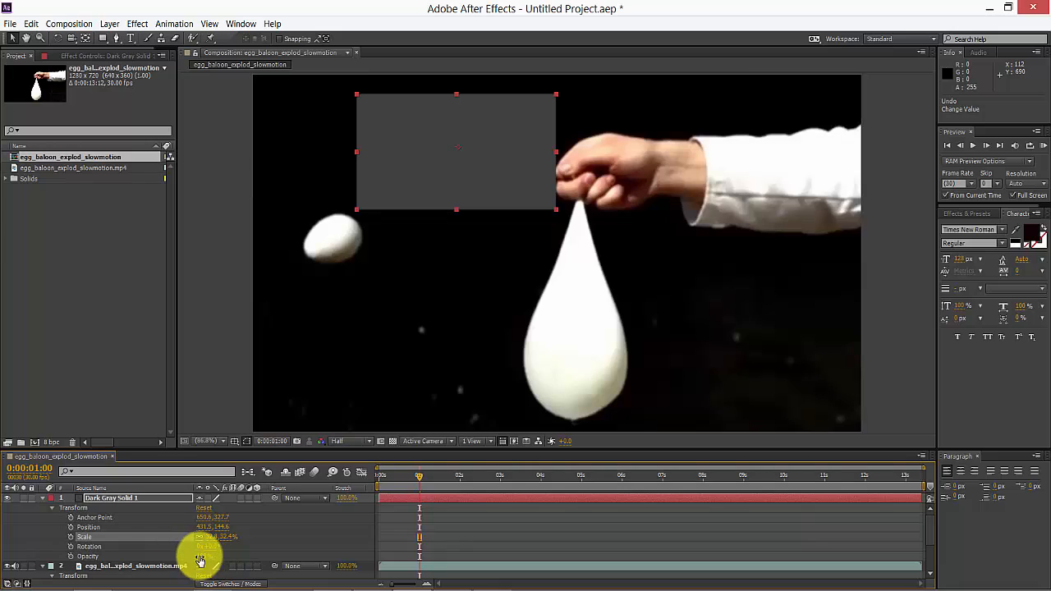
Step: Lower the dark gray solid's opacity to 1%, and delete the solid layer from the composition
drag(206, 556, 181, 559)
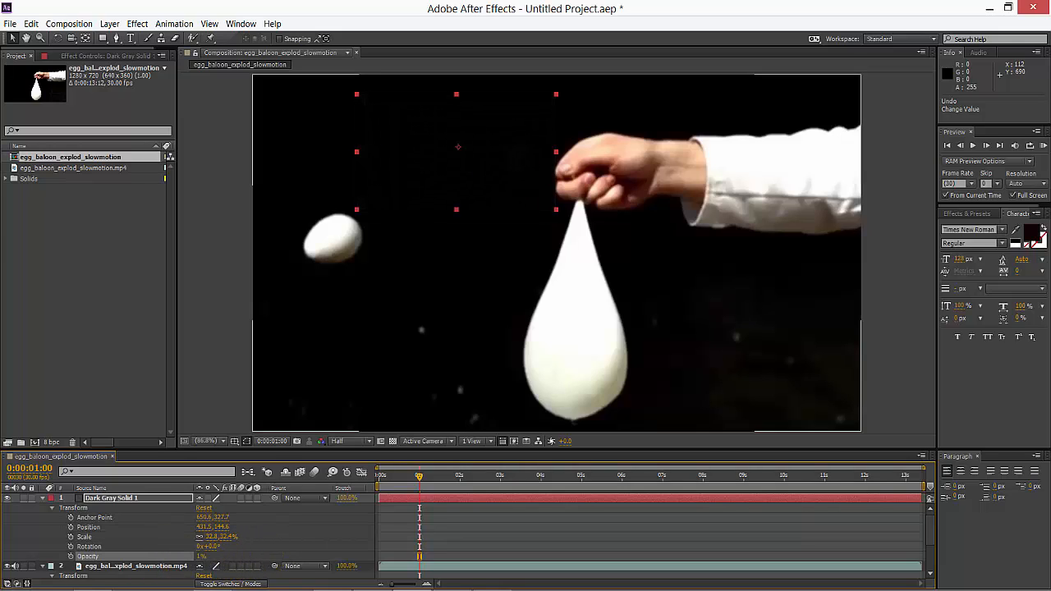
click(103, 501)
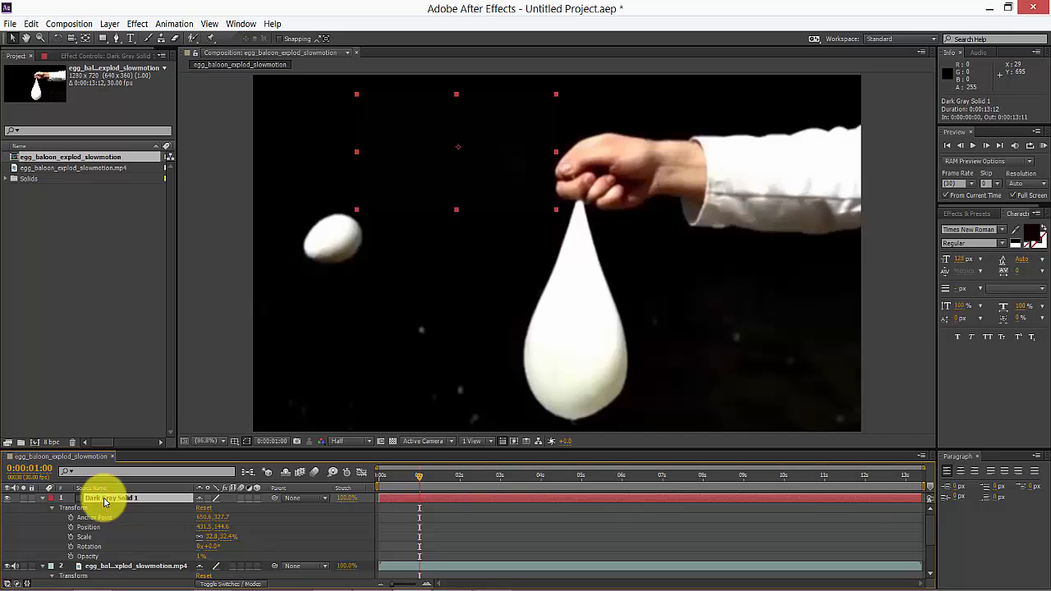
key(Delete)
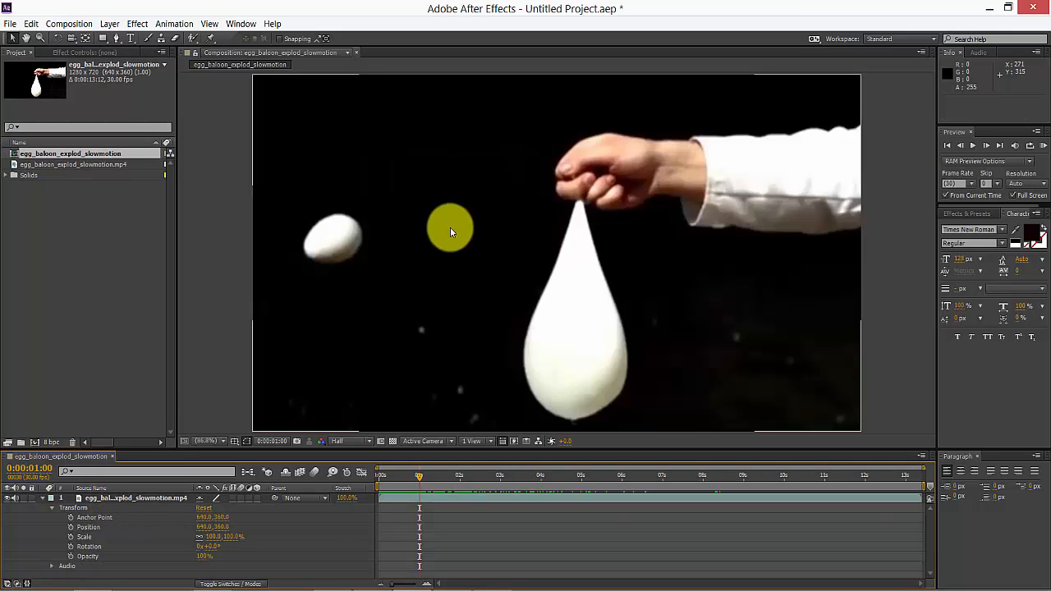
Step: Turn on Anchor Point keyframing for the egg and balloon footage layer at 0:00:01:00
click(105, 500)
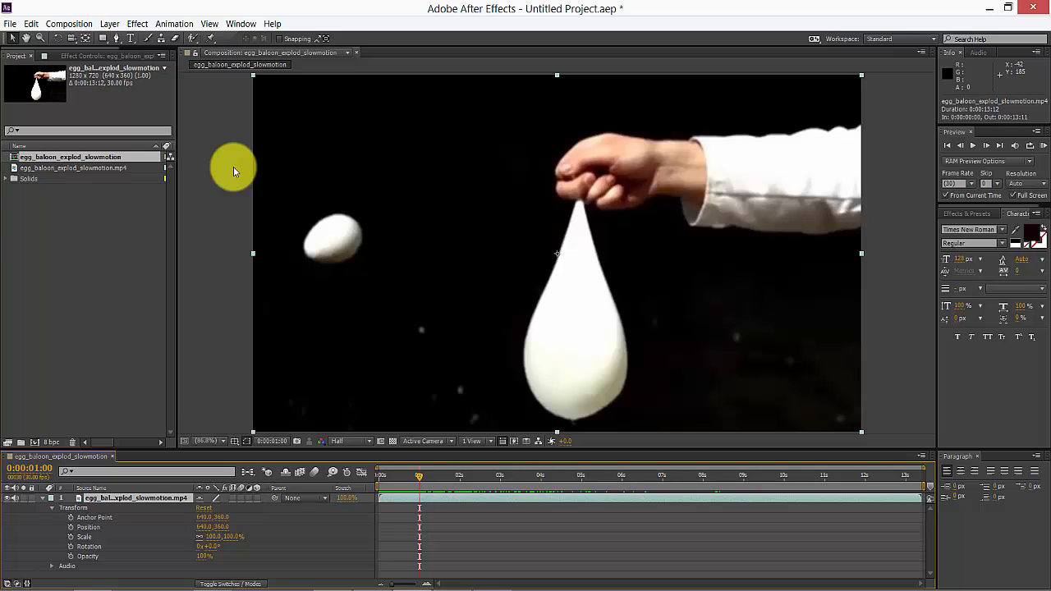
click(71, 518)
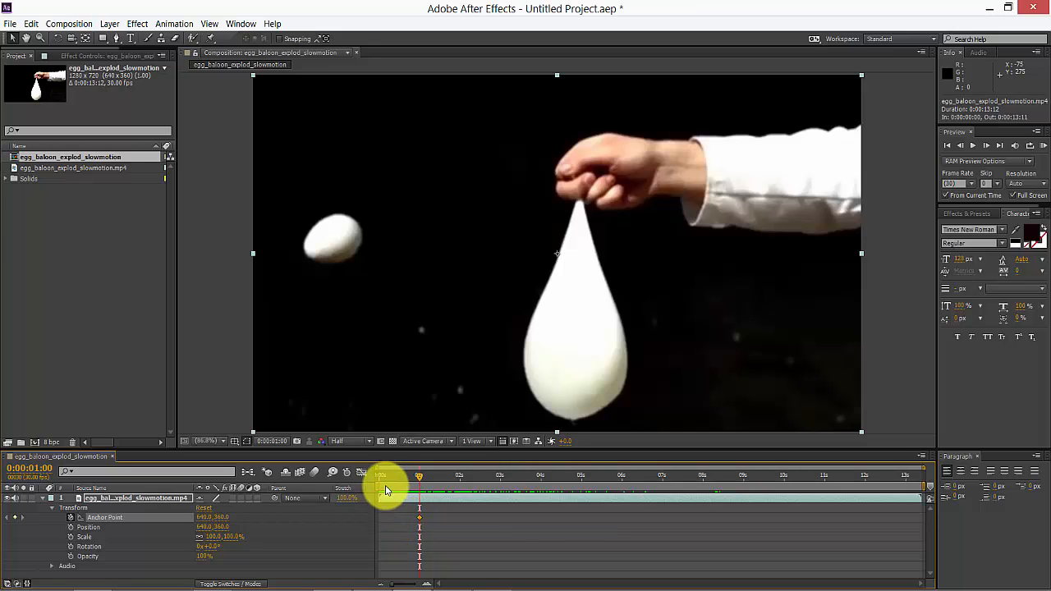
mouse_move(417, 478)
mouse_down()
mouse_move(378, 474)
mouse_move(420, 482)
mouse_up()
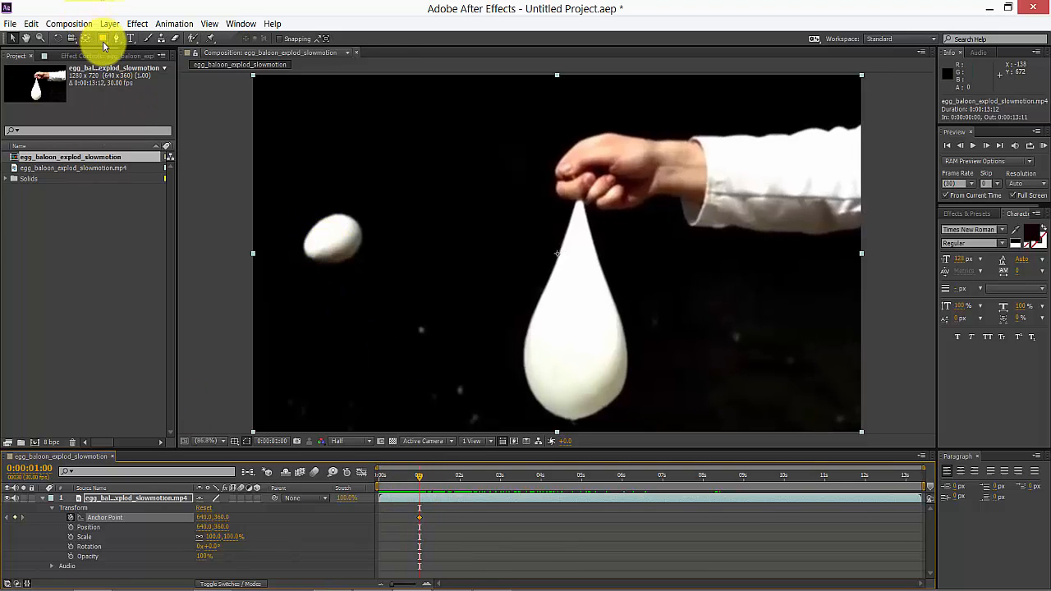
Step: Try an elliptical mask around the egg on the footage layer, undo it, and remove the Anchor Point keyframe
click(105, 41)
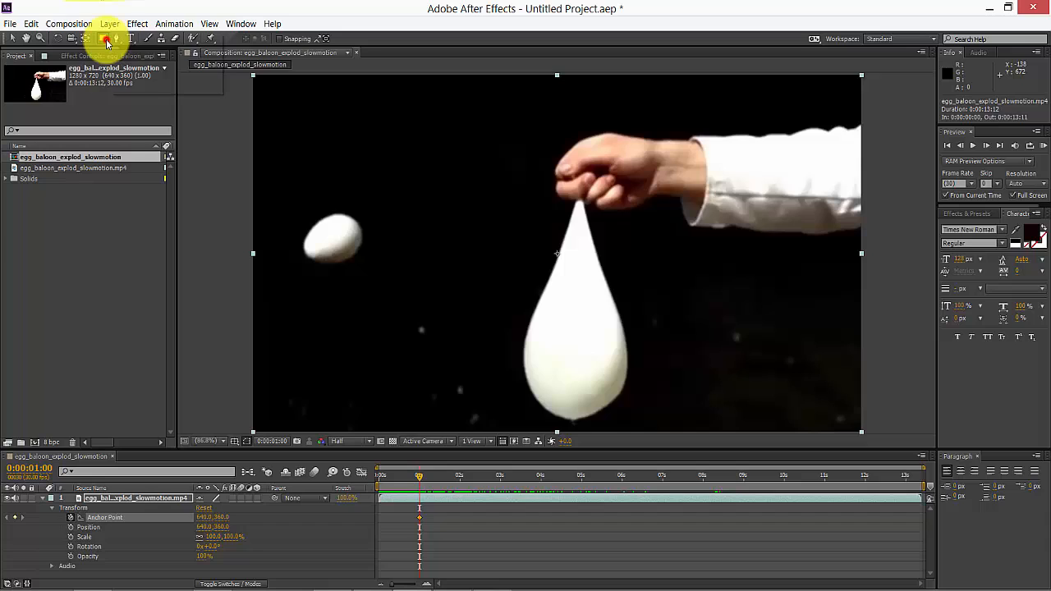
click(152, 63)
drag(313, 222, 364, 258)
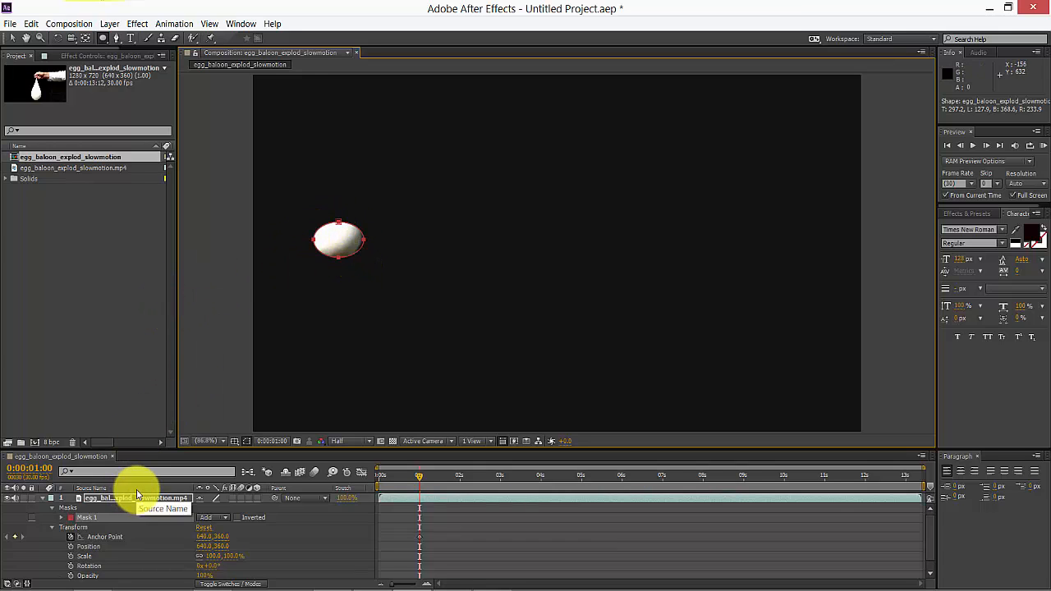
key(ctrl+z)
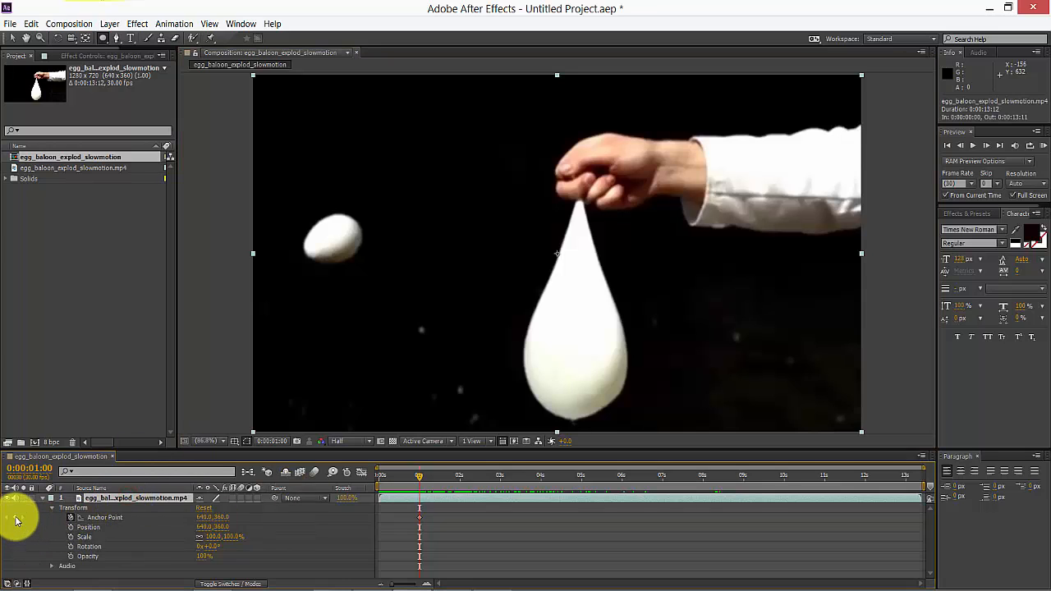
click(16, 518)
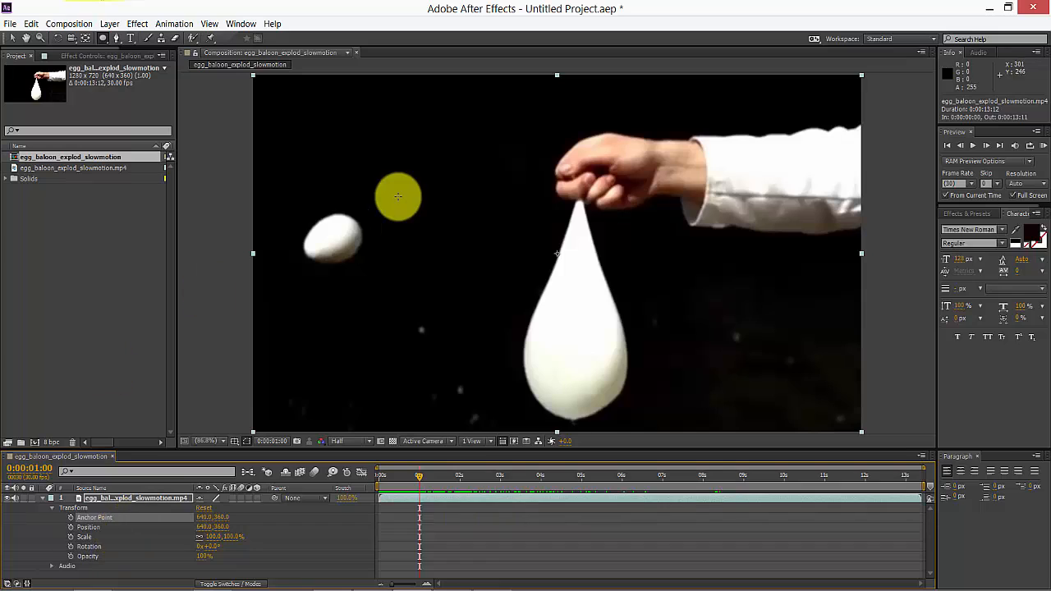
Step: Create a 1280 x 720 px solid layer coloured bright red (EE0F0F) above the footage
click(118, 498)
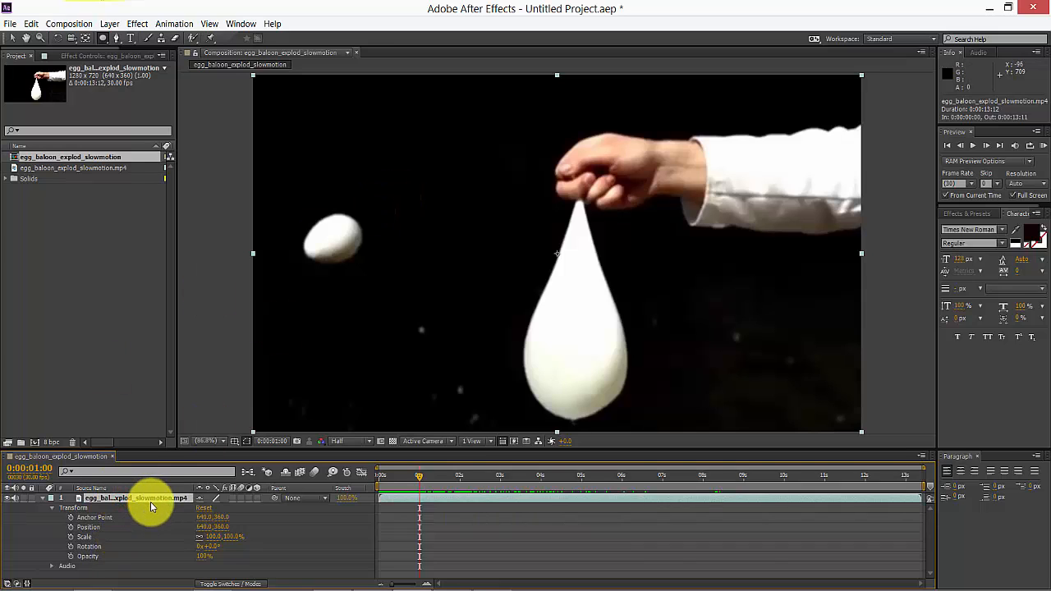
click(136, 23)
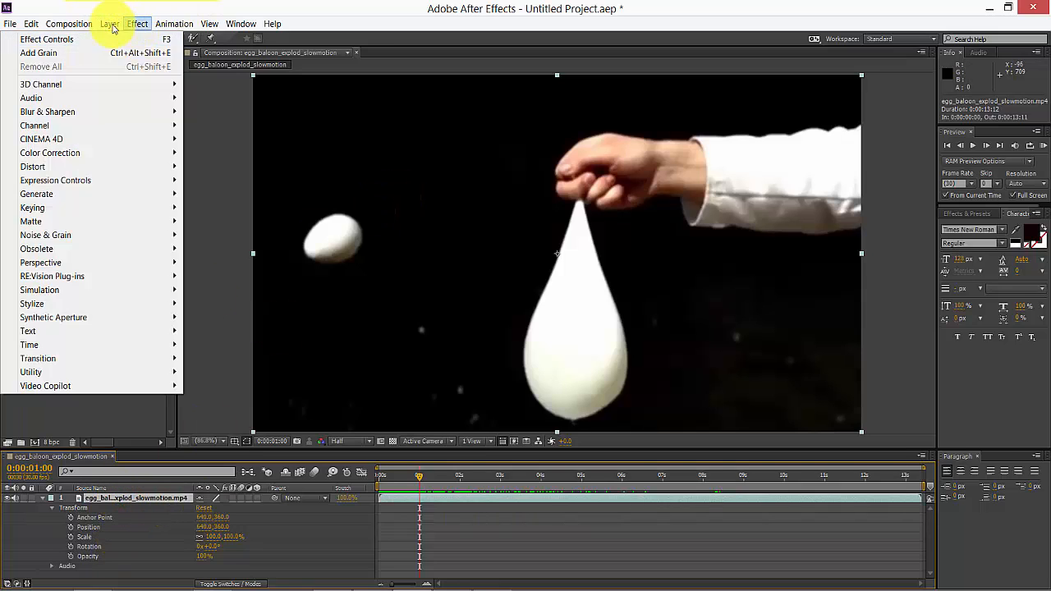
mouse_move(110, 25)
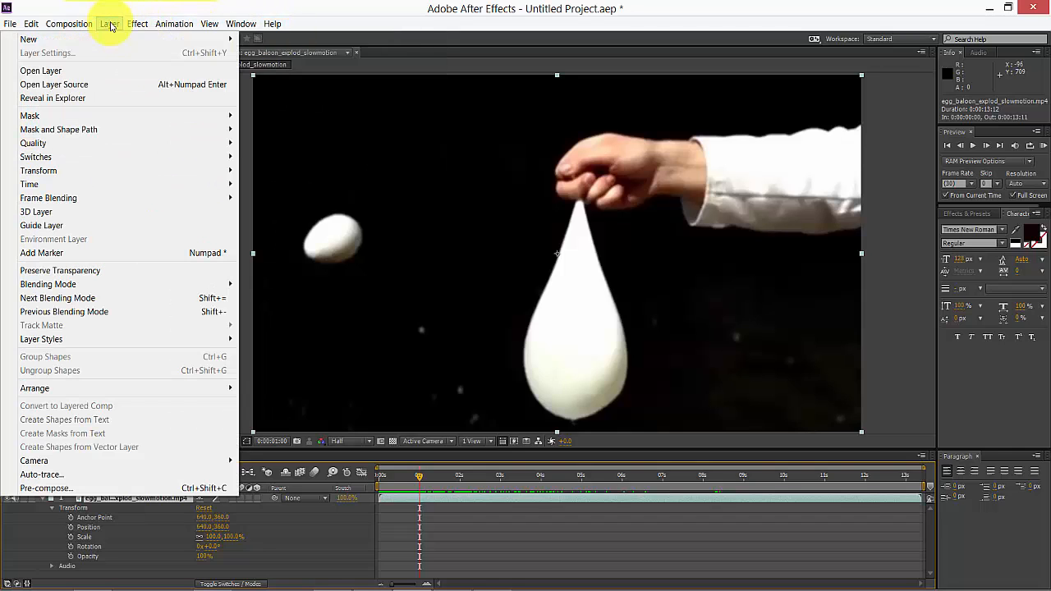
click(277, 54)
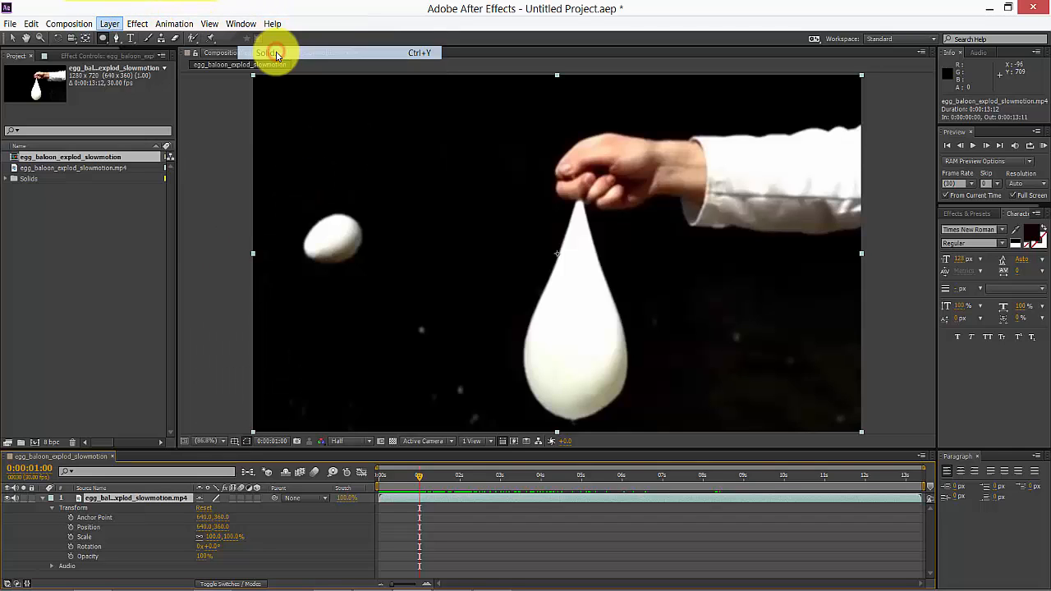
click(140, 200)
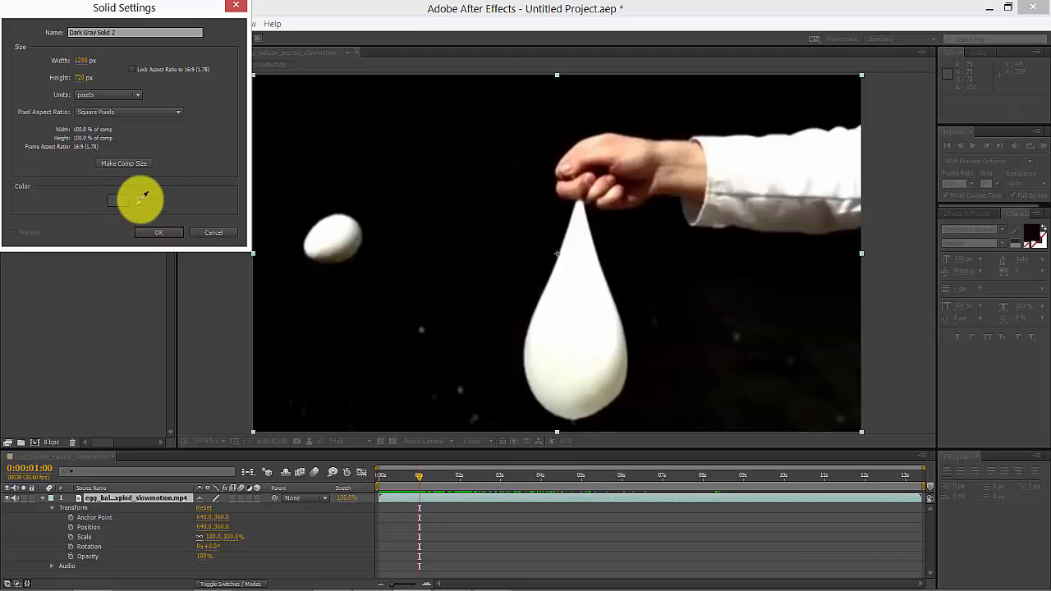
click(120, 201)
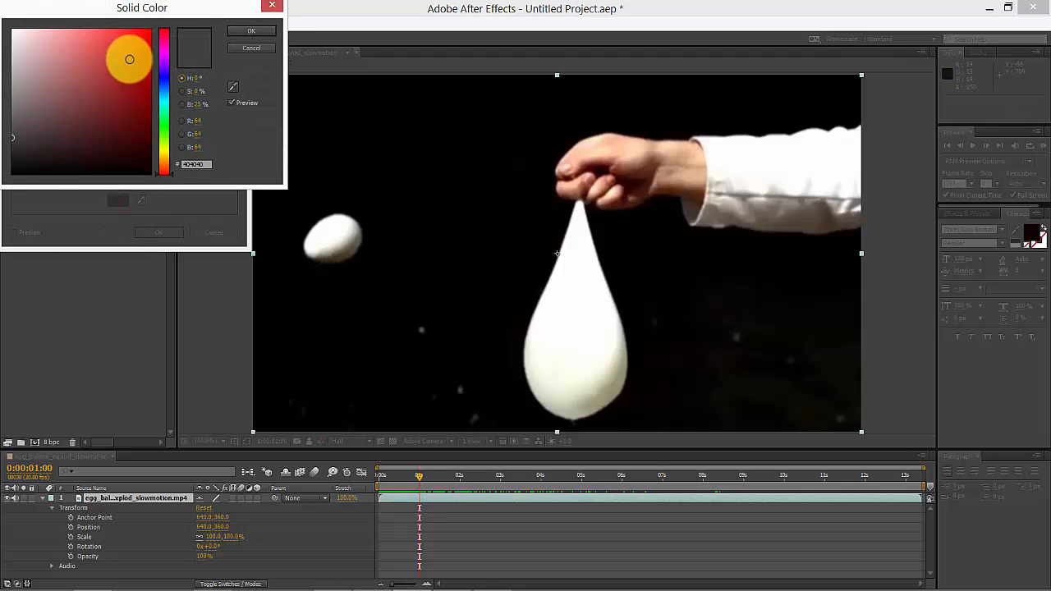
drag(129, 59, 142, 39)
click(251, 31)
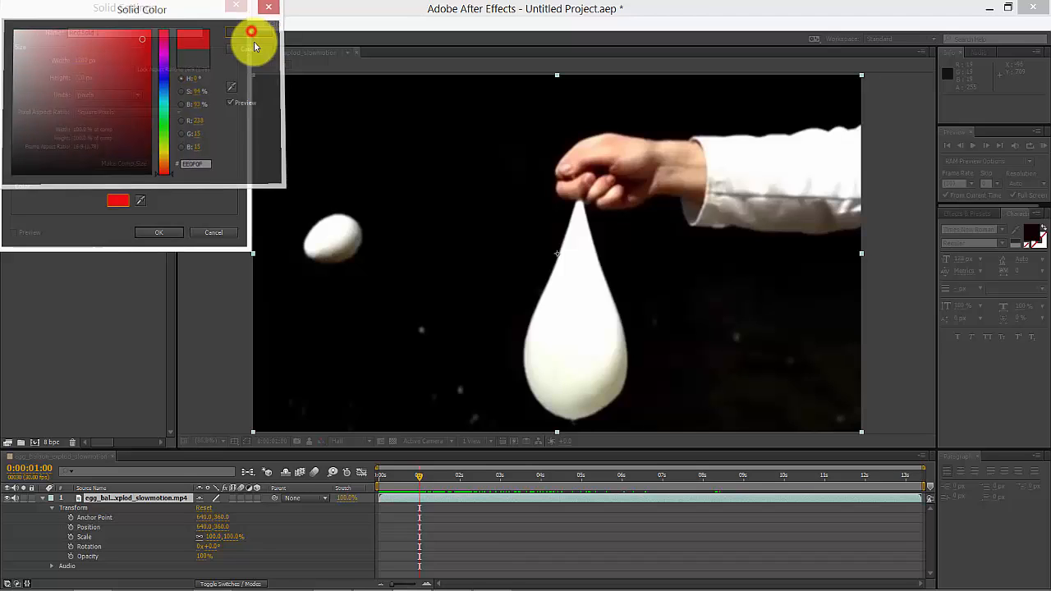
click(159, 233)
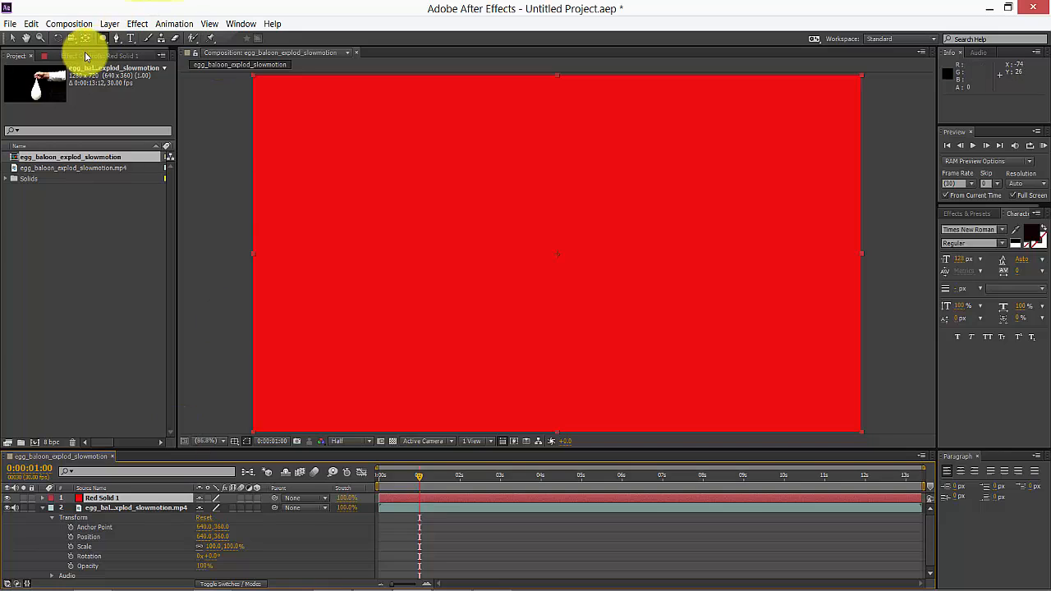
Step: Mask the red solid with a small egg-sized ellipse using the Ellipse tool
scroll(428, 223, down, 1)
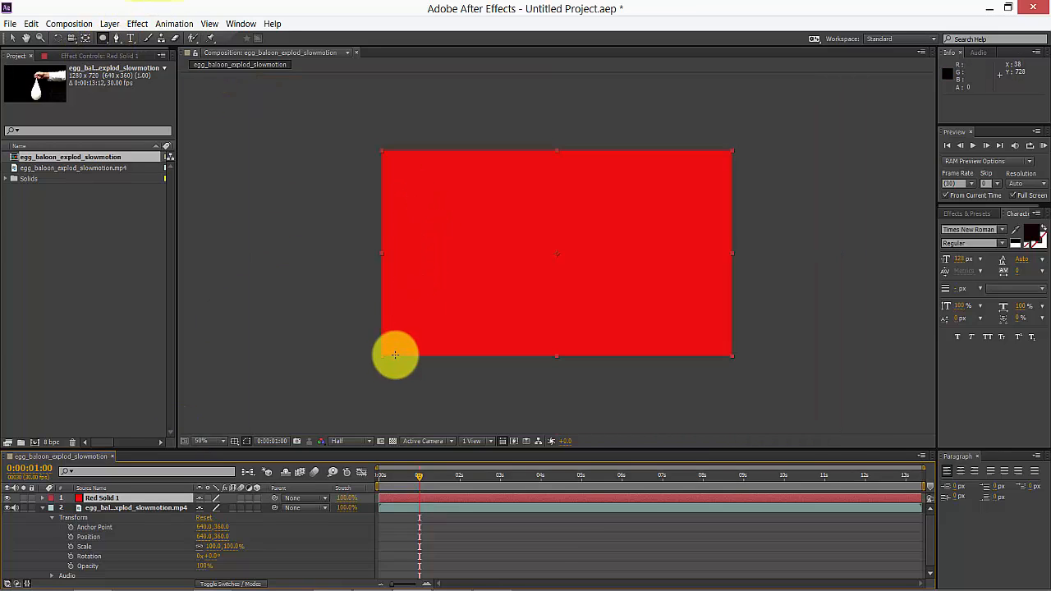
click(102, 39)
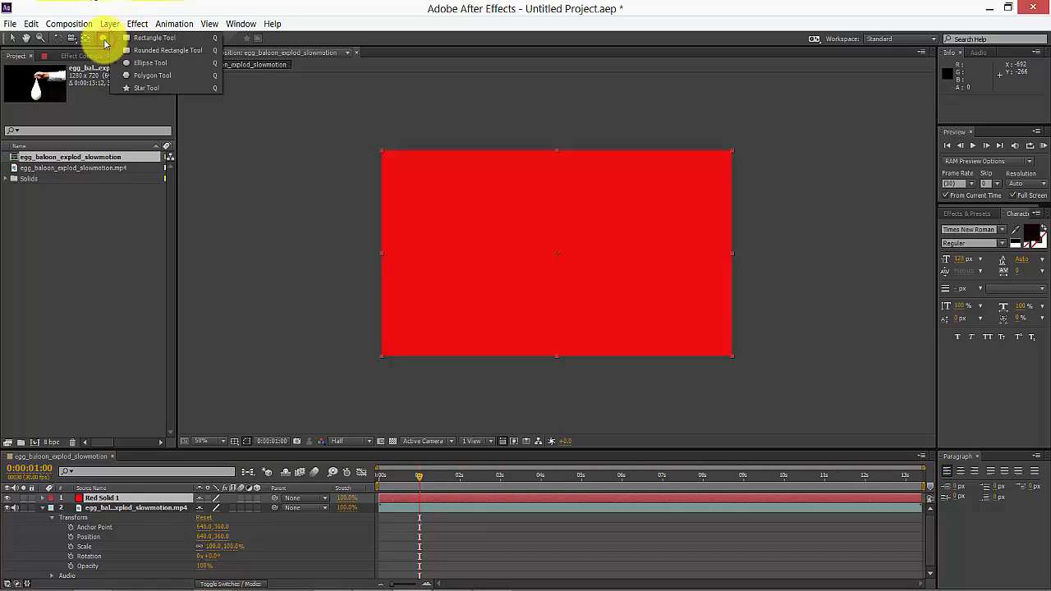
click(150, 63)
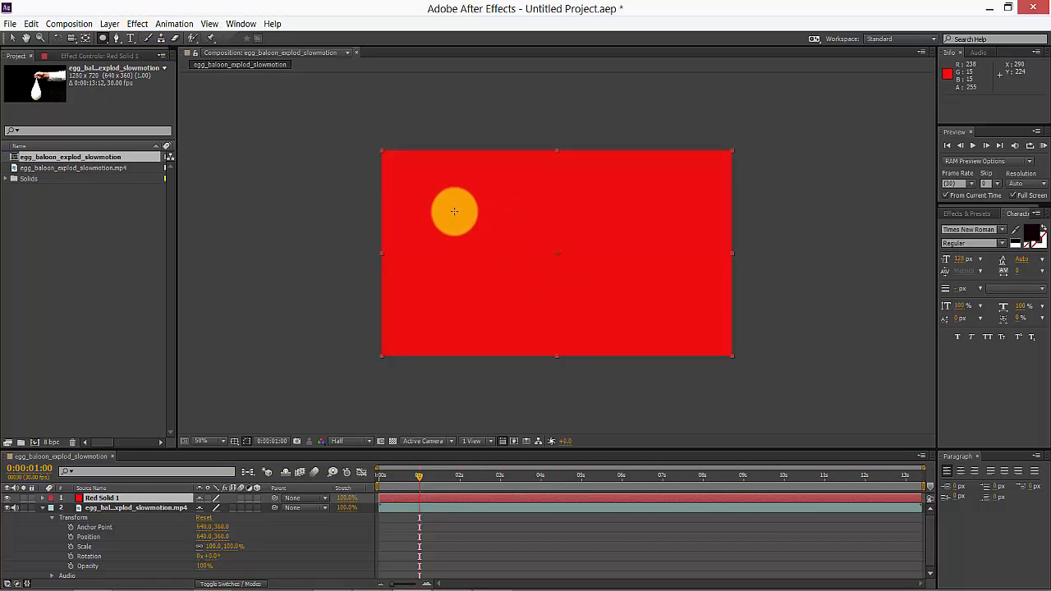
drag(442, 211, 477, 235)
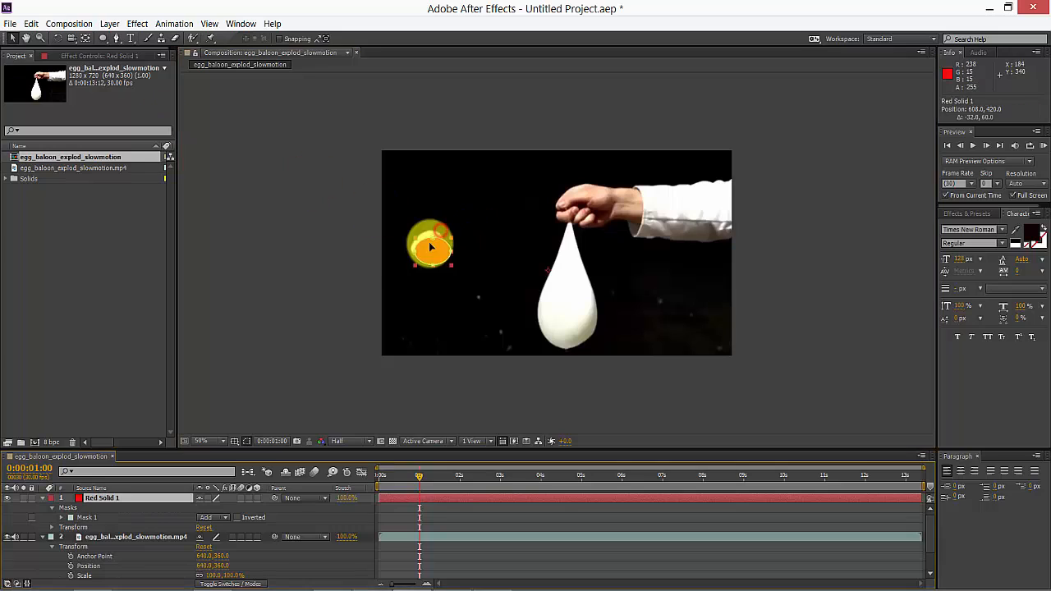
Step: Move the red ellipse over the egg and rotate it to match the egg's tilt
drag(429, 245, 428, 243)
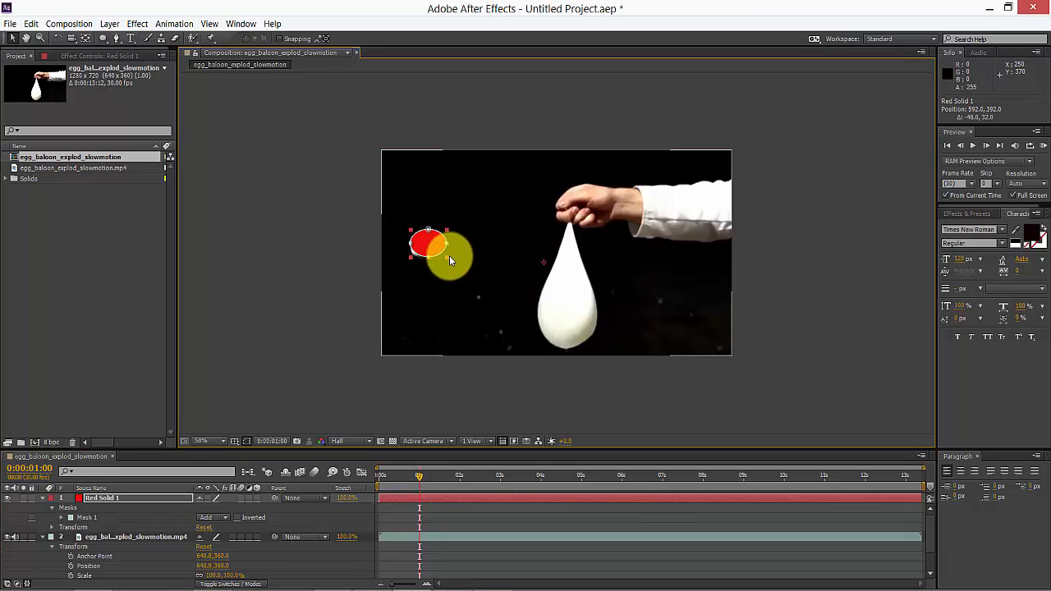
click(56, 39)
drag(312, 237, 415, 279)
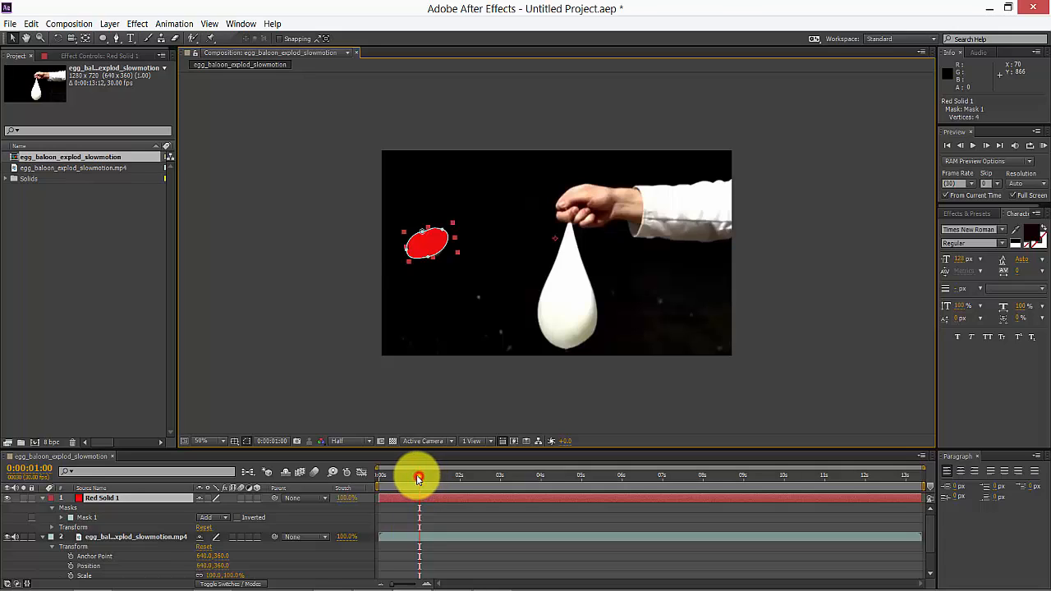
Step: At 0:00:00:00, move the red ellipse just outside the footage's left edge, to a position of about 386, 296
drag(418, 477, 369, 470)
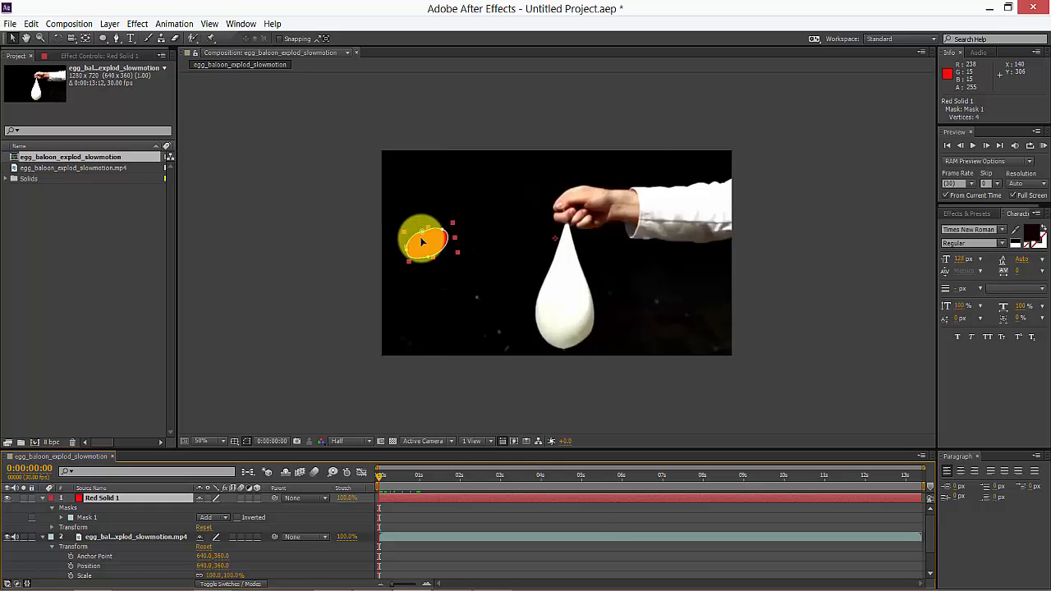
click(126, 494)
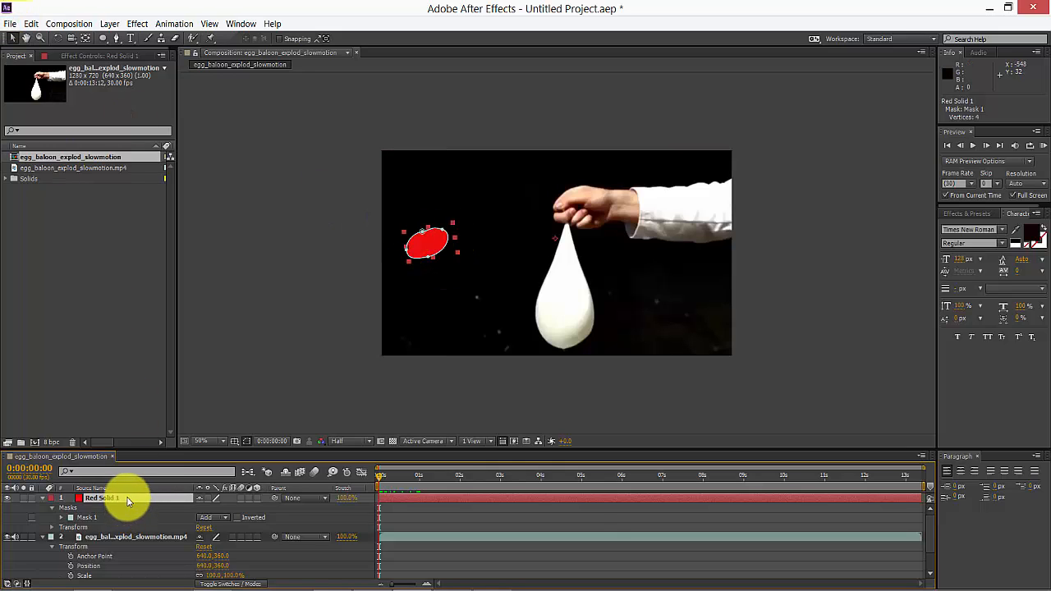
click(501, 251)
drag(435, 244, 360, 248)
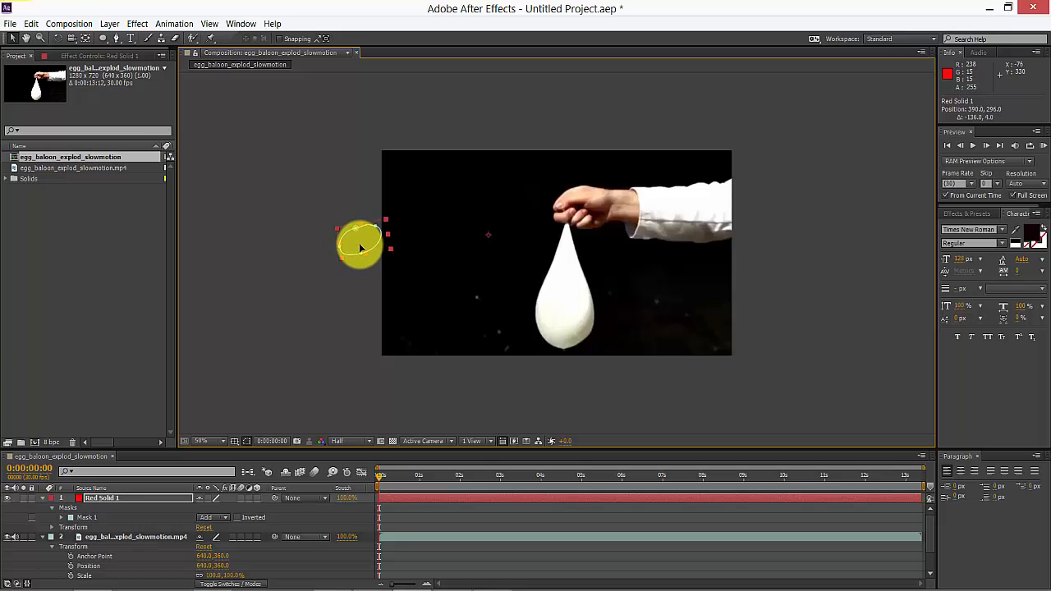
click(379, 476)
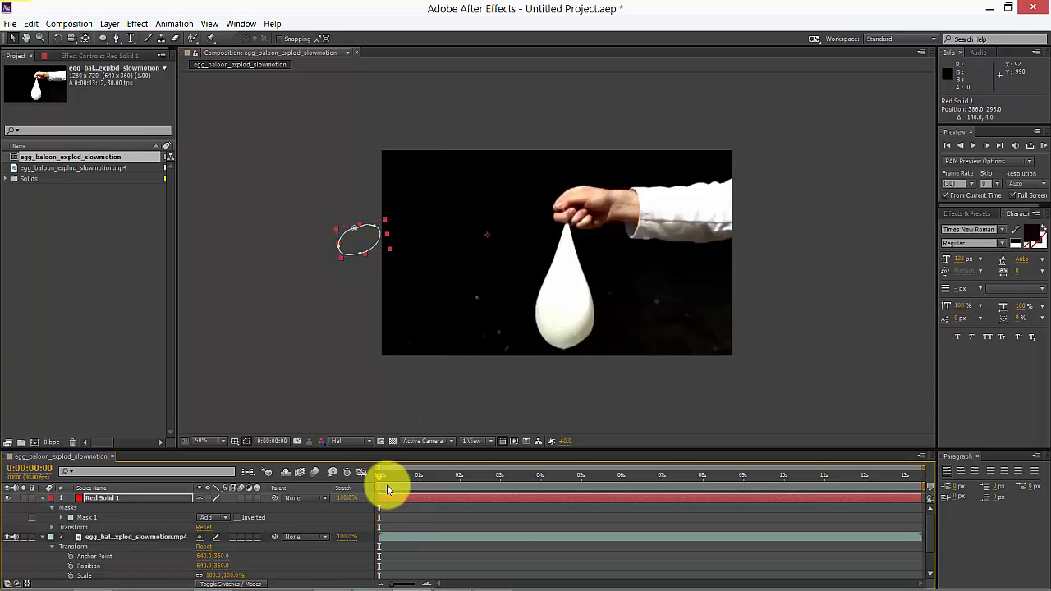
Step: Advance to frame 14, where the egg enters the shot, and raise the off-frame ellipse to a position of about 384, 254
key(Page_Down)
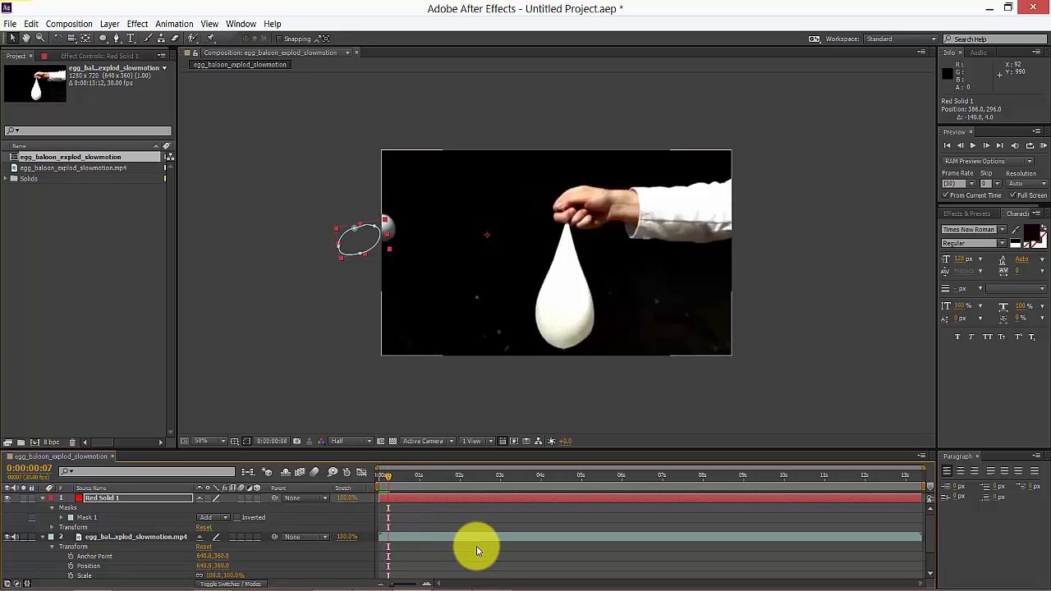
key(Page_Down)
key(Page_Down)
key(Page_Down)
key(Page_Down)
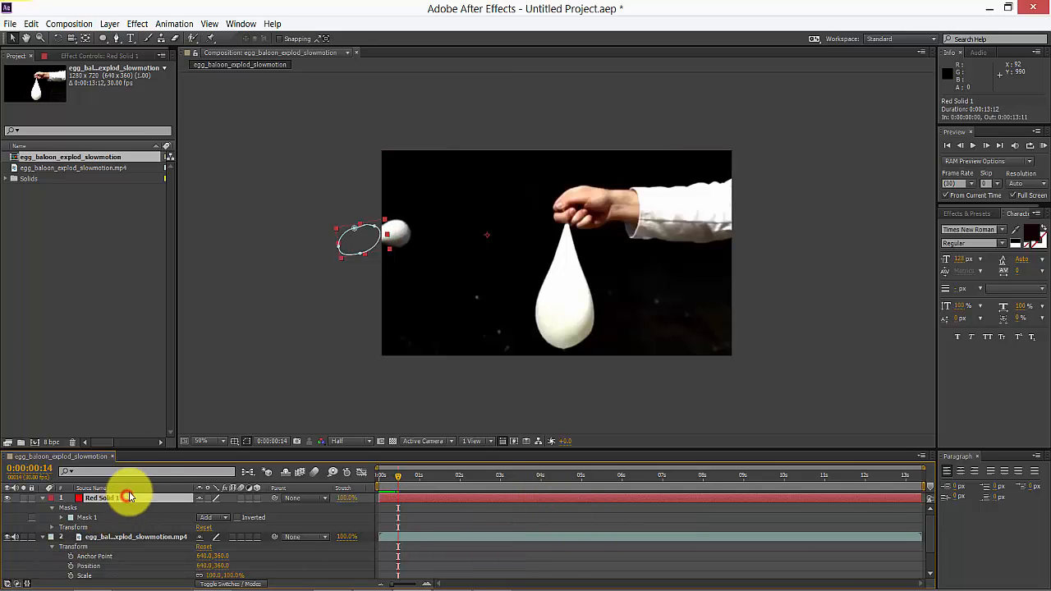
drag(348, 254, 359, 237)
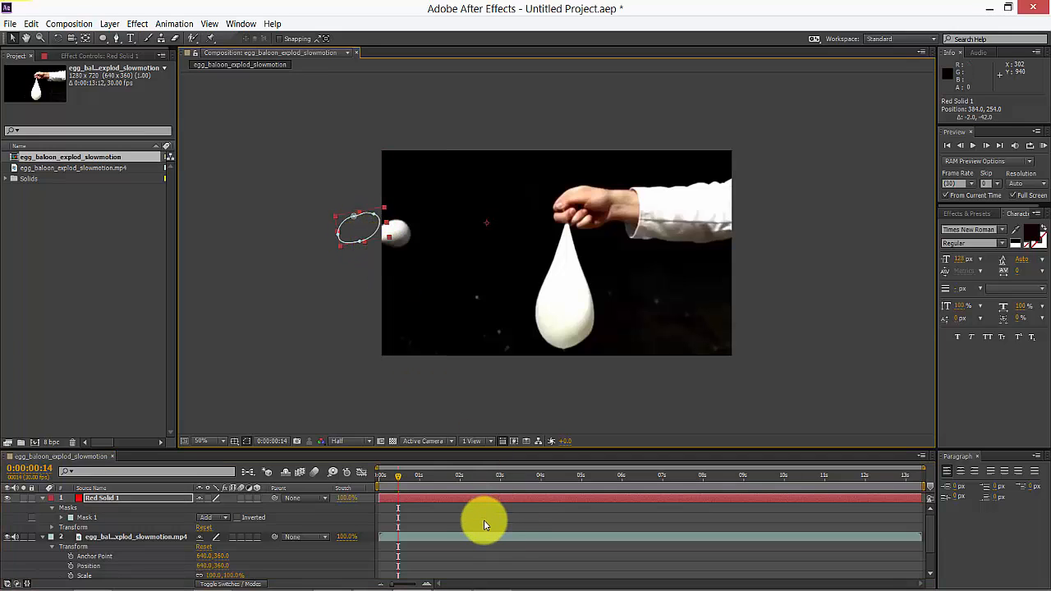
Step: Preview the egg's flight, return to 0:00:00:00 and add a starting Position keyframe to the red solid
key(space)
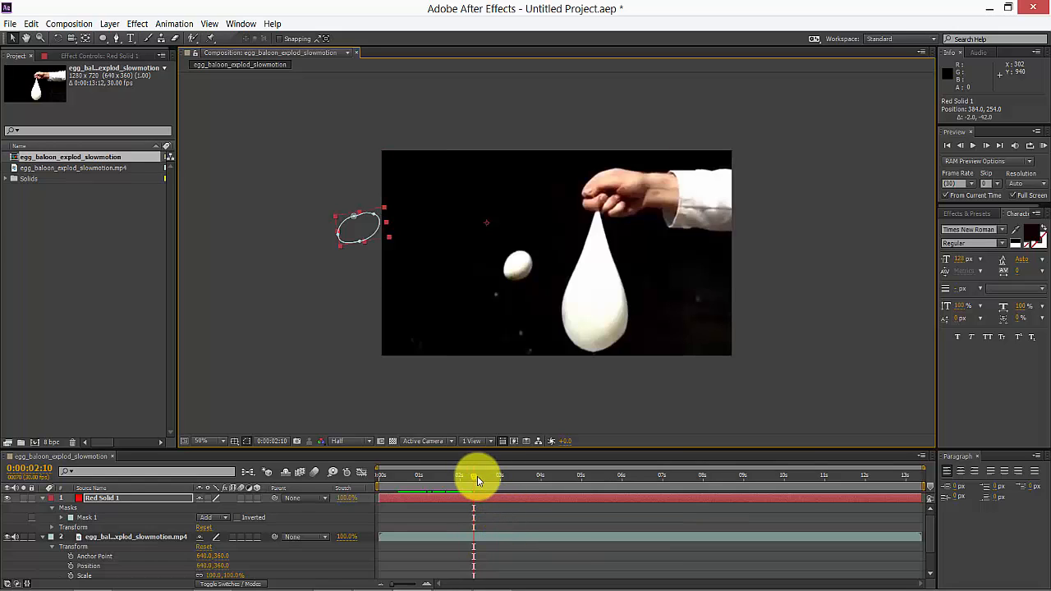
drag(477, 475, 379, 489)
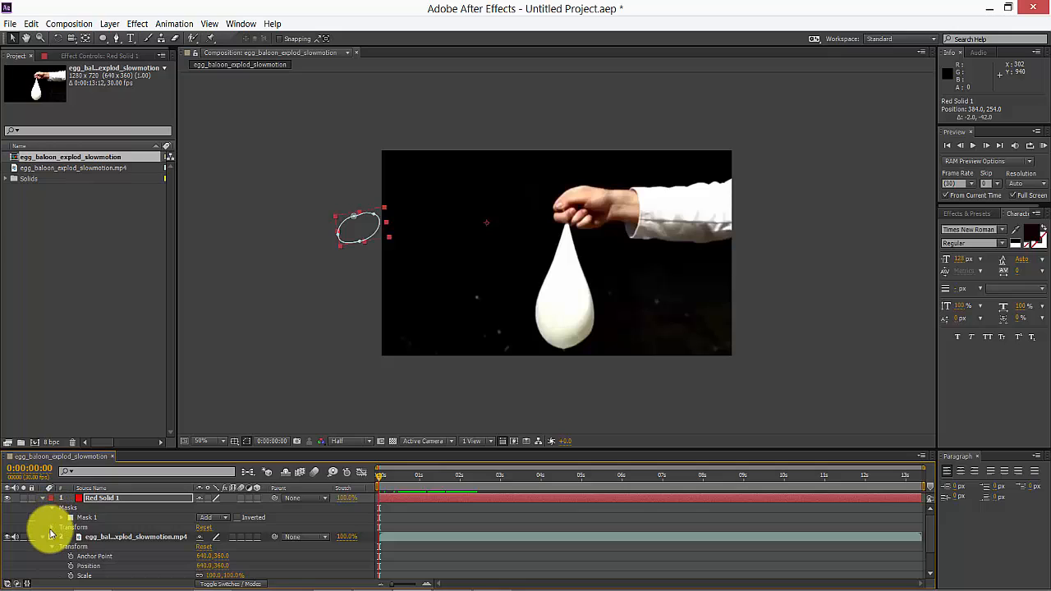
click(51, 529)
click(87, 545)
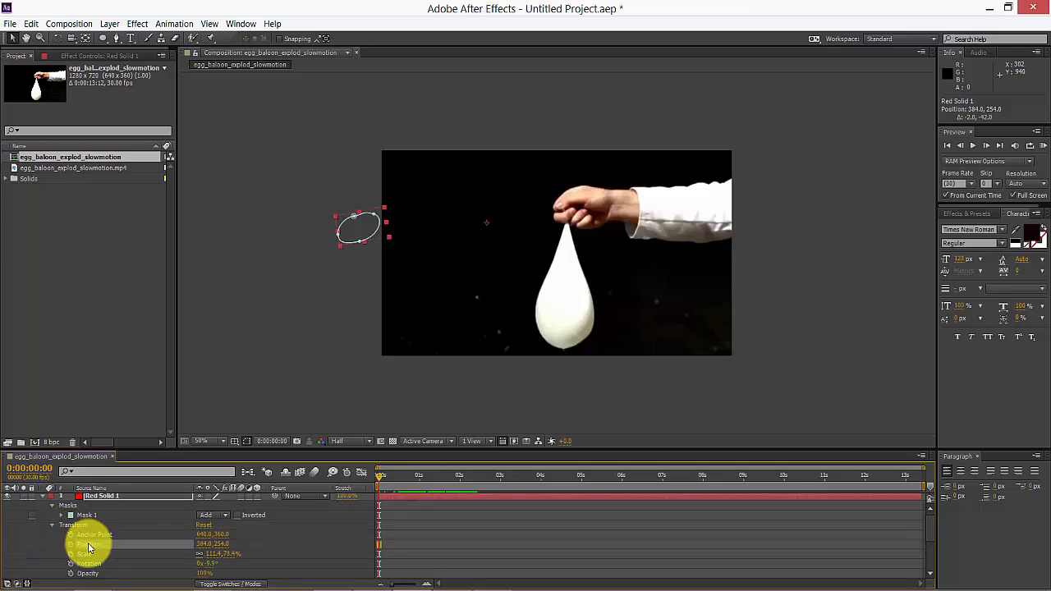
drag(371, 227, 349, 239)
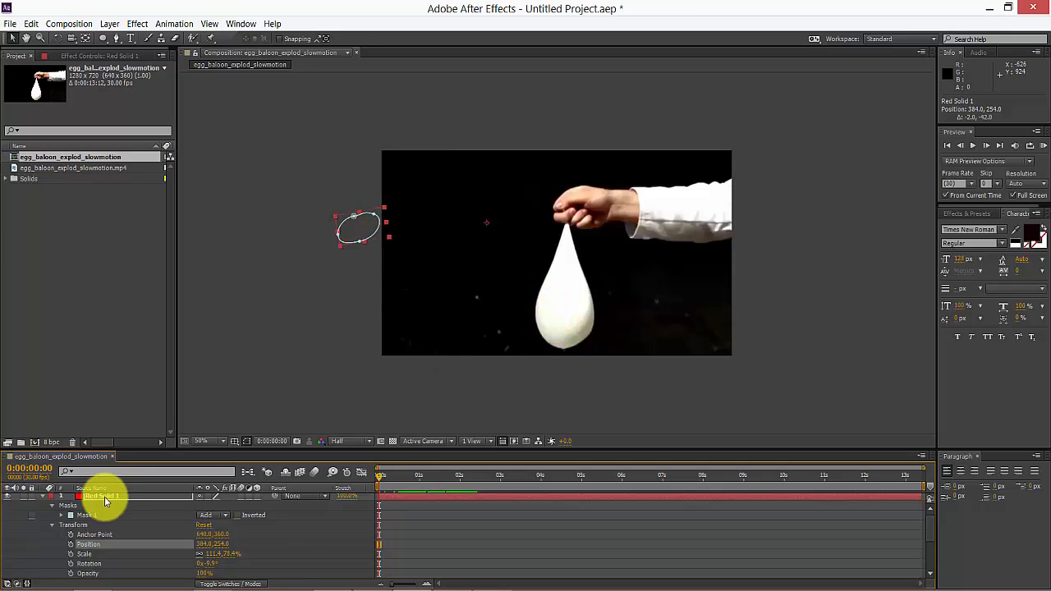
click(72, 544)
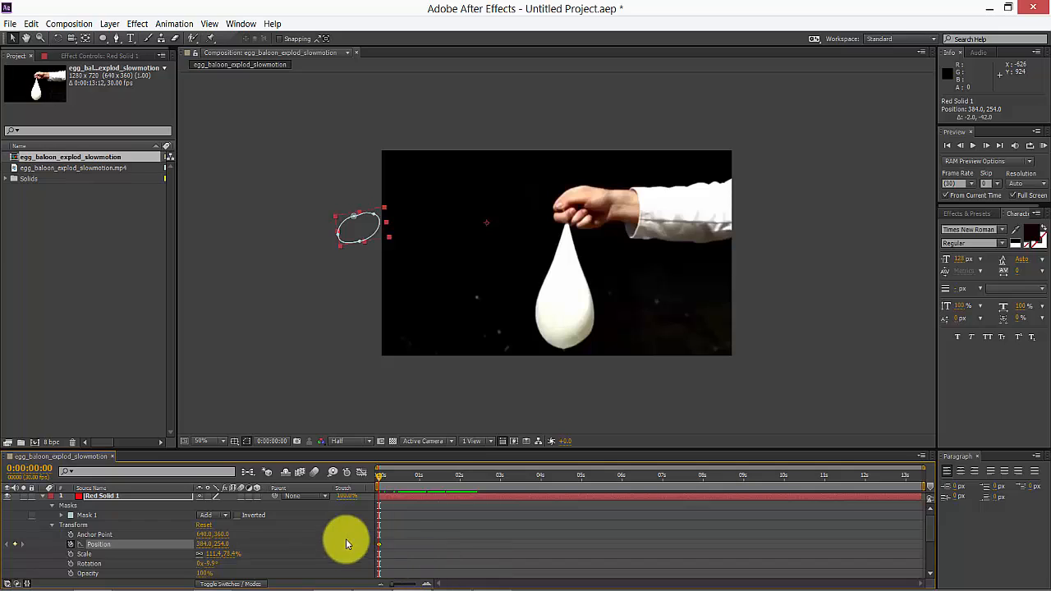
mouse_move(381, 550)
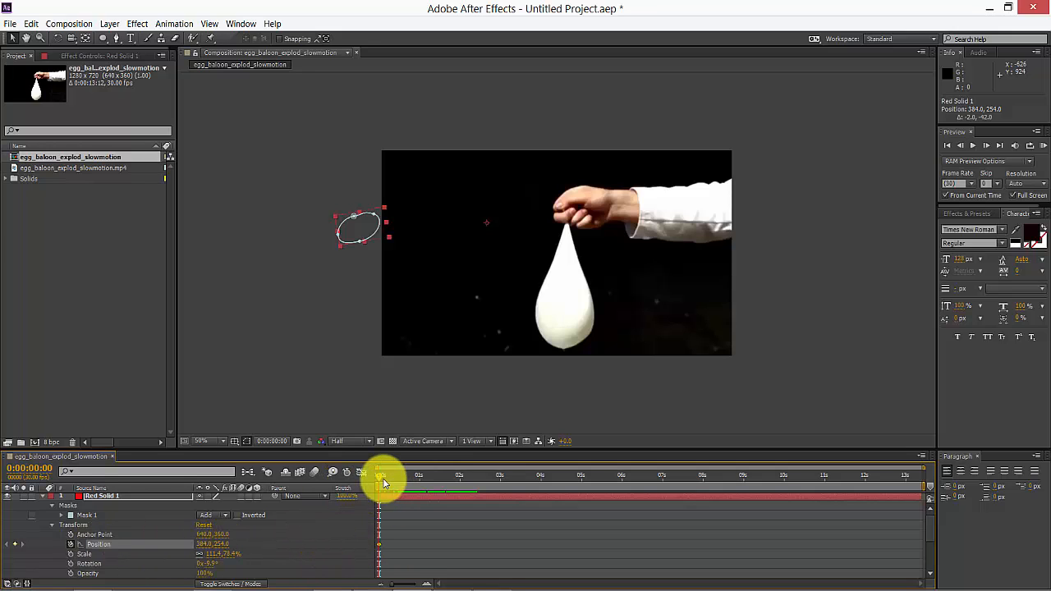
Step: At 0:00:03:03, keyframe the red ellipse over the egg touching the balloon, at a position of about 1166, 424
drag(382, 476, 504, 482)
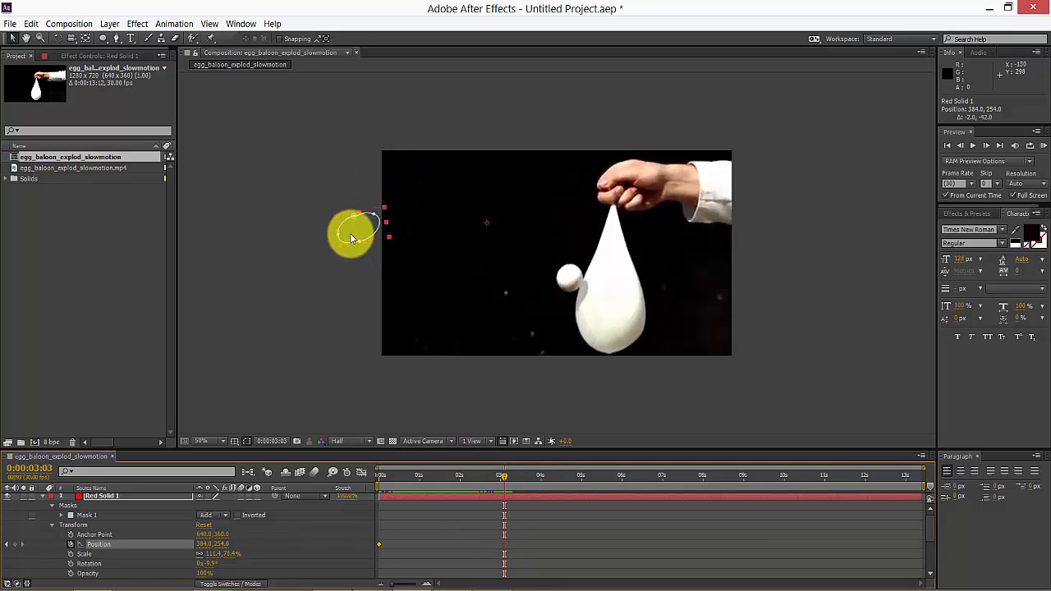
click(120, 499)
drag(353, 229, 571, 281)
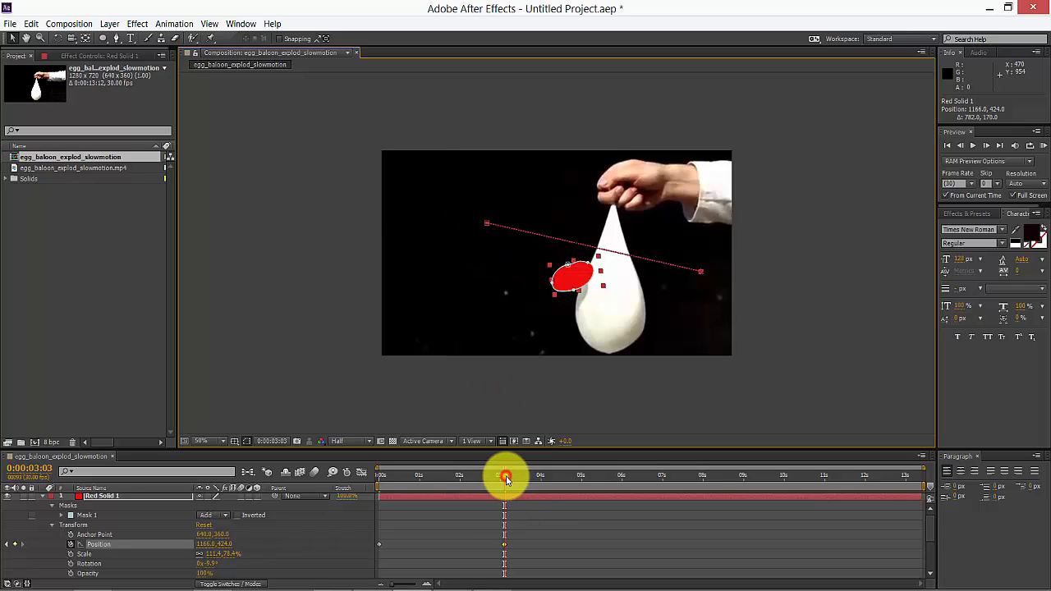
Step: Scrub through the ellipse's motion from the start to 0:00:03:15 and hide the red solid to examine the egg's impact
drag(506, 479, 372, 470)
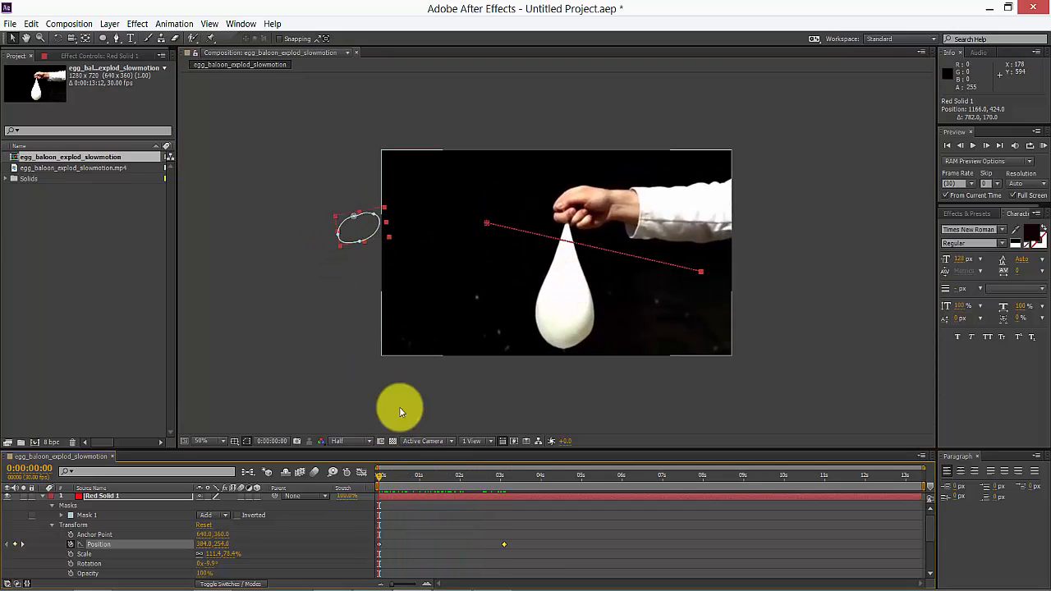
drag(389, 485, 515, 514)
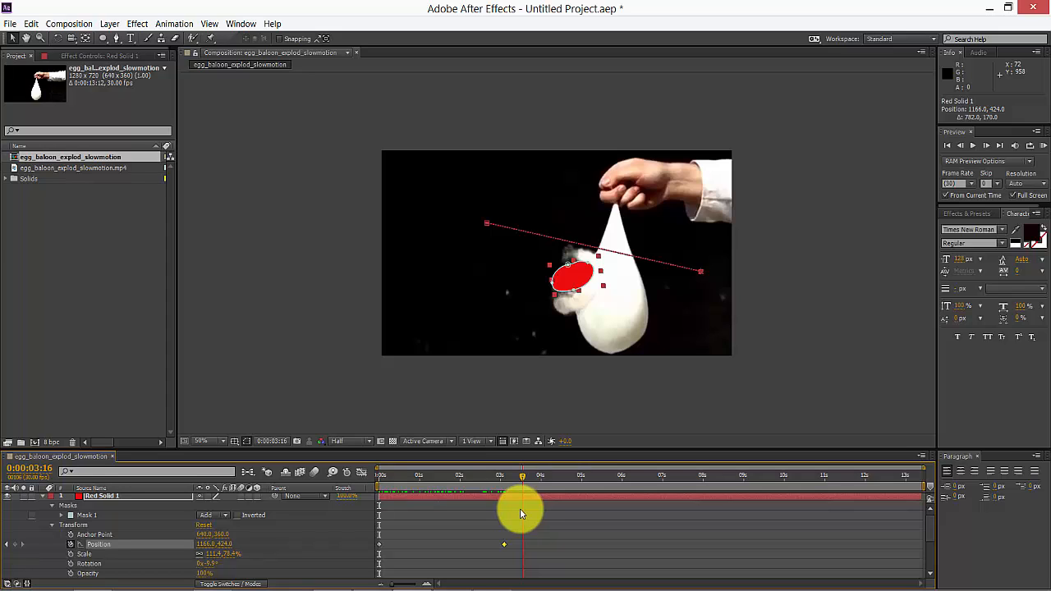
drag(516, 514, 519, 513)
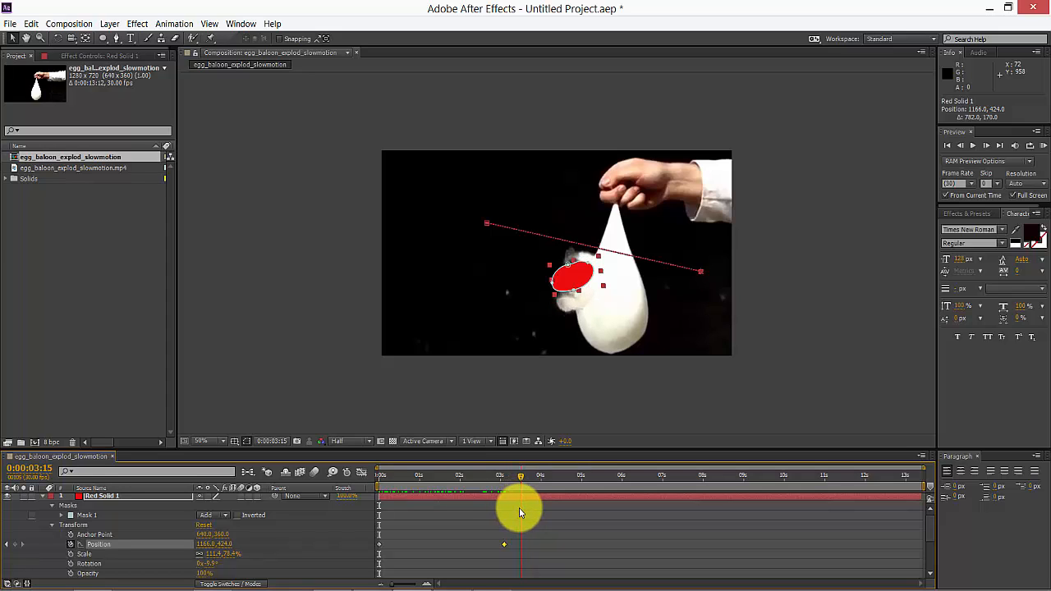
click(8, 497)
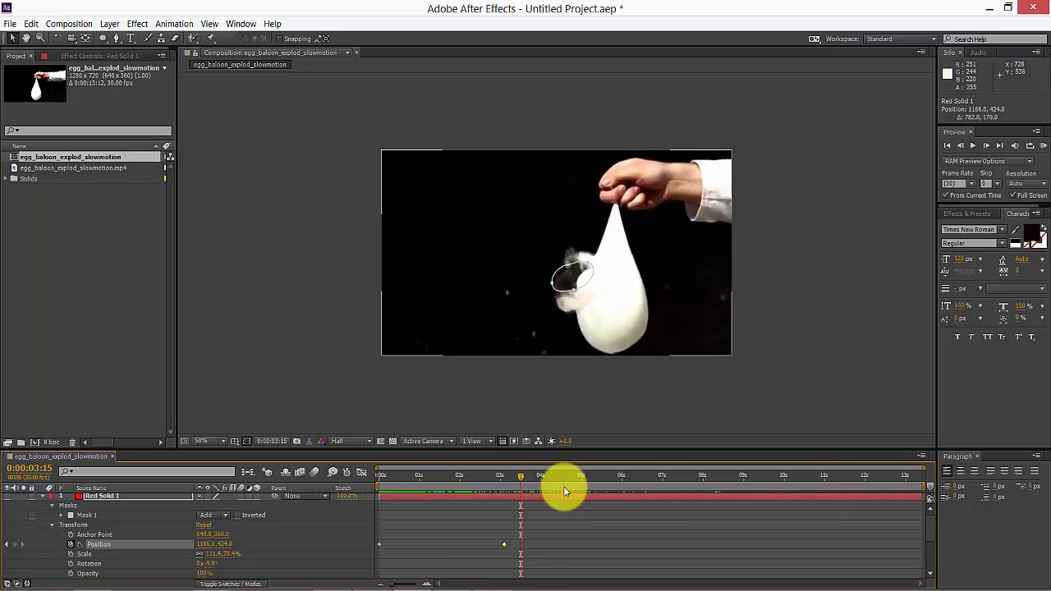
Step: Add an Opacity keyframe of 0% to the red solid at 0:00:03:15, leaving Rotation without keyframes
click(71, 565)
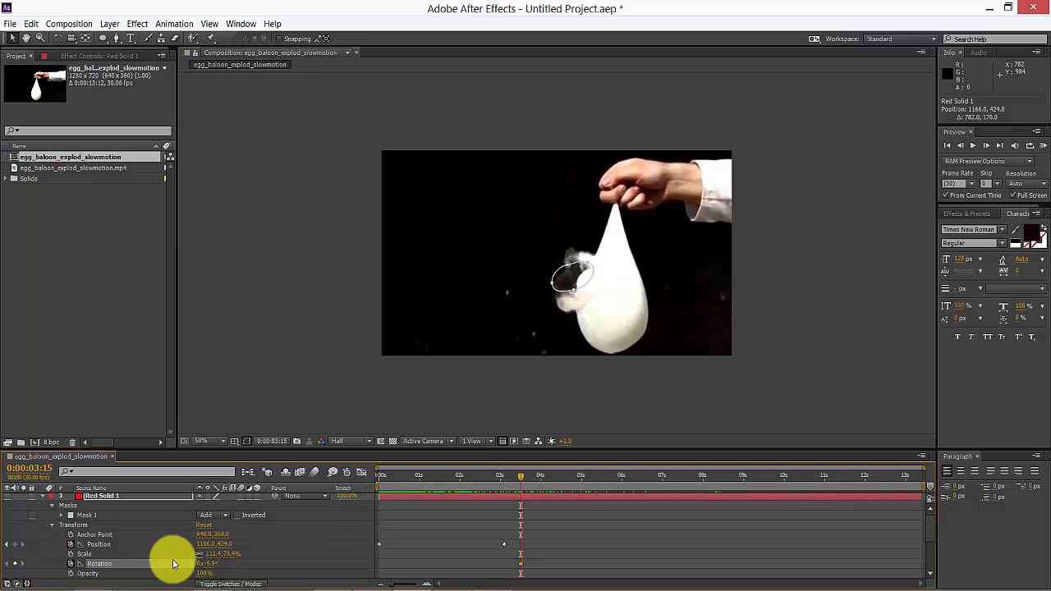
click(71, 564)
click(71, 574)
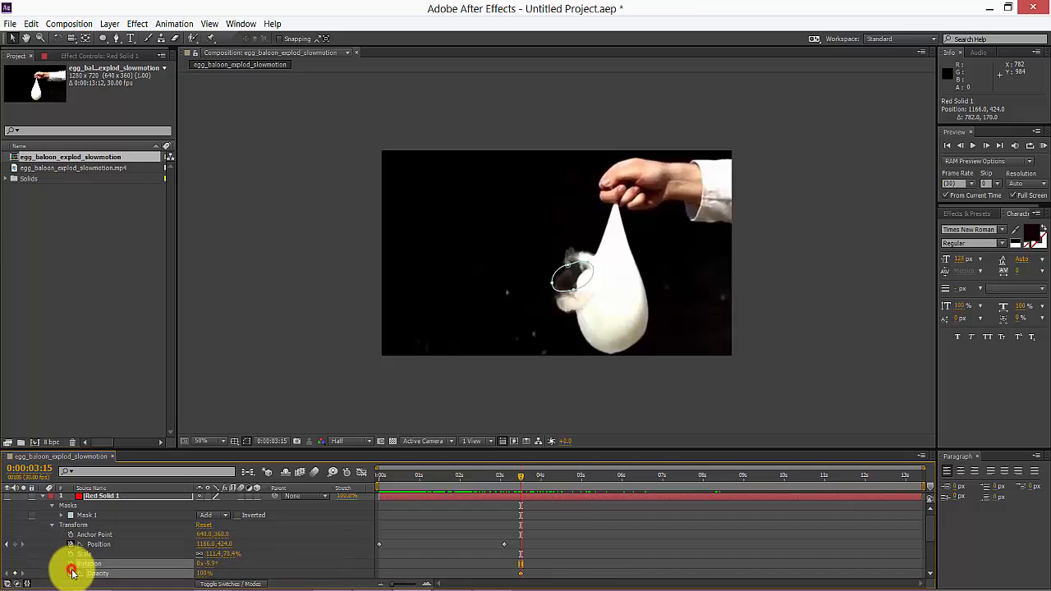
scroll(125, 559, down, 1)
click(136, 556)
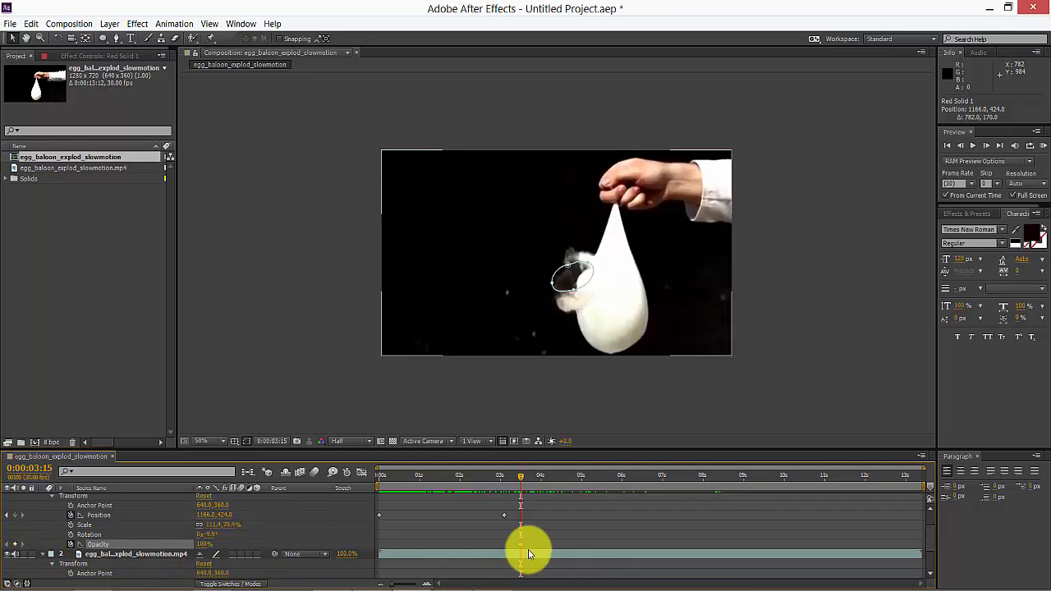
click(15, 544)
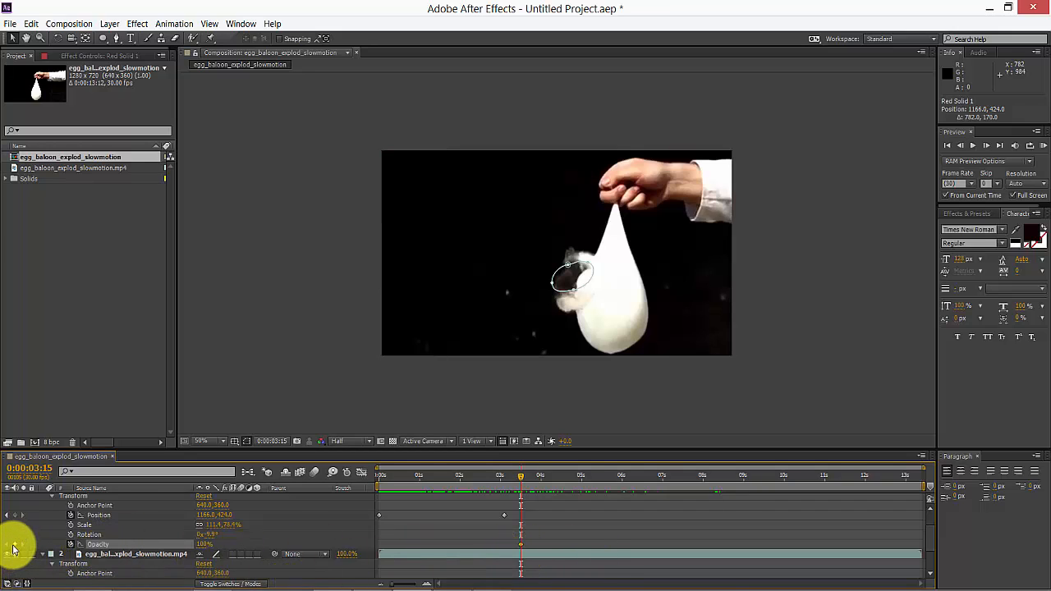
click(437, 543)
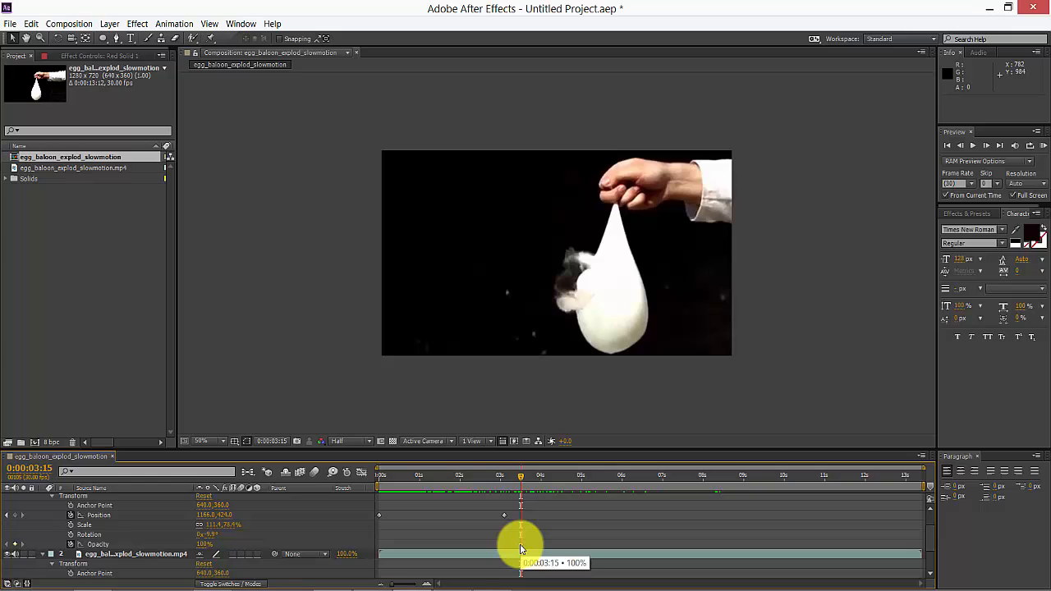
click(521, 546)
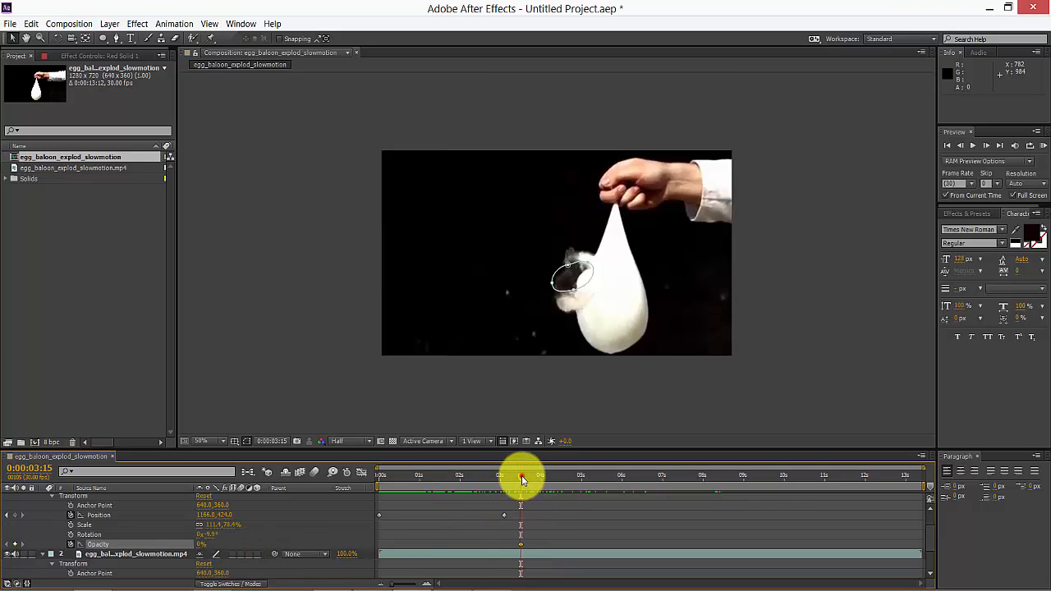
Step: Add a 100% Opacity keyframe to the red solid at 0:00:03:03, aligned with its last Position keyframe
drag(522, 476, 423, 481)
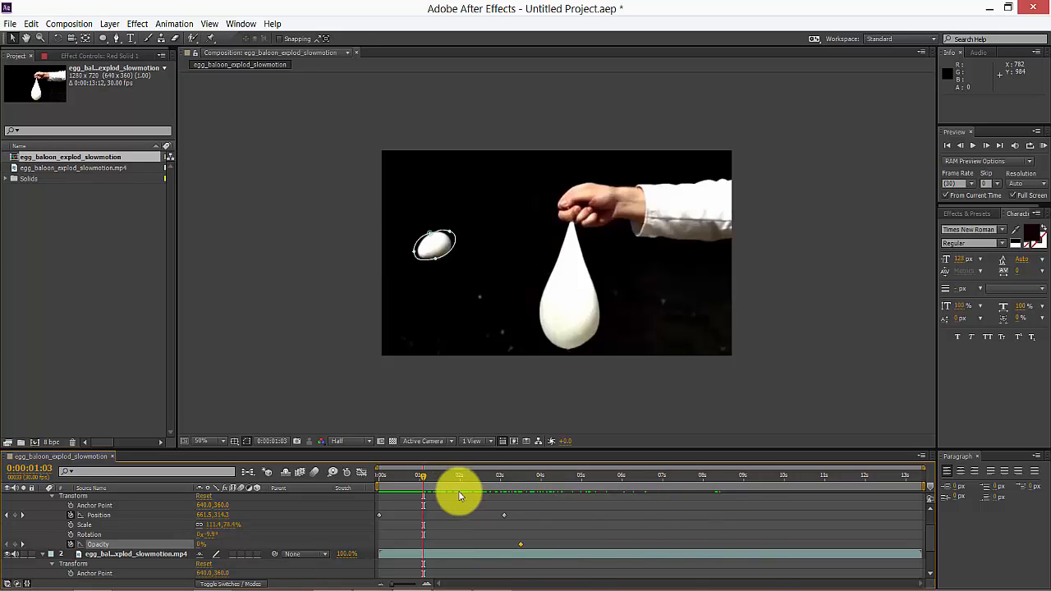
drag(424, 479, 502, 502)
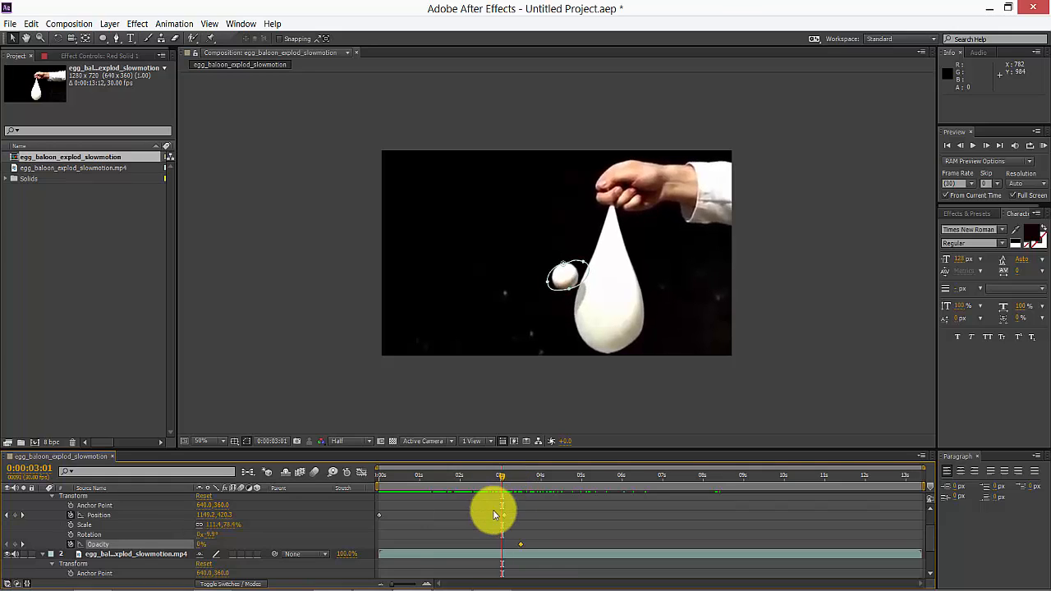
click(16, 517)
click(15, 517)
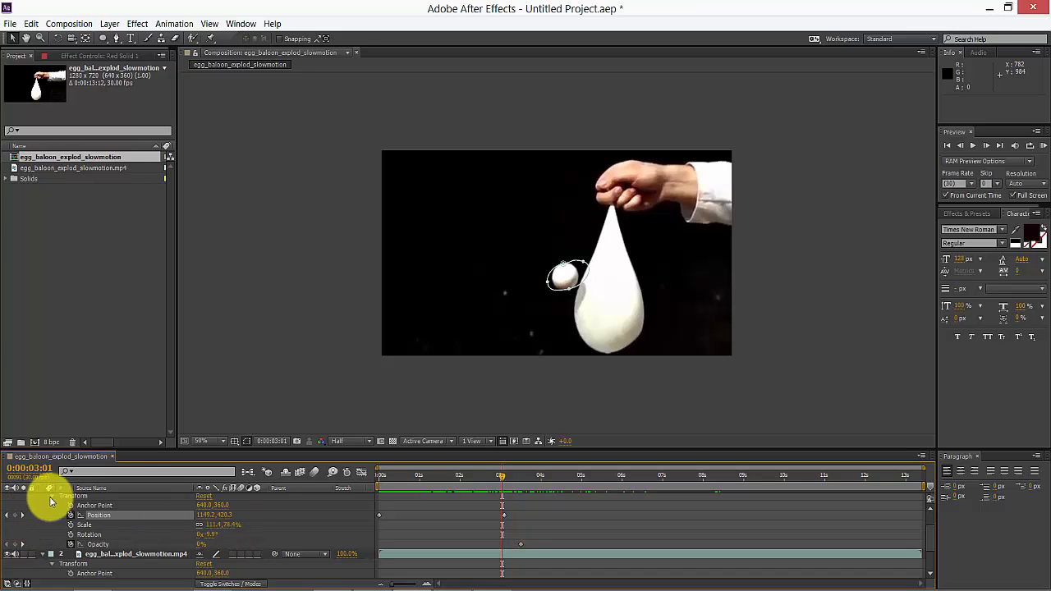
click(22, 516)
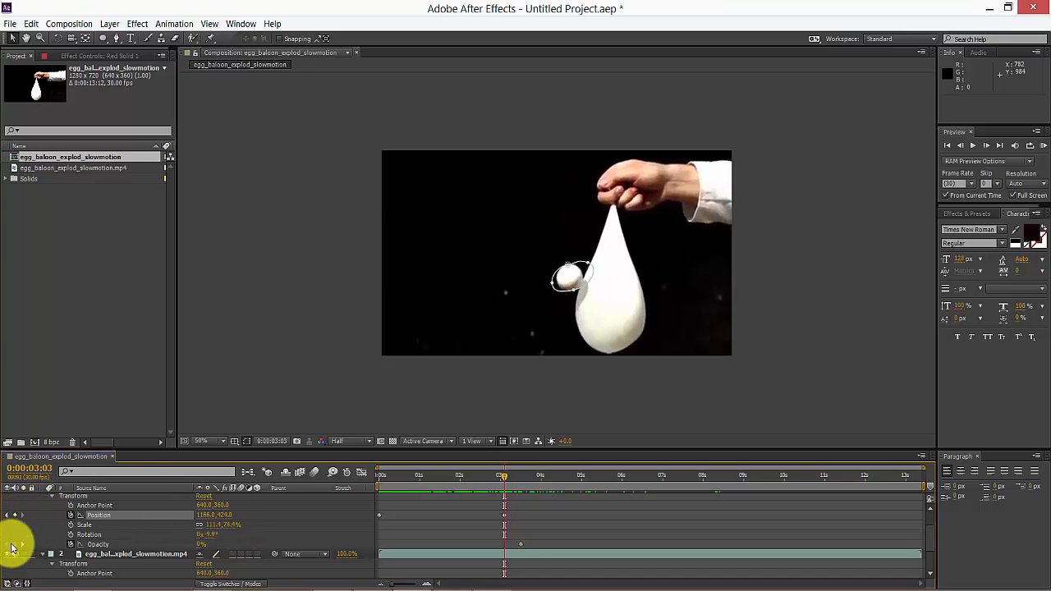
click(13, 546)
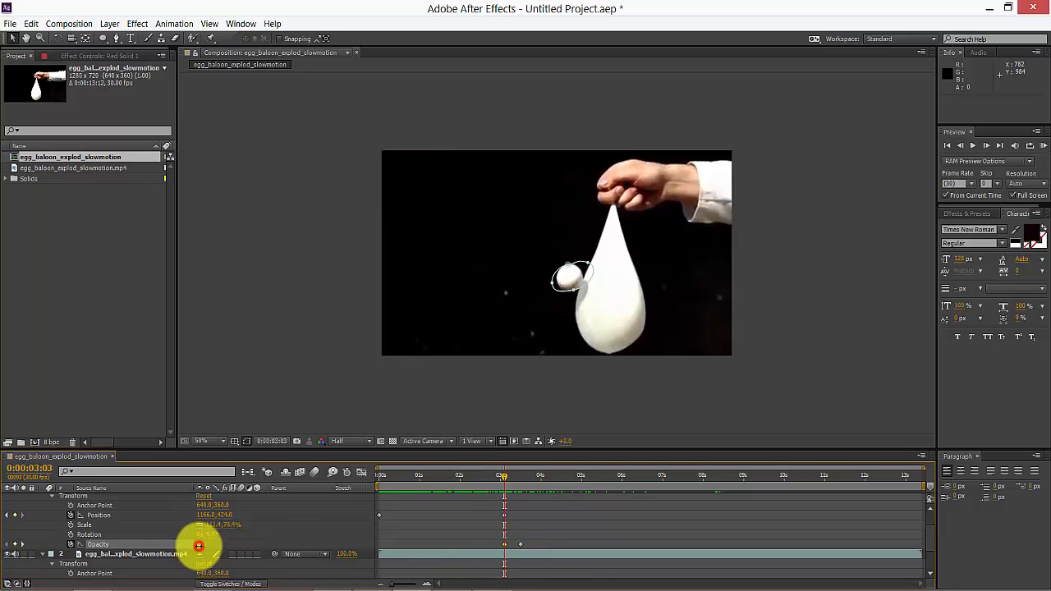
click(199, 546)
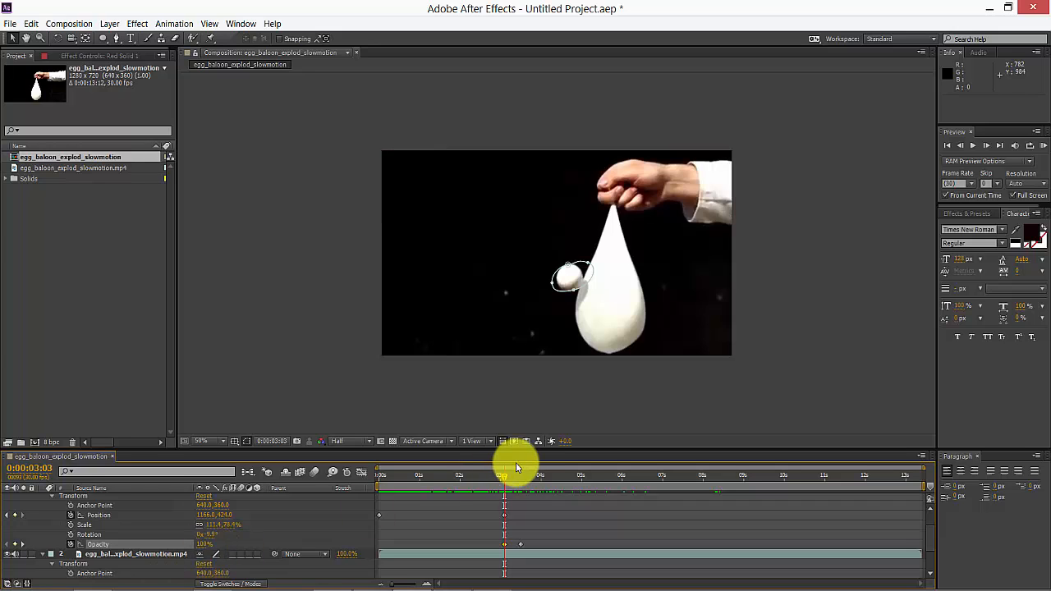
Step: Make the red solid visible again and scrub from 0:00:00:00 to 0:00:03:16 to check its movement and fade-out
drag(503, 479, 6, 491)
scroll(89, 501, up, 2)
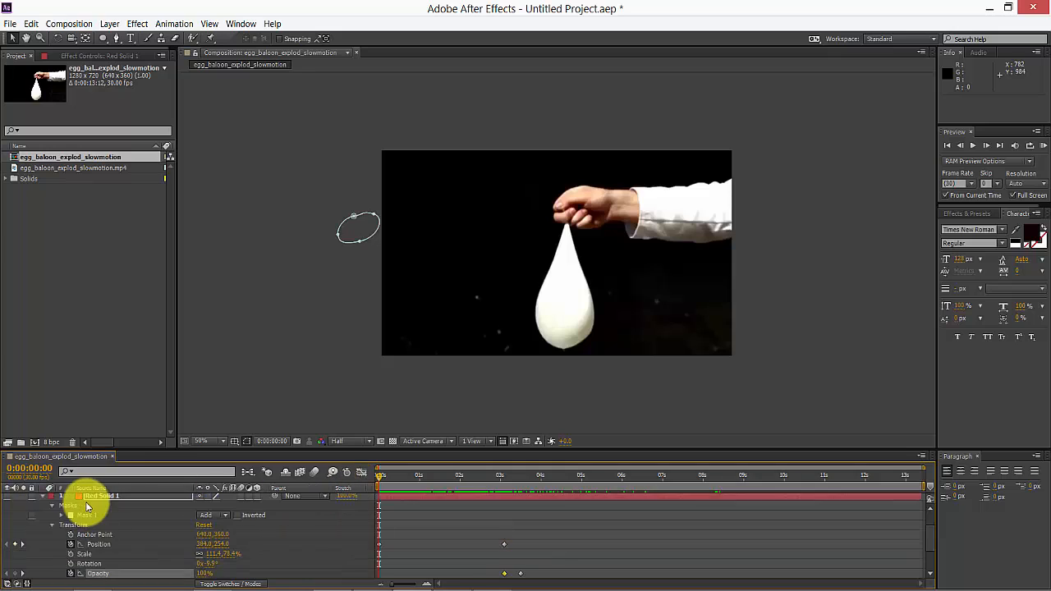
click(7, 498)
scroll(443, 494, down, 2)
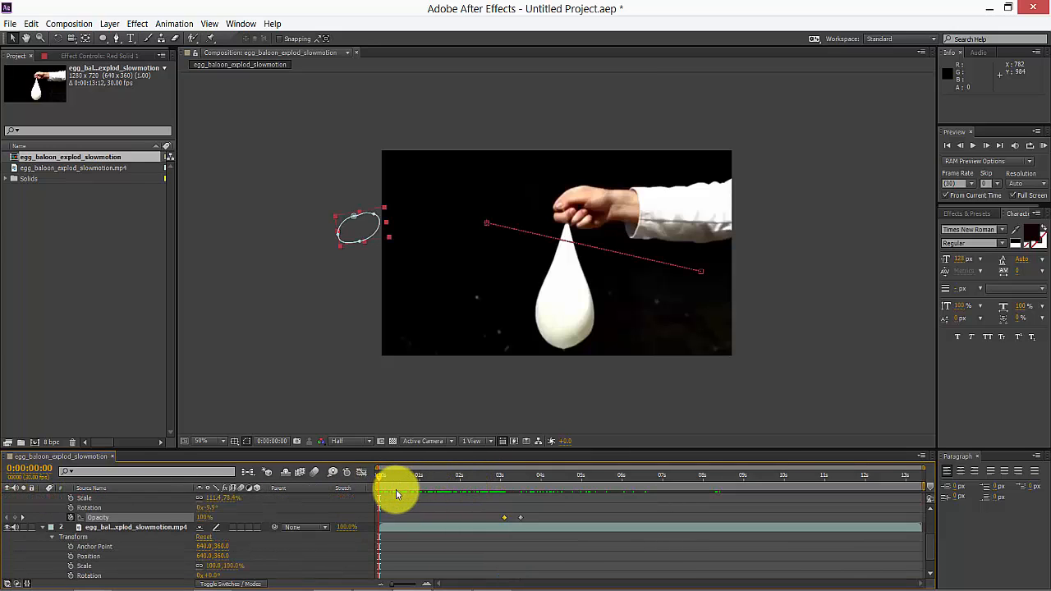
scroll(396, 494, up, 2)
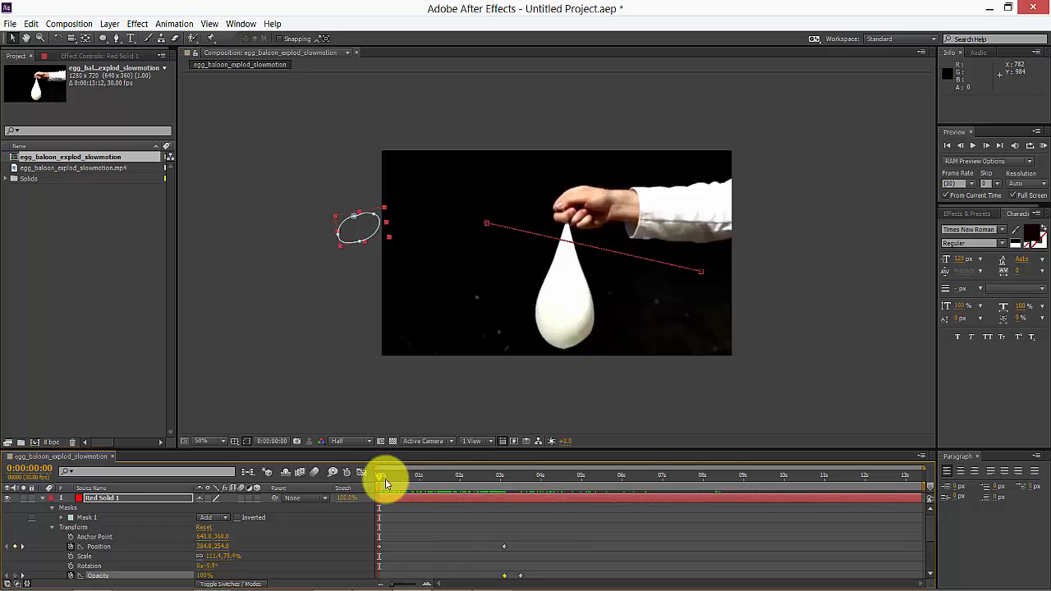
drag(383, 479, 519, 507)
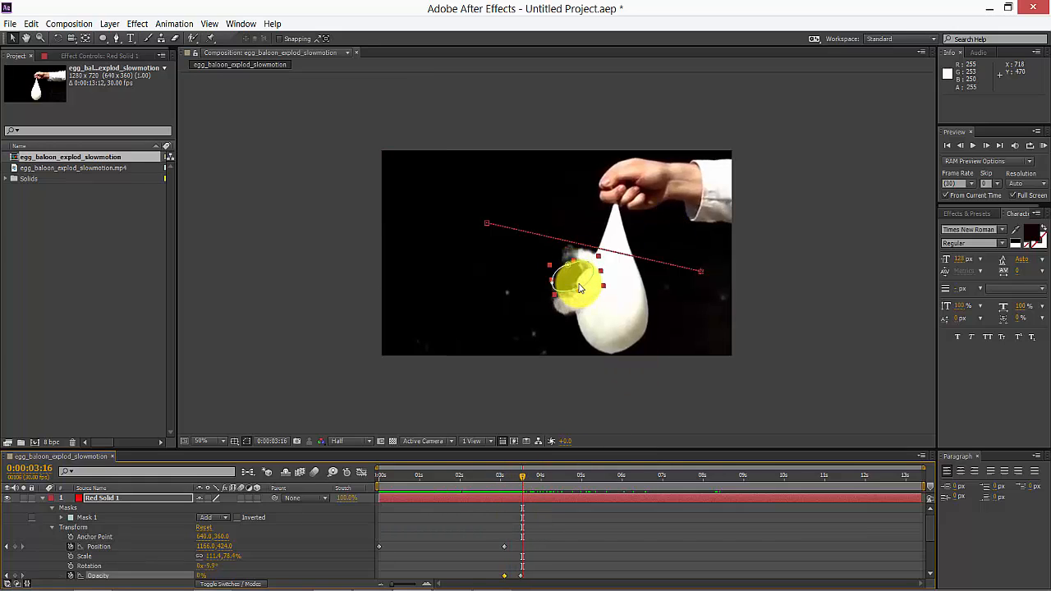
Step: Deselect the red solid and preview the animation from 0:00:00:00 to check how the ellipse follows the egg
click(856, 251)
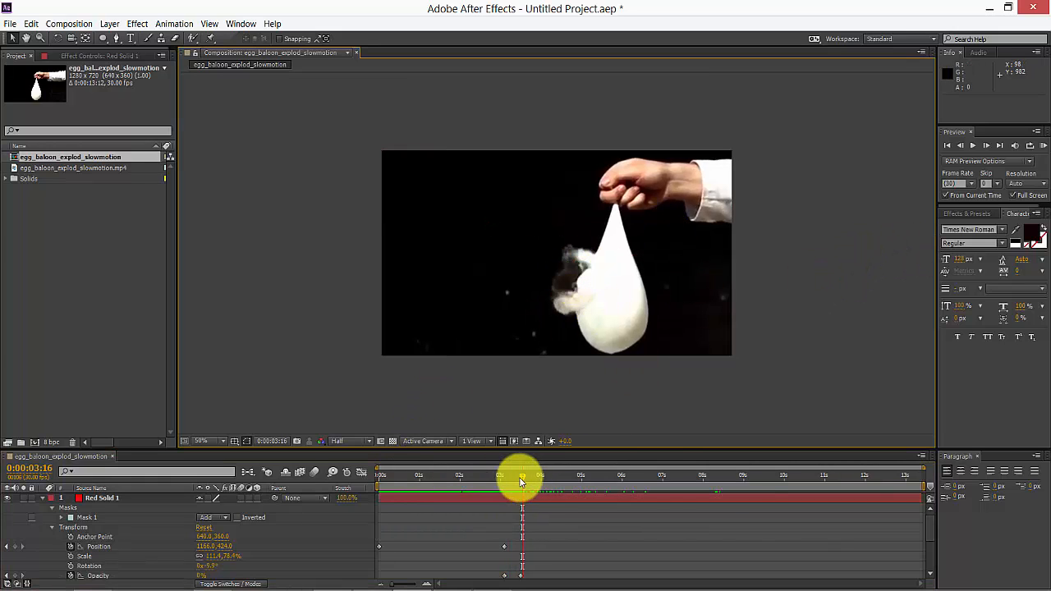
drag(520, 478, 324, 450)
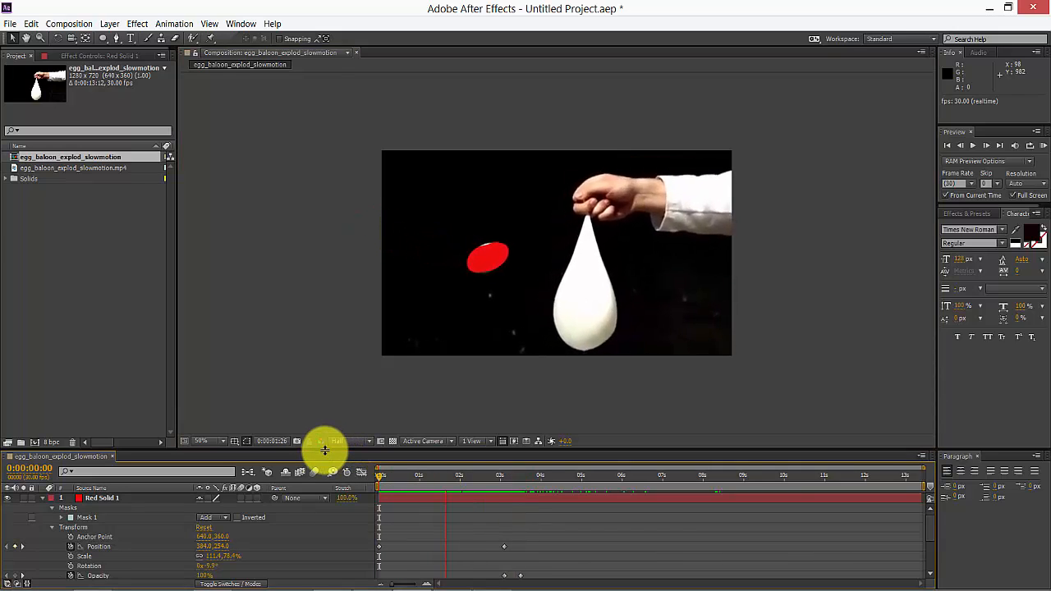
click(381, 485)
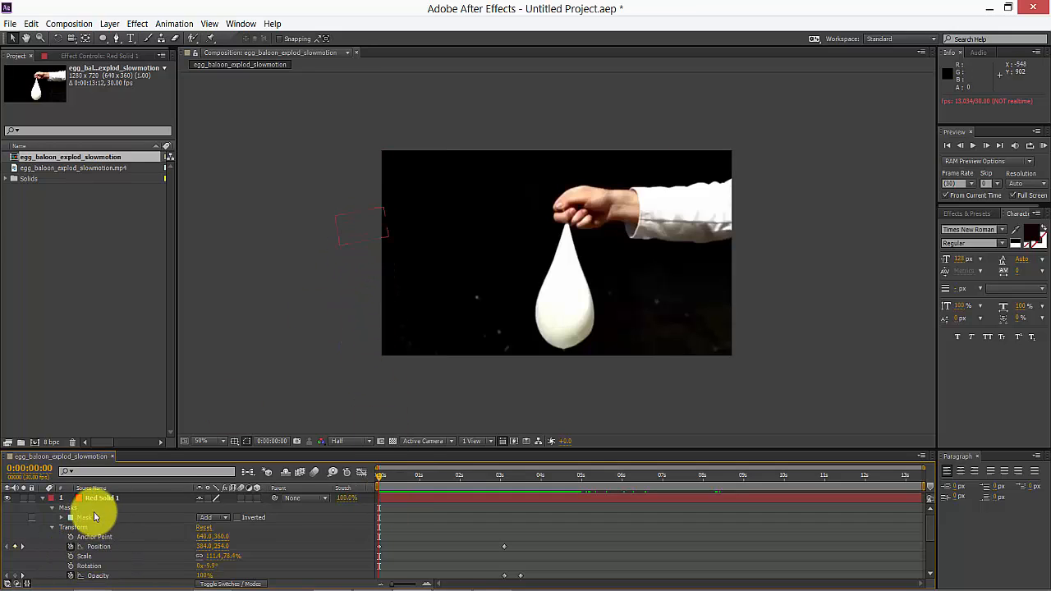
Step: Rescale the red ellipse to about 108% by 87% at 0:00:00:00 and check its fit at 0:00:03:03
click(350, 218)
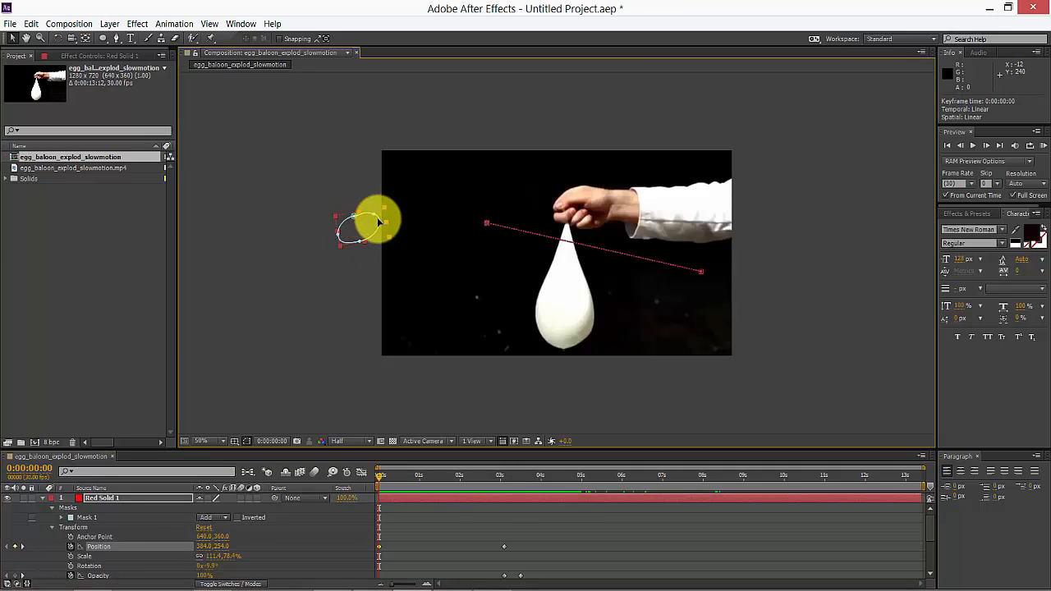
drag(384, 210, 366, 216)
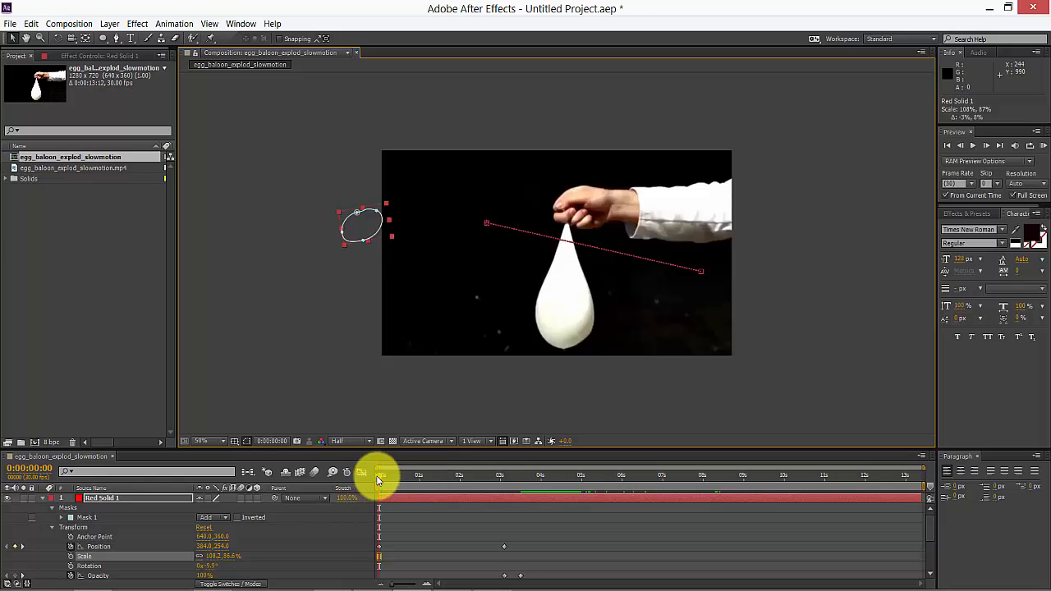
drag(380, 474, 505, 531)
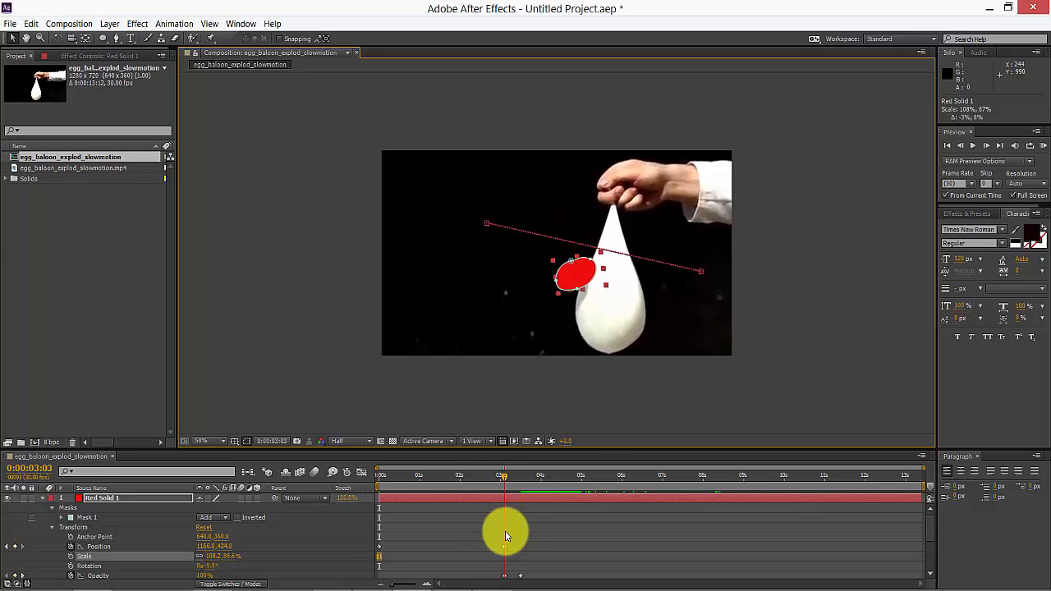
drag(505, 530, 502, 580)
click(504, 577)
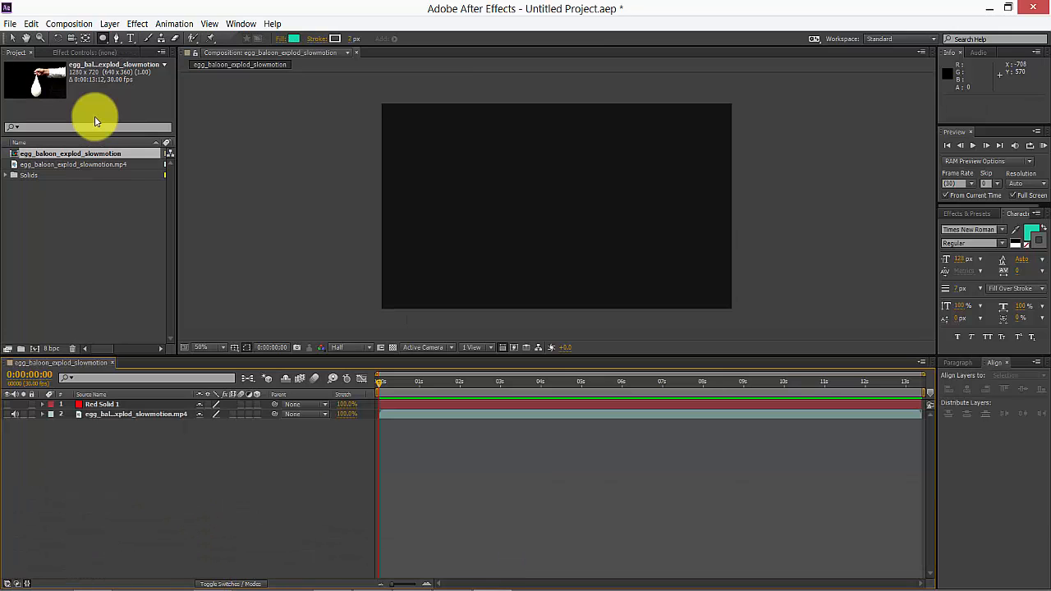
Step: Create a new turquoise solid at composition size, 1280 by 720 px
click(87, 25)
mouse_move(113, 25)
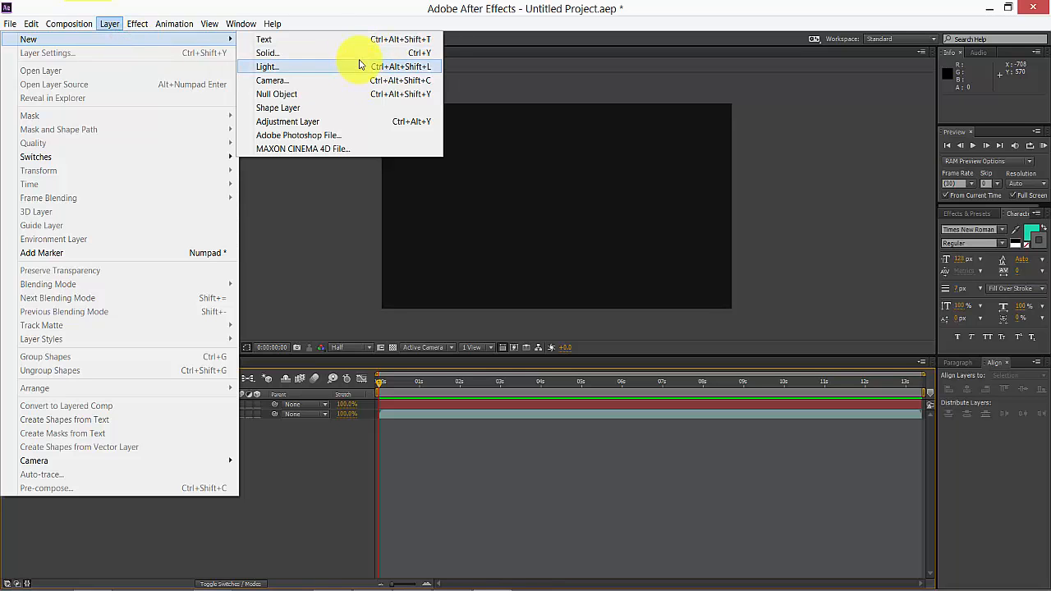
click(362, 54)
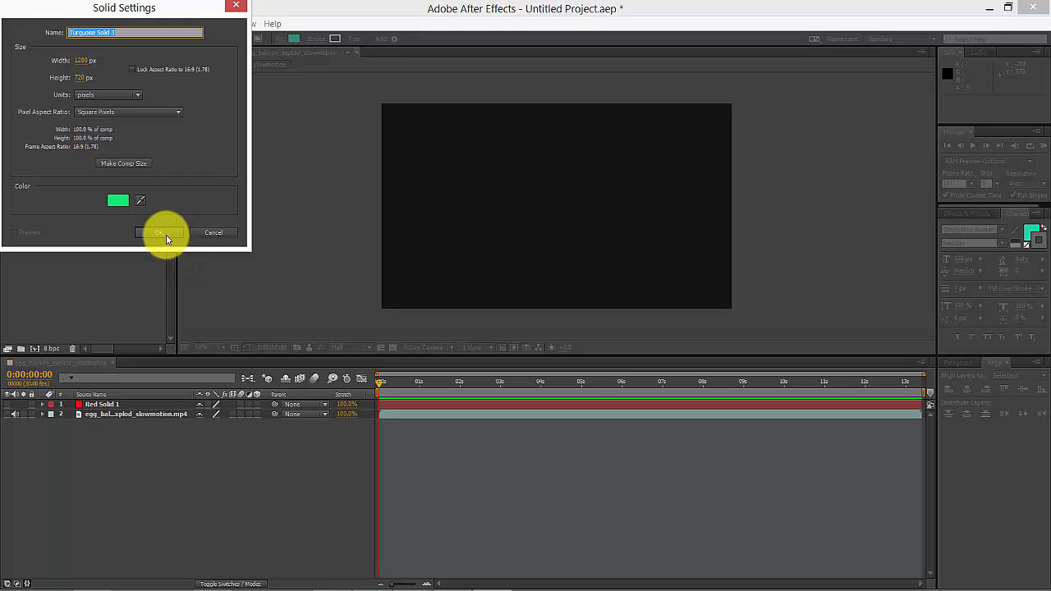
click(144, 162)
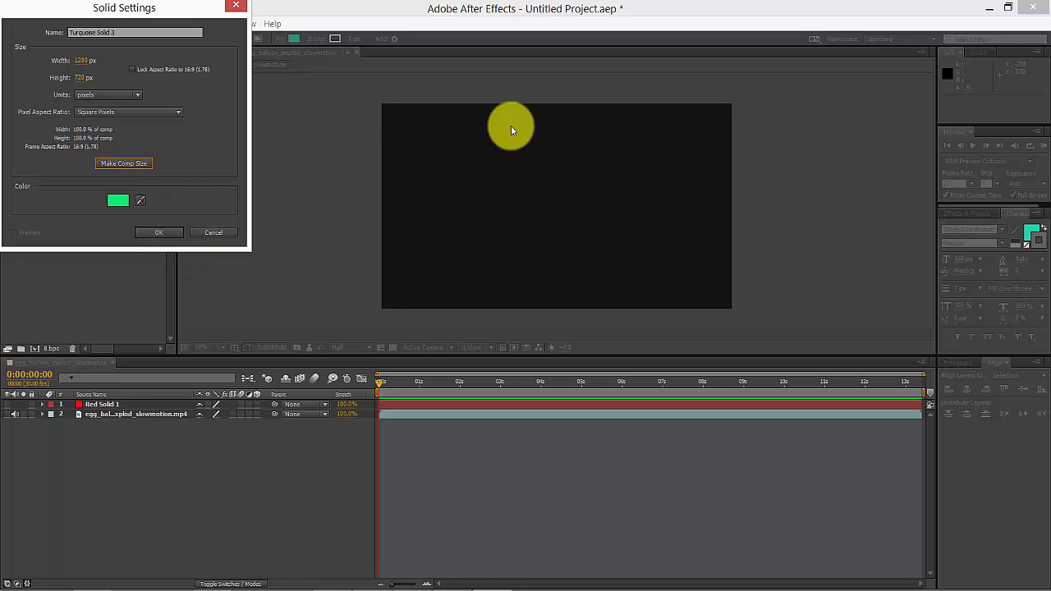
click(157, 234)
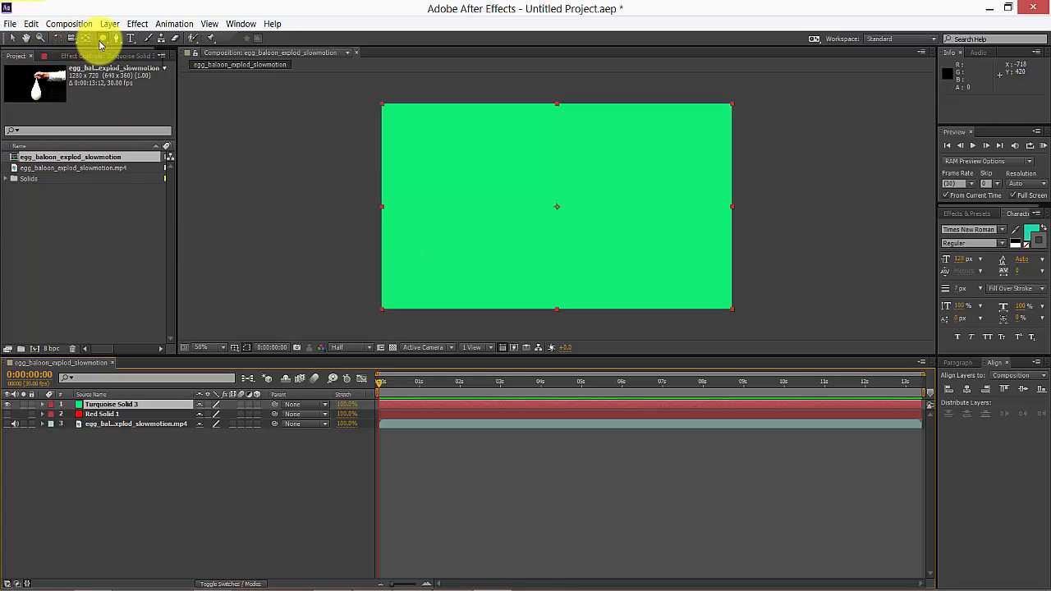
Step: Draw a nearly circular Ellipse mask about 238 by 220 px on the left side of the turquoise solid
click(102, 42)
click(103, 39)
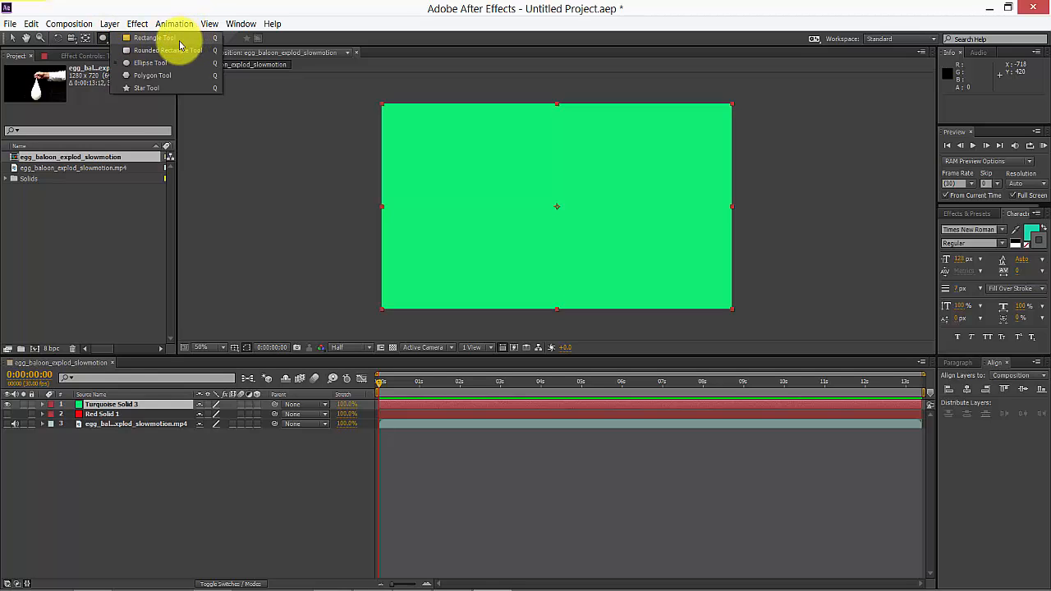
click(165, 65)
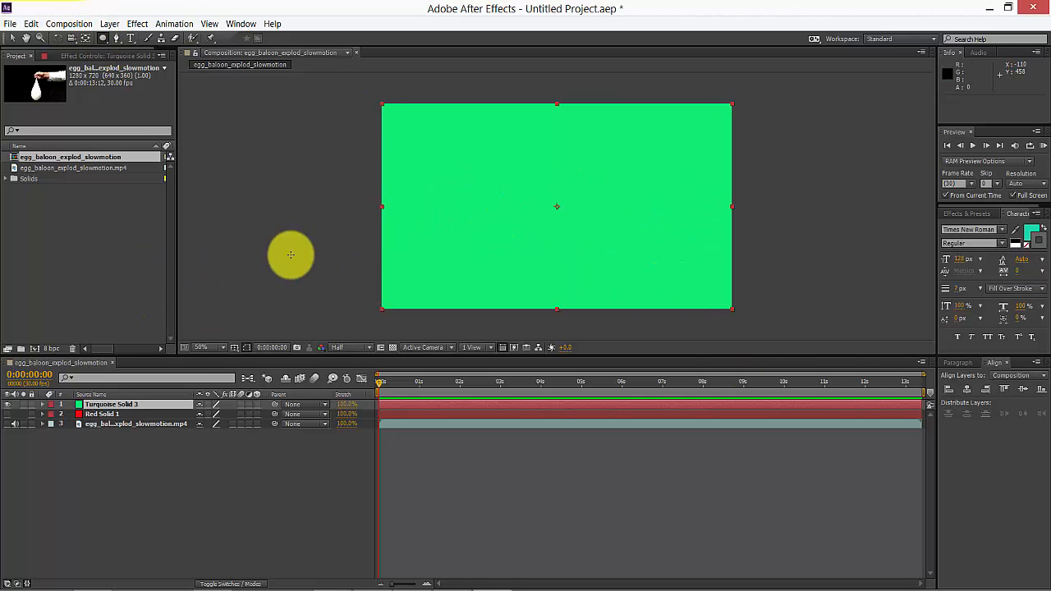
drag(400, 152, 465, 215)
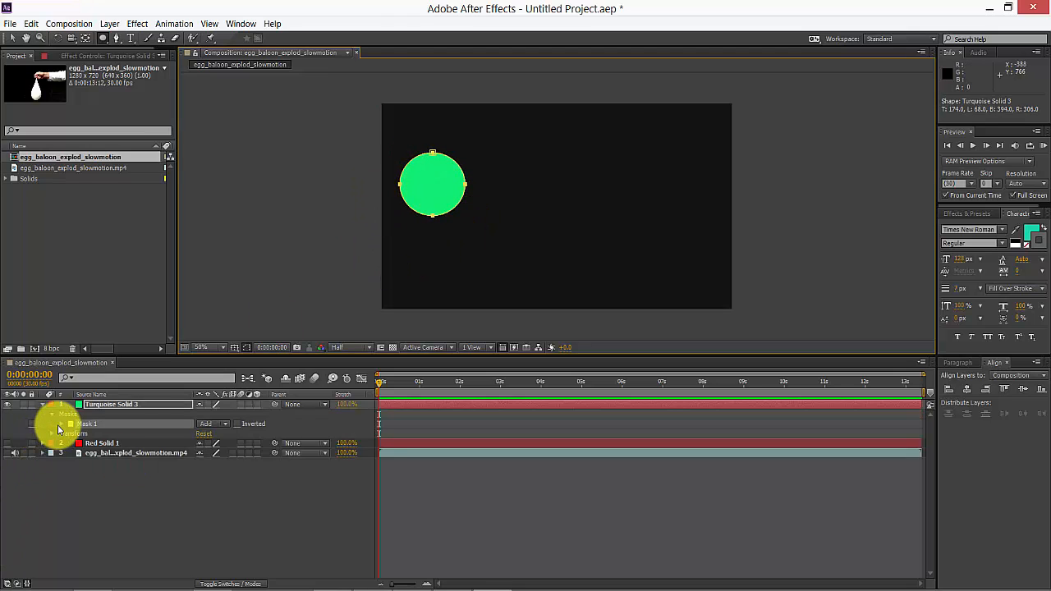
Step: Draw a second, rectangular mask about 396 by 238 px on the right side of the turquoise solid
click(105, 38)
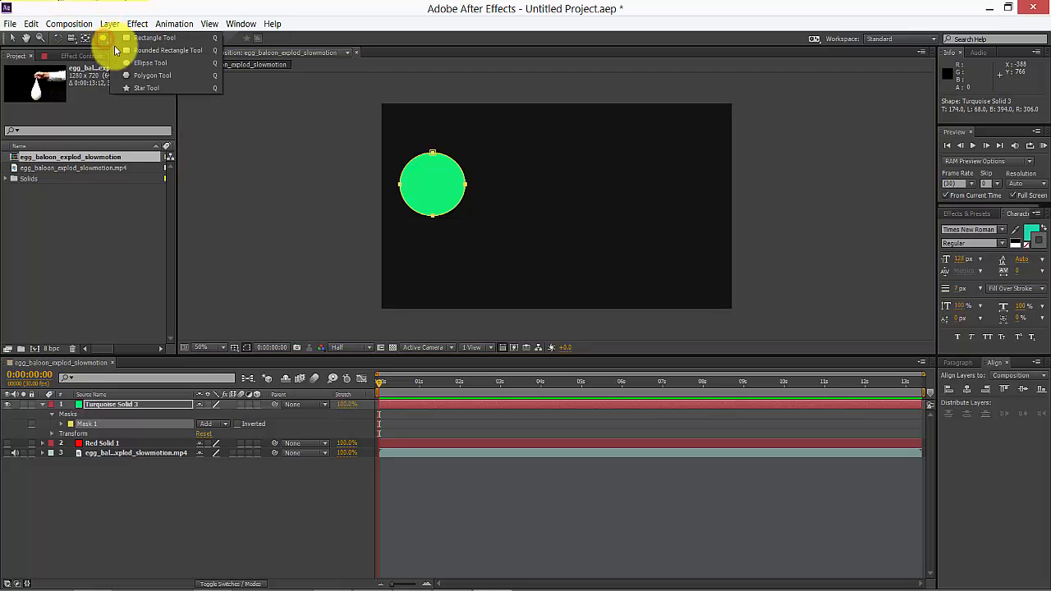
click(165, 38)
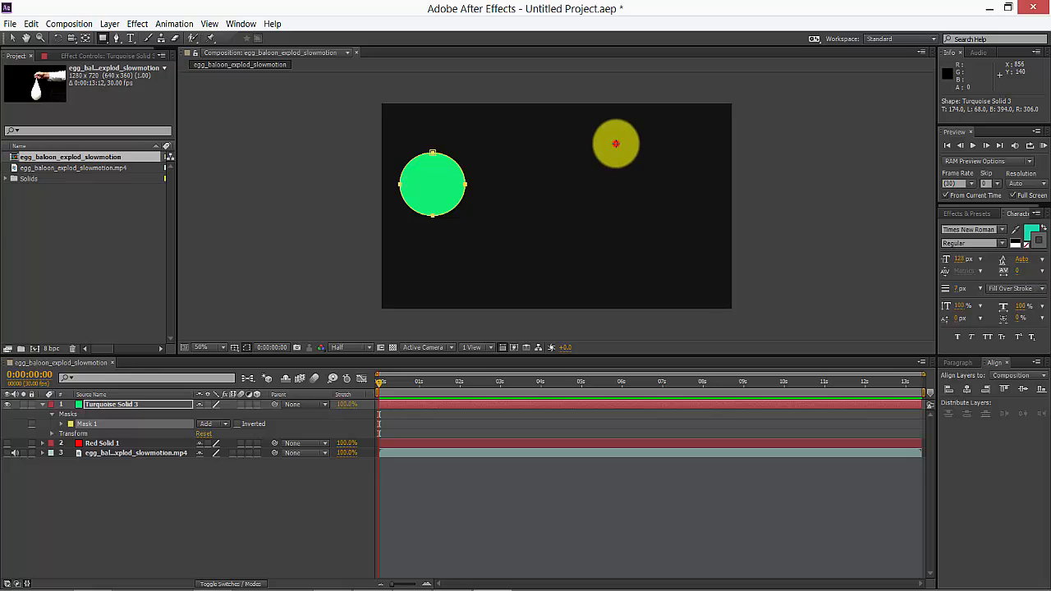
mouse_move(615, 143)
mouse_down()
mouse_move(649, 216)
mouse_move(737, 216)
mouse_move(723, 211)
mouse_up()
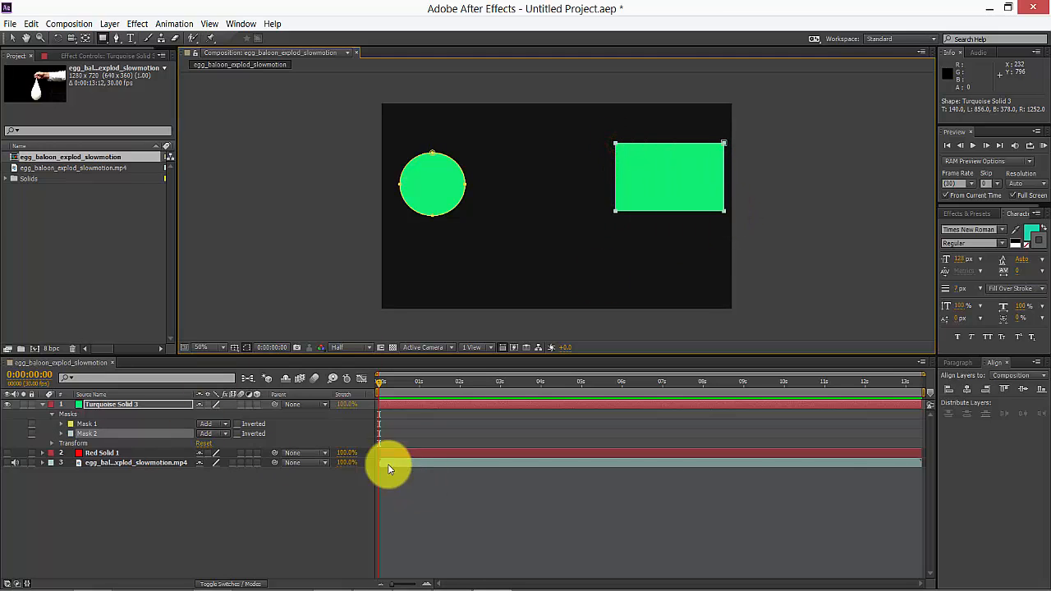
Step: Add a Mask Path keyframe to Mask 1 at 0:00:00:00 and another to Mask 2 at 0:00:04:00
click(60, 424)
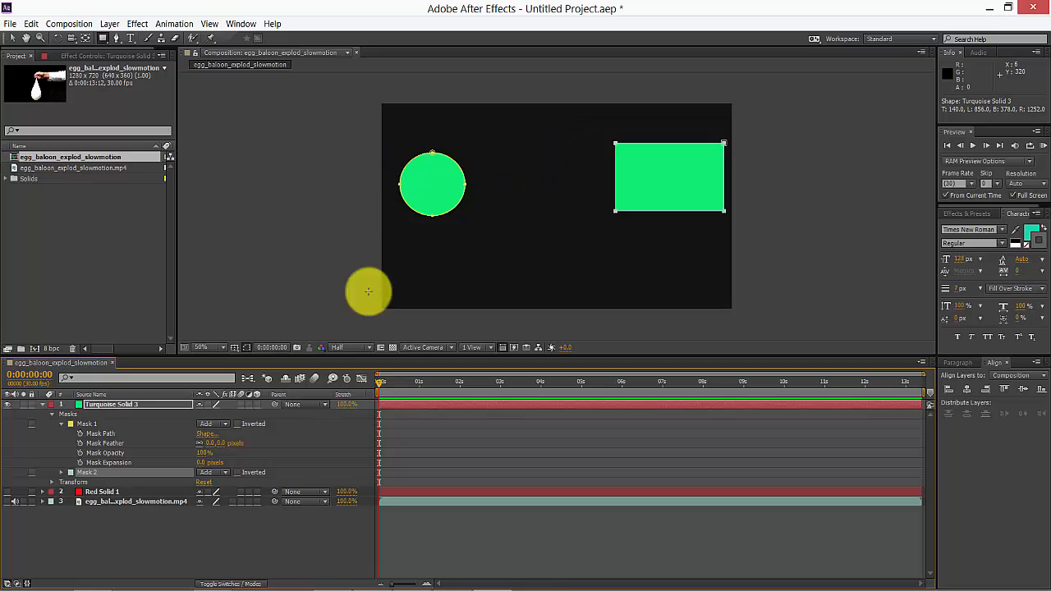
click(80, 433)
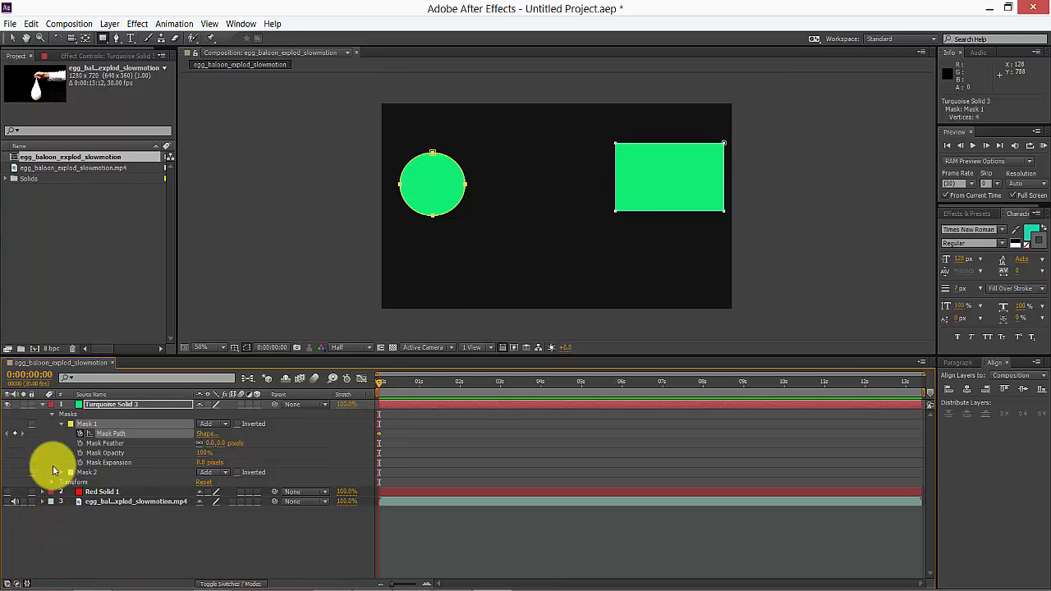
click(61, 473)
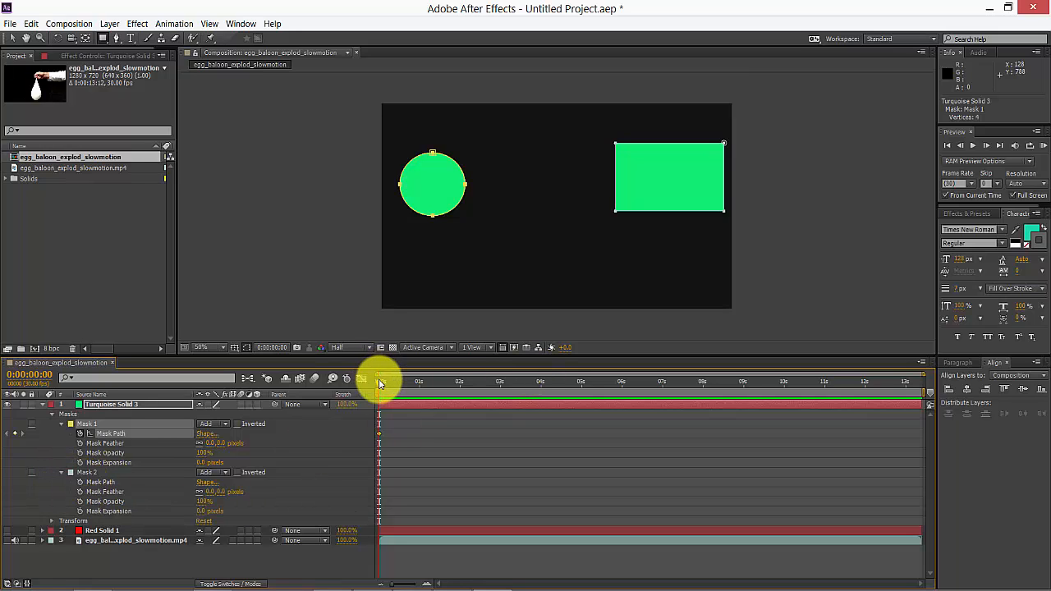
drag(380, 385, 415, 390)
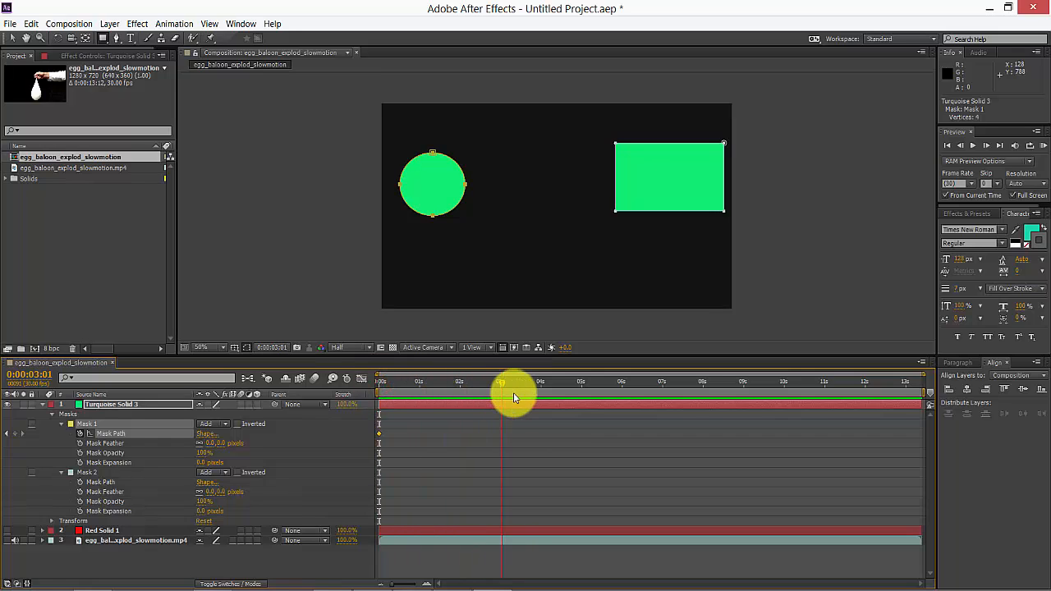
drag(513, 394, 540, 400)
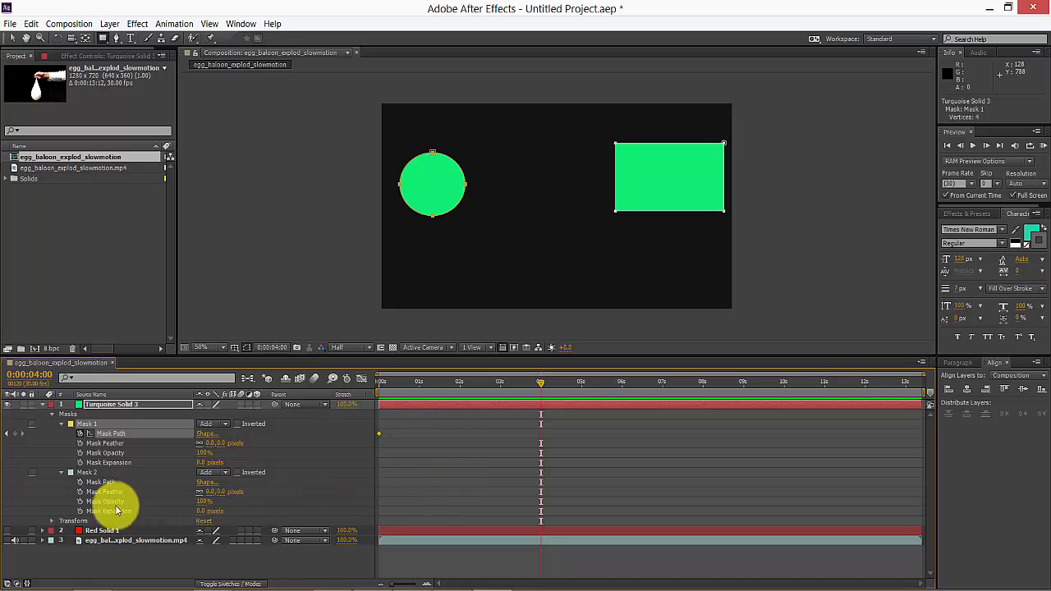
click(80, 482)
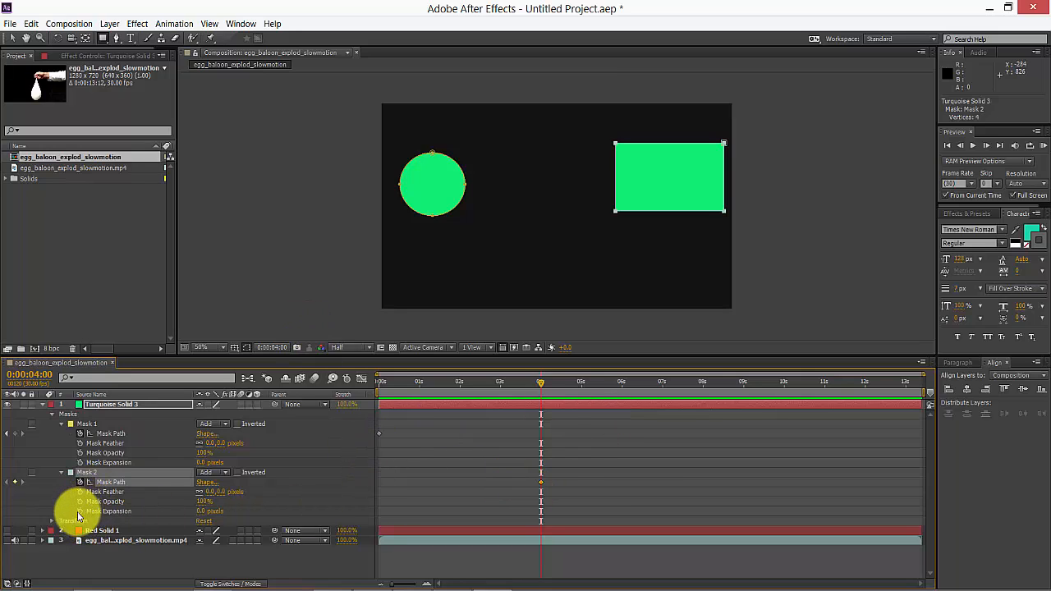
Step: Expand the turquoise solid's Transform properties and add a Position keyframe at 0:00:04:00
click(52, 521)
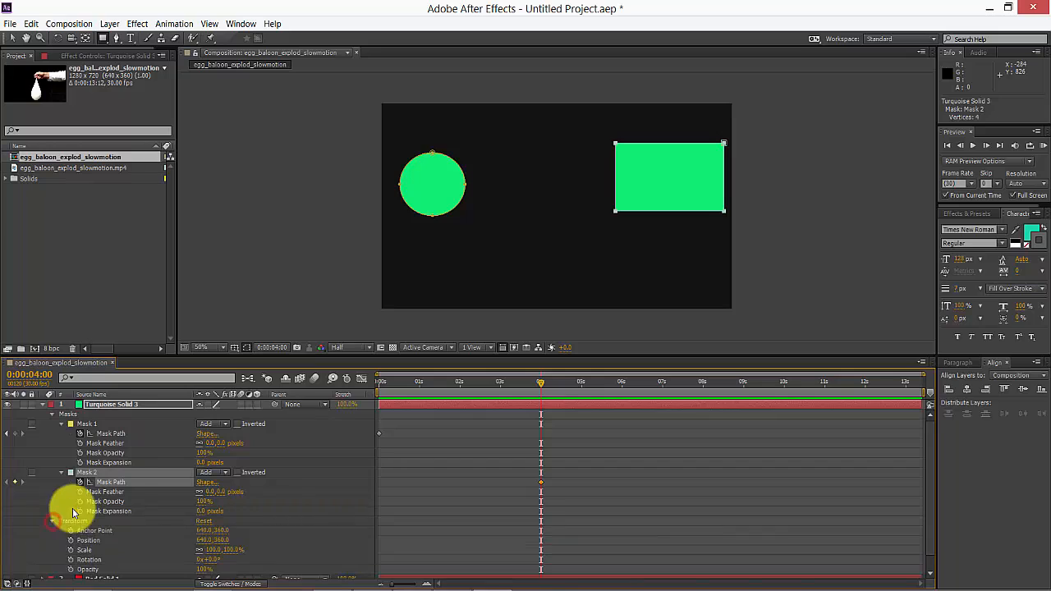
scroll(168, 493, down, 1)
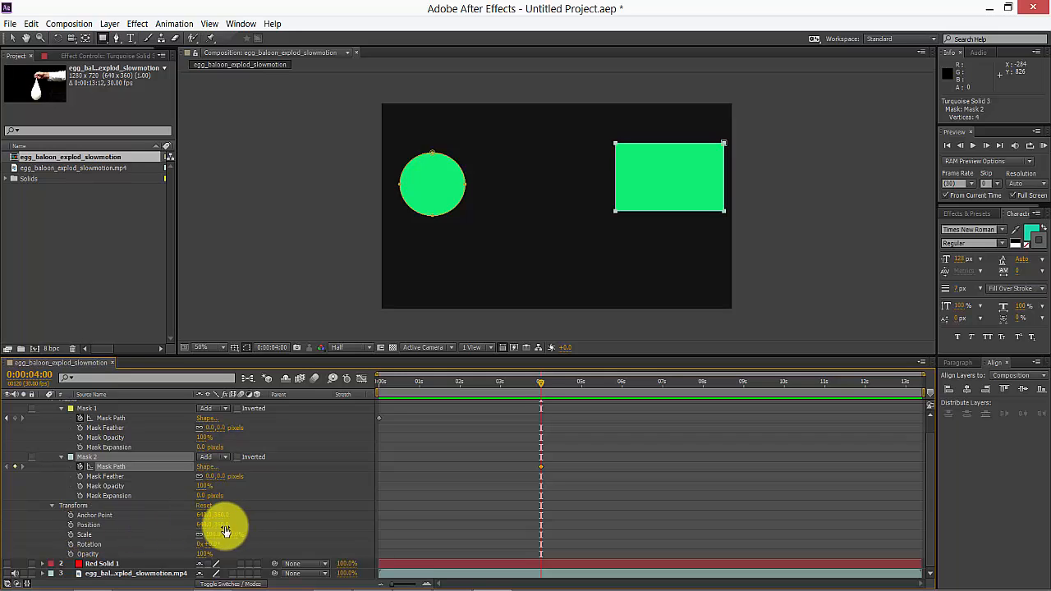
click(71, 525)
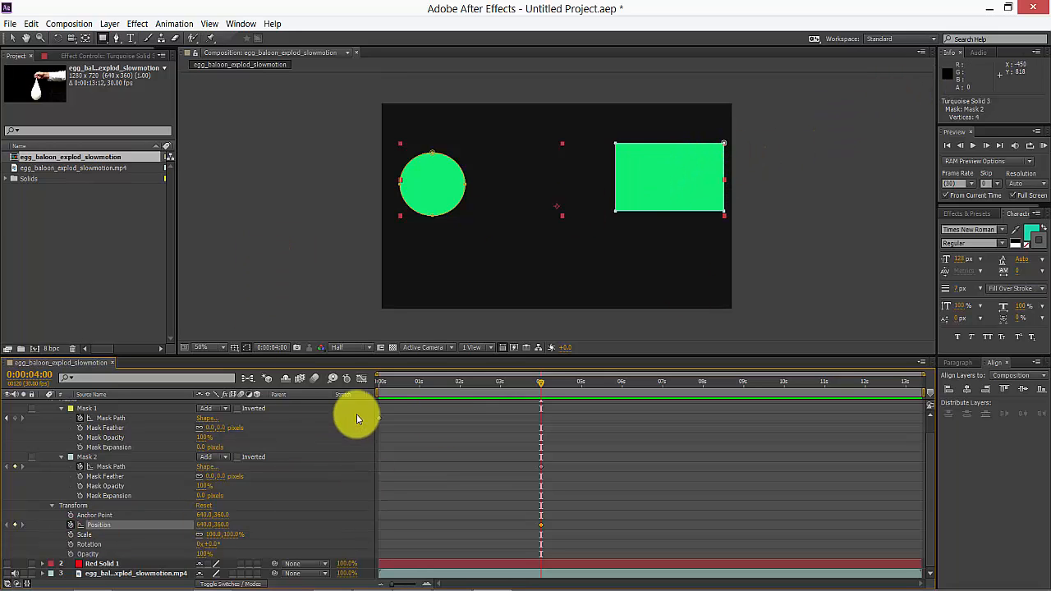
click(546, 382)
drag(546, 363, 540, 365)
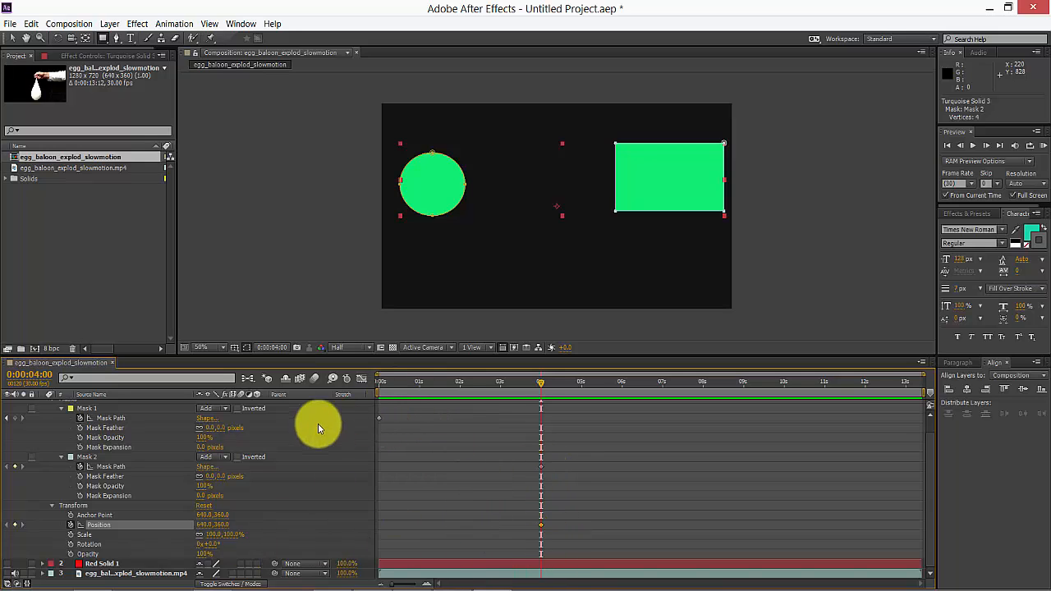
Step: Copy Mask 2's path keyframe into Mask 1's Mask Path at 0:00:04:00, and delete Mask 2
click(541, 467)
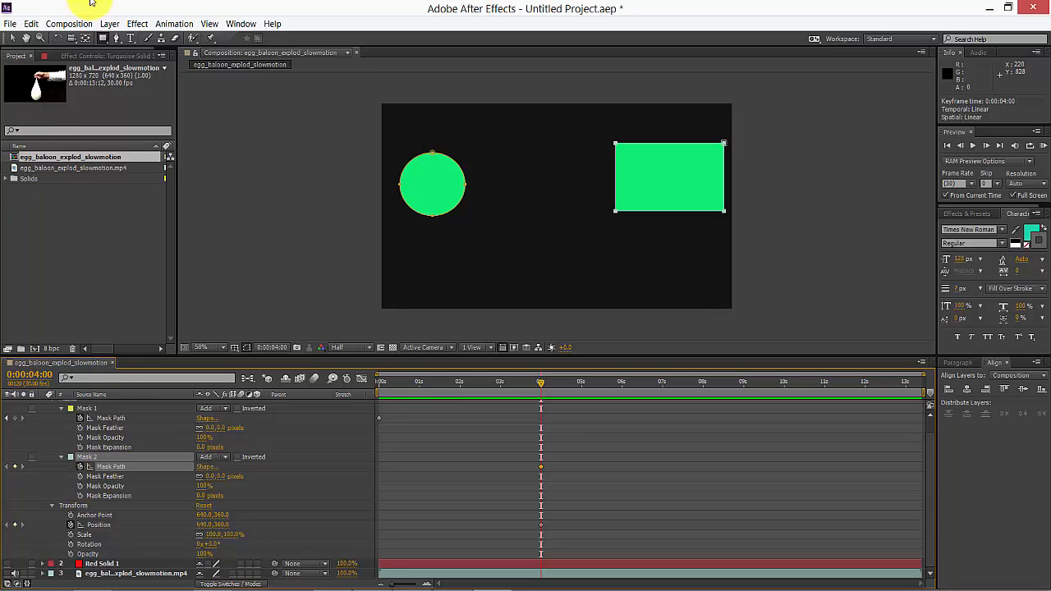
click(29, 26)
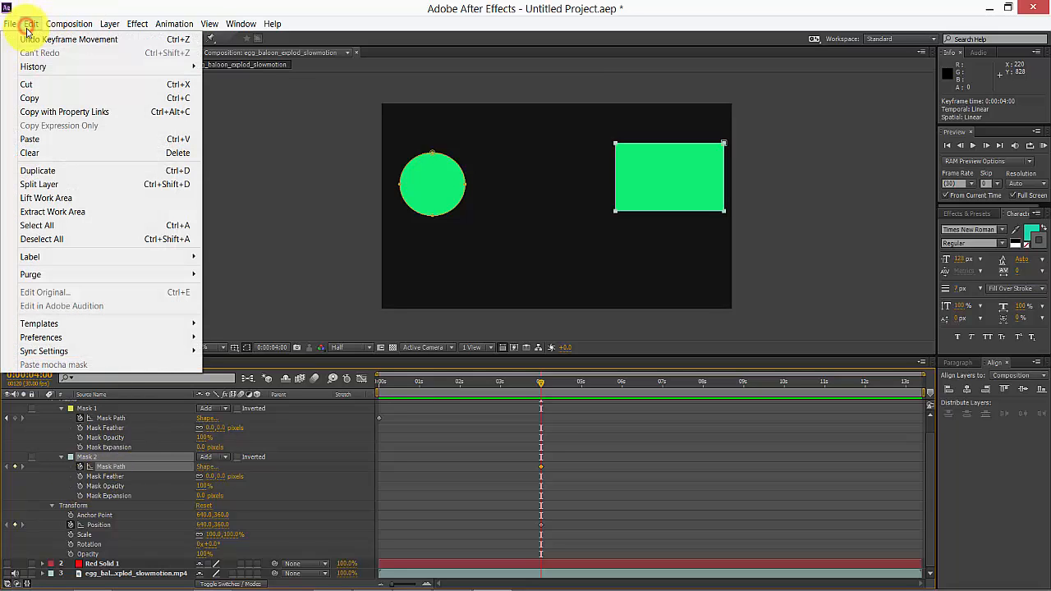
click(33, 97)
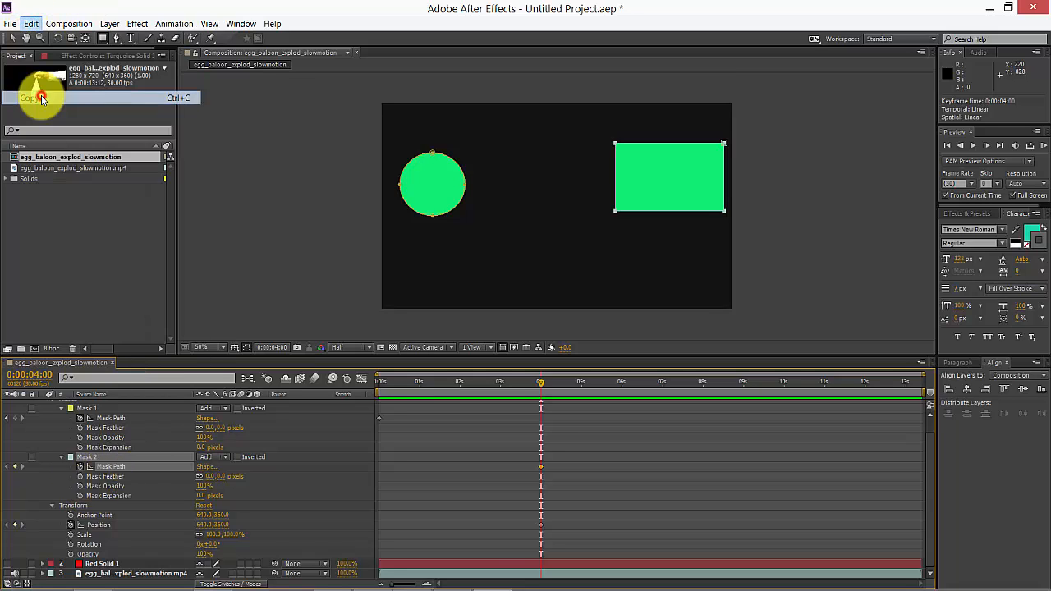
click(134, 418)
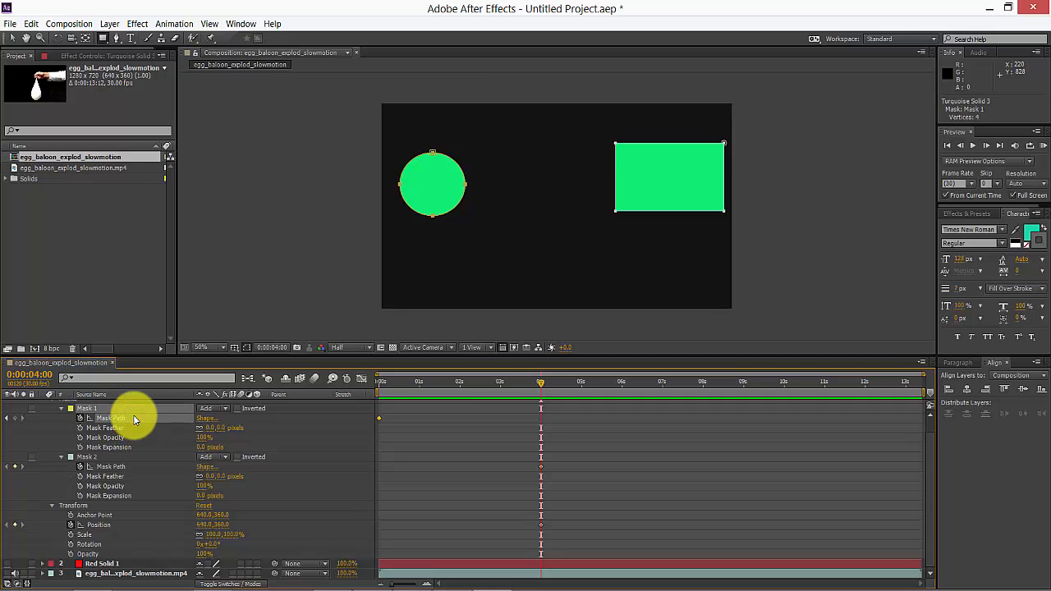
click(34, 26)
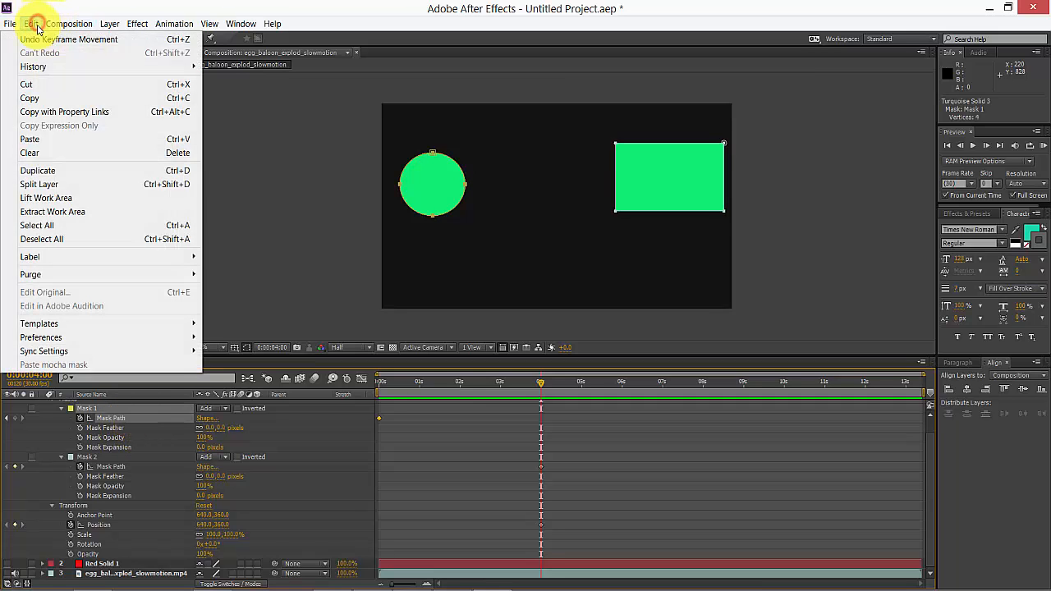
click(51, 139)
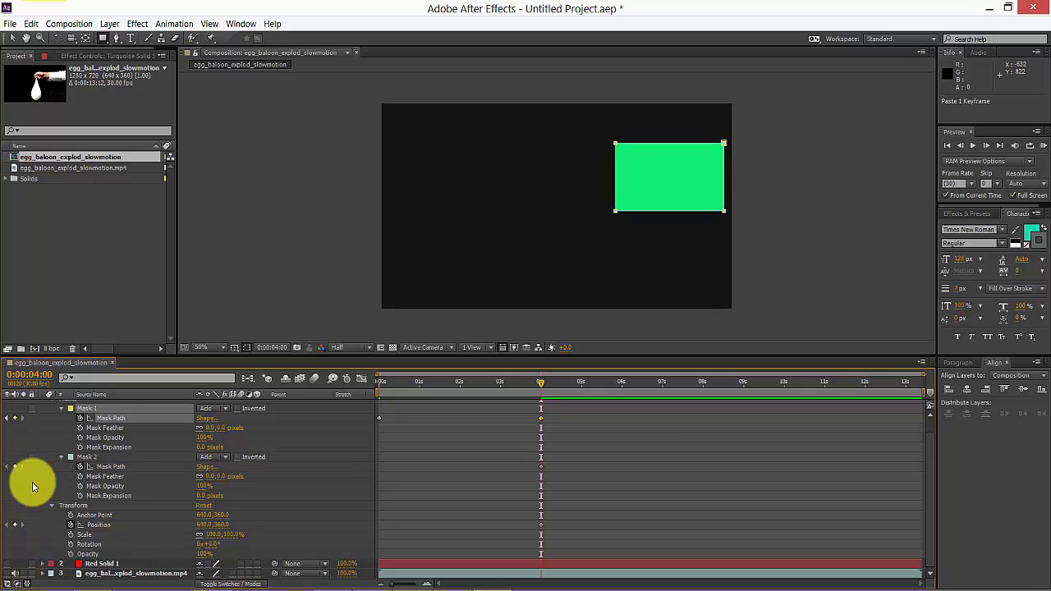
click(83, 458)
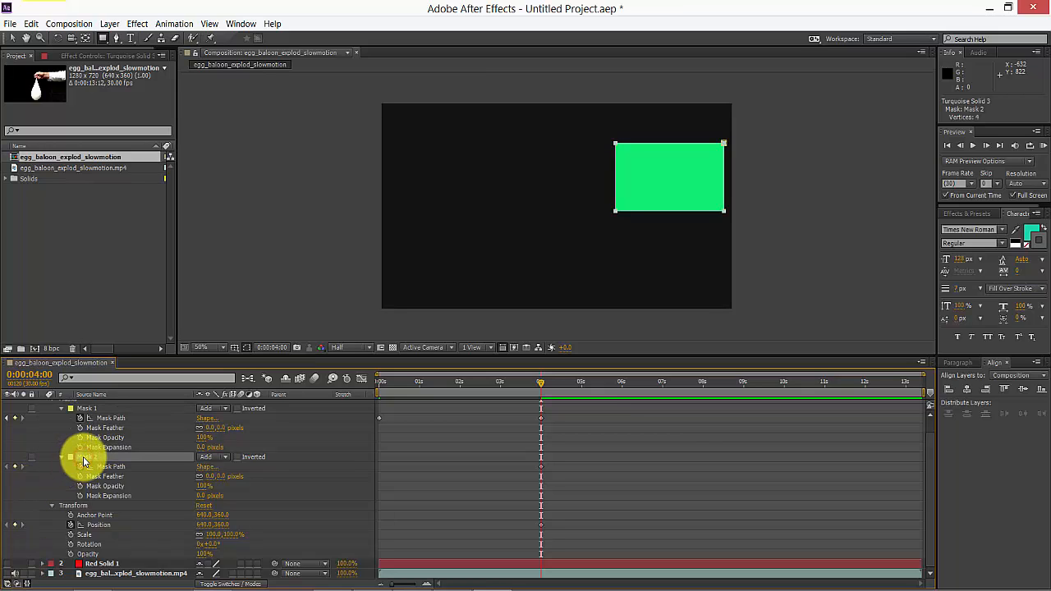
key(Delete)
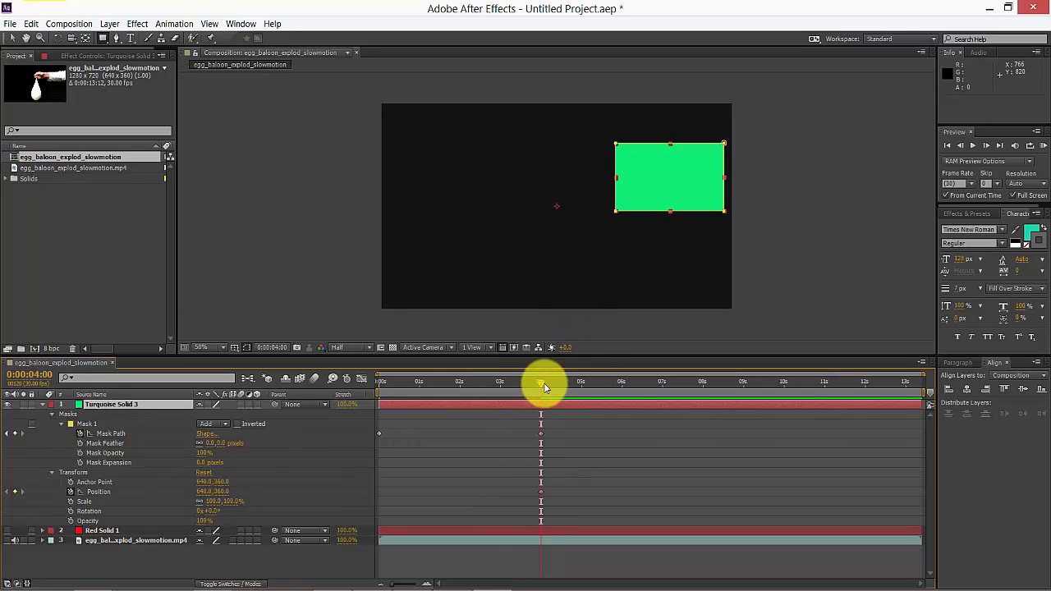
Step: Apply Easy Ease In to Mask 1's Mask Path keyframe at 0:00:00:00 and preview the animation from the start
drag(538, 380, 331, 470)
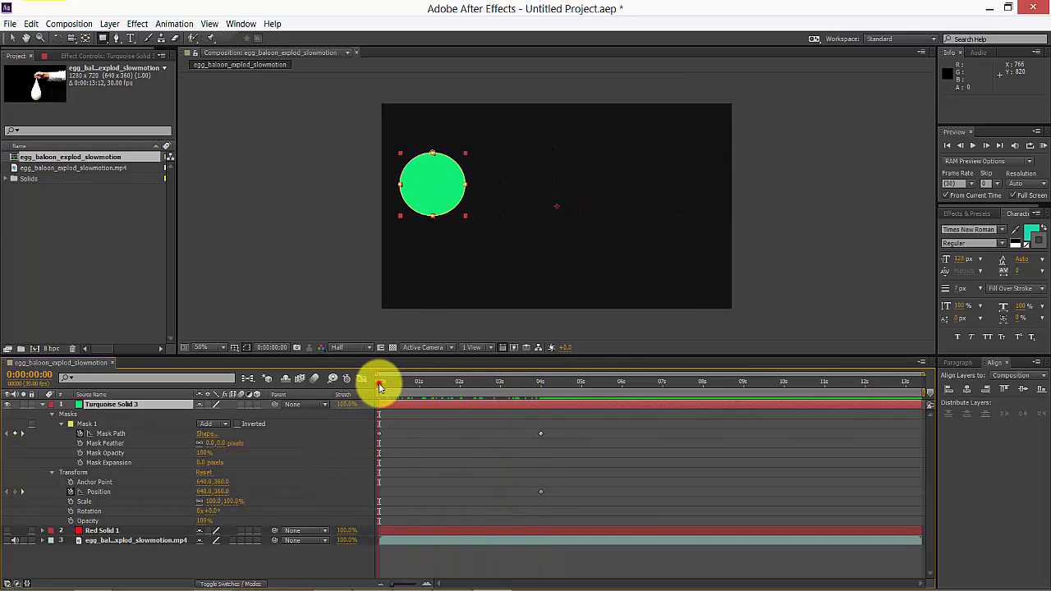
drag(380, 383, 324, 399)
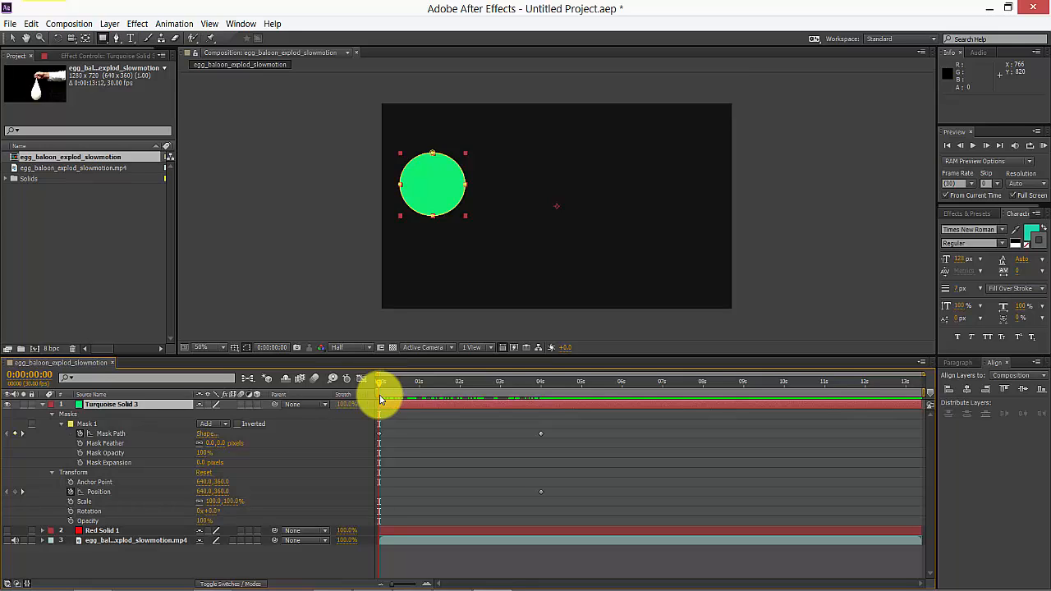
right_click(380, 434)
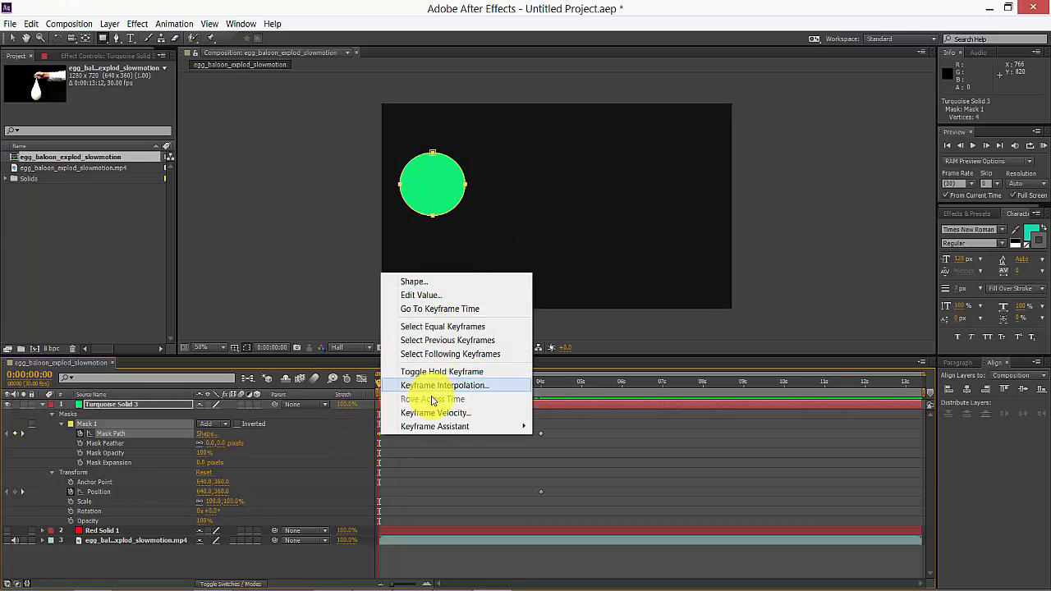
click(460, 427)
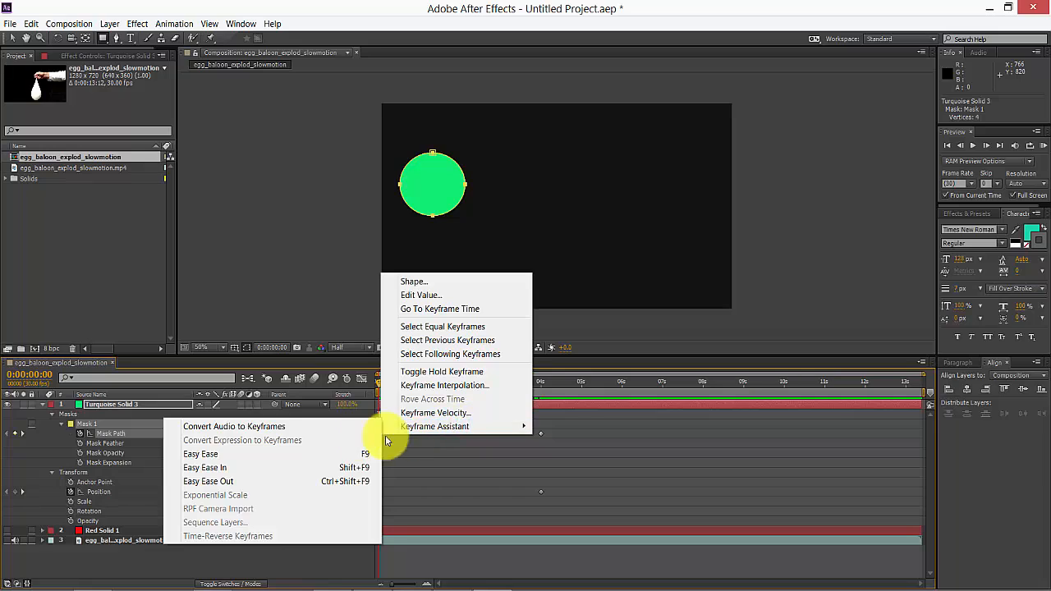
click(288, 470)
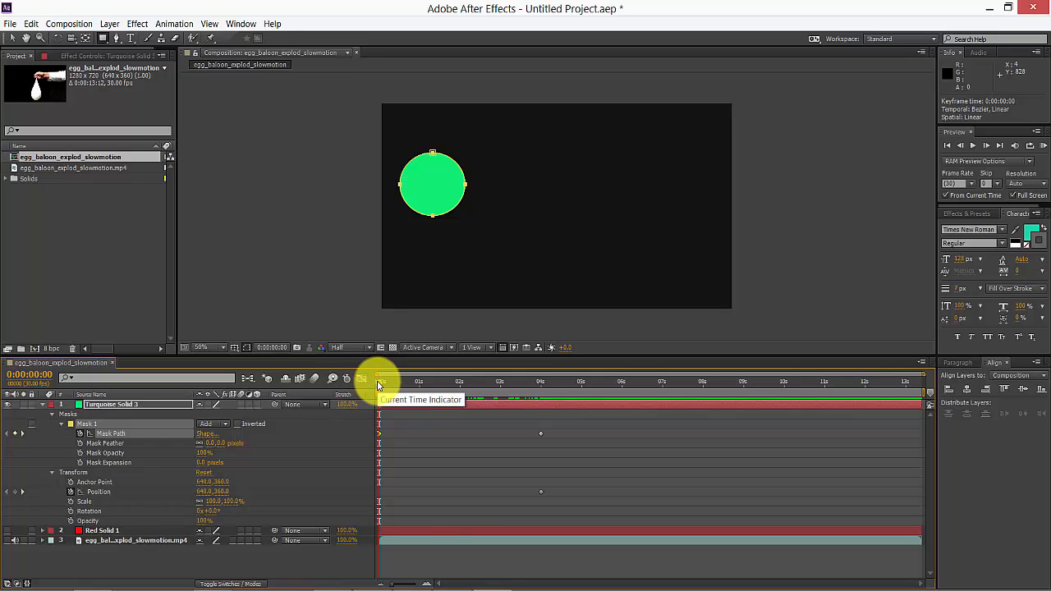
key(space)
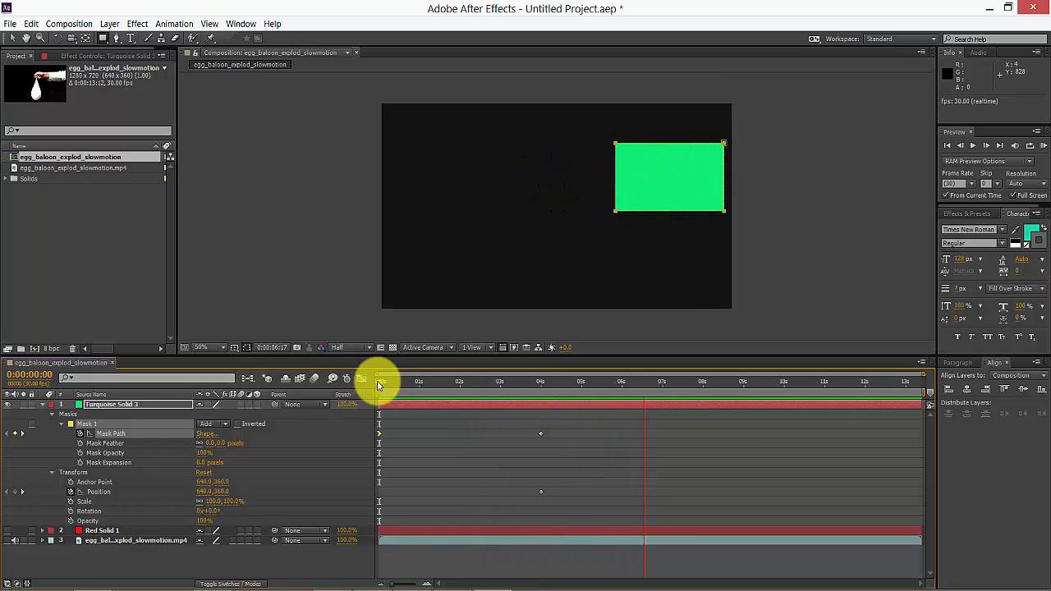
Step: Apply Easy Ease Out to Mask 1's Mask Path keyframe at 0:00:04:00 and preview the morph from 0:00:00:00
click(541, 434)
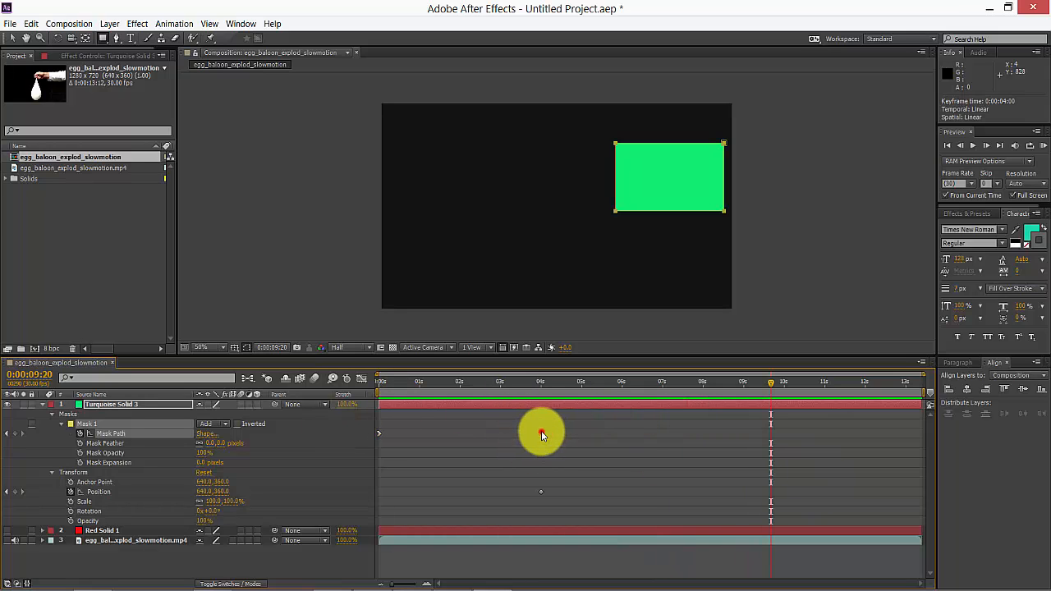
double_click(541, 434)
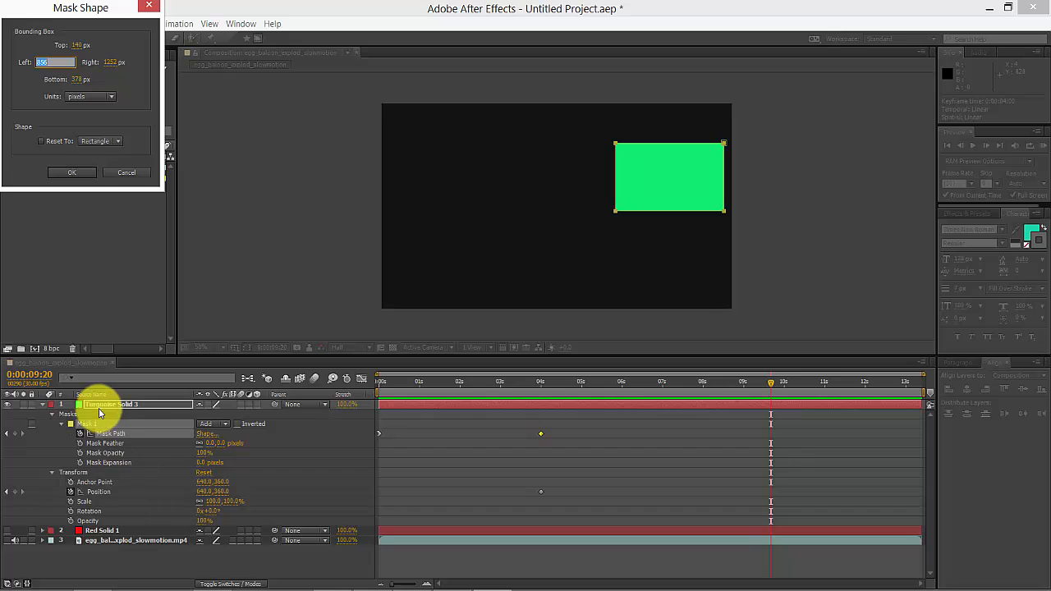
key(Return)
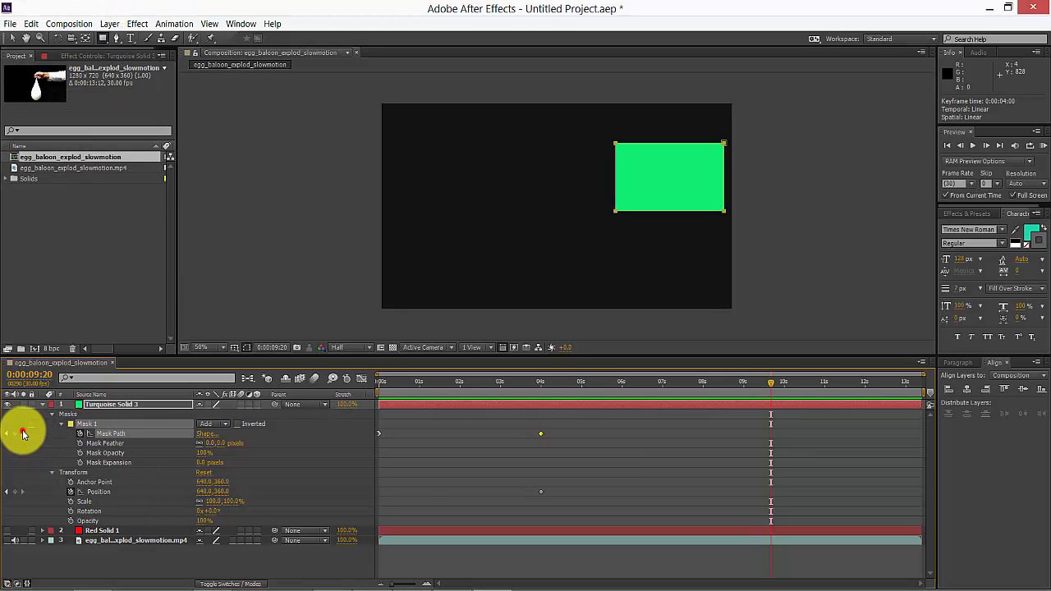
right_click(541, 434)
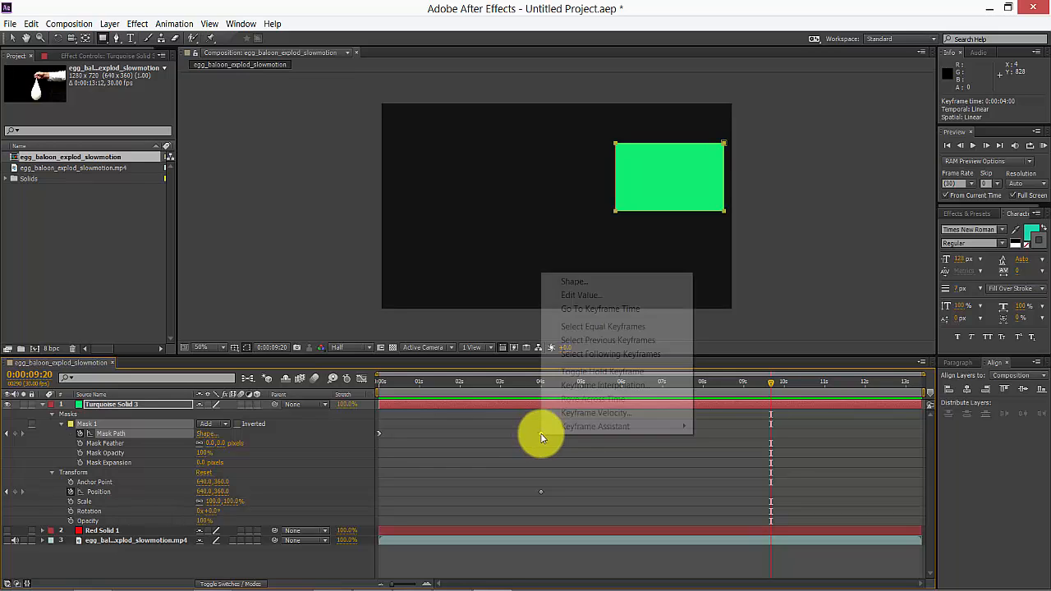
mouse_move(588, 428)
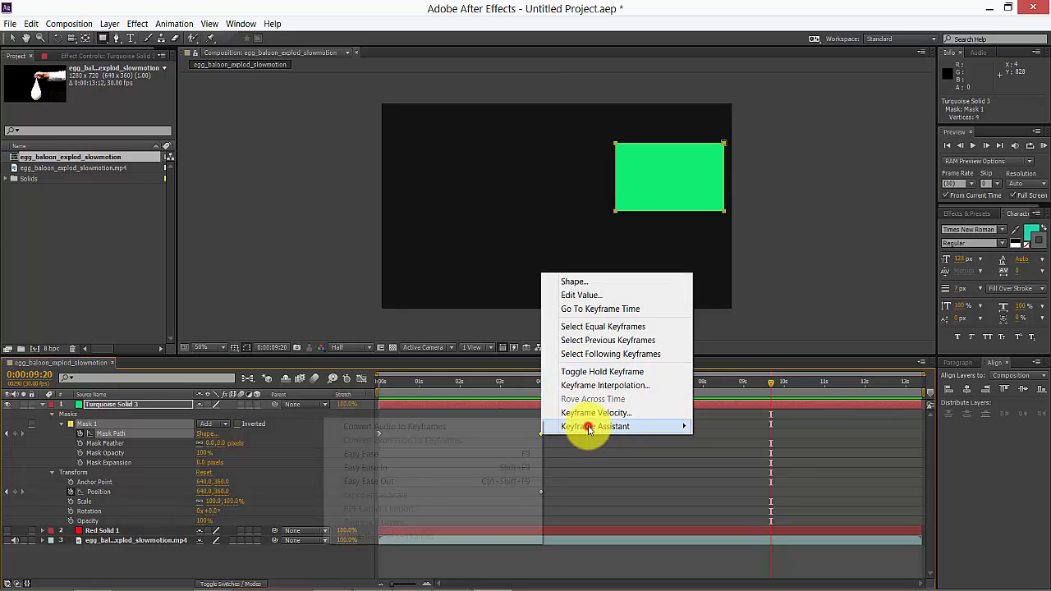
click(443, 481)
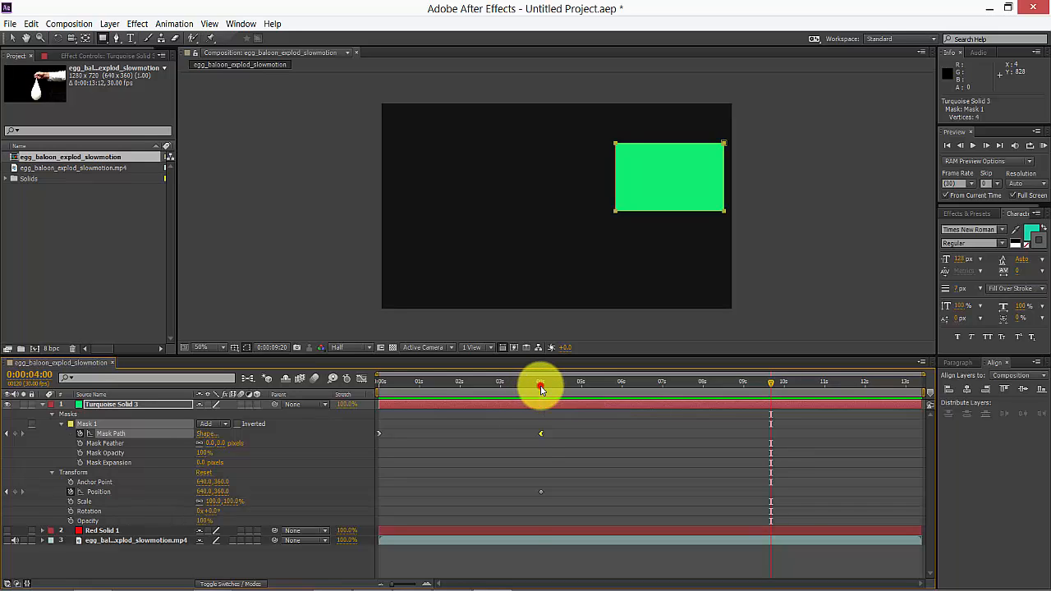
drag(541, 386, 296, 403)
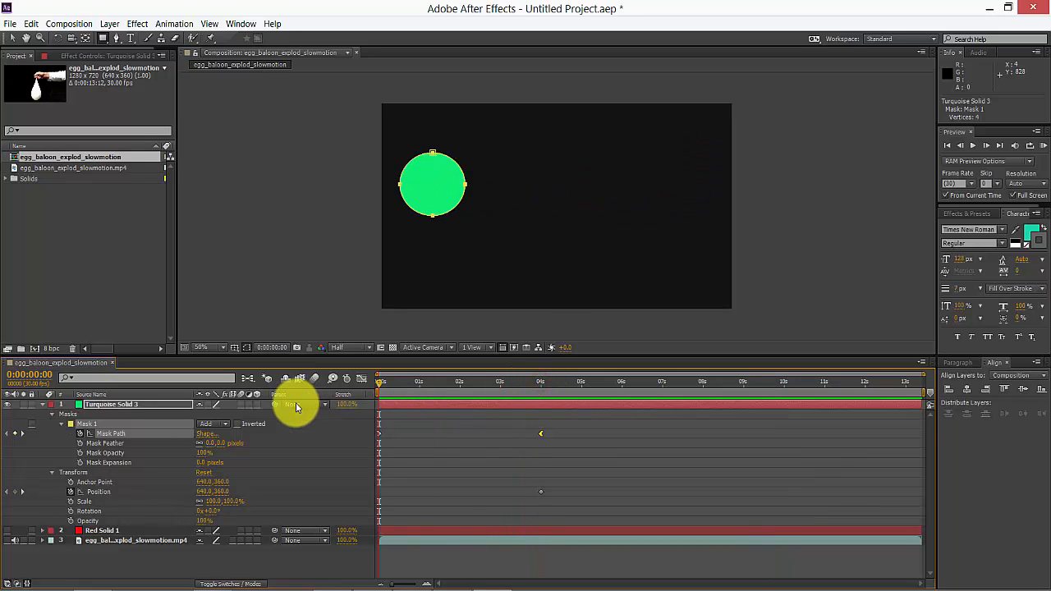
key(KP_0)
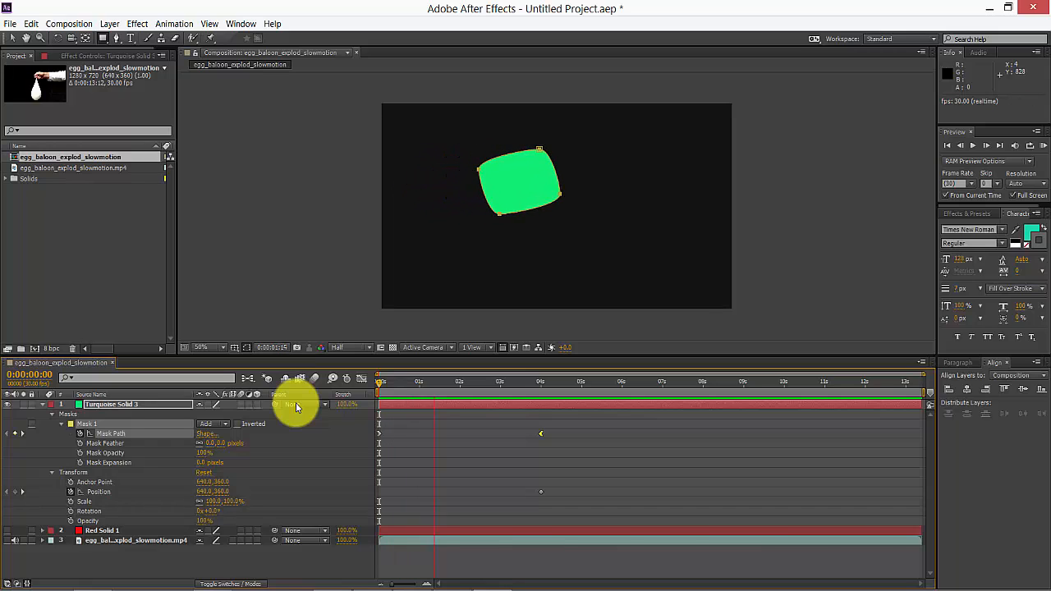